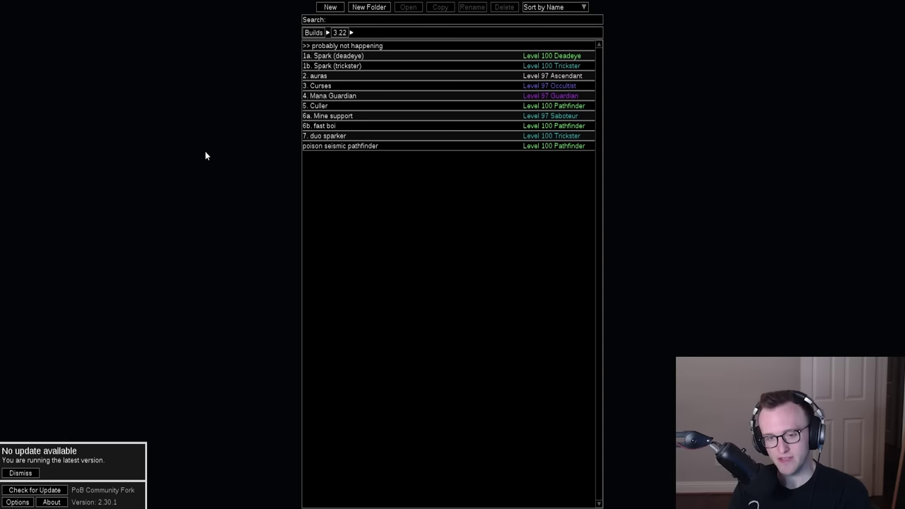
{"action": "left_click", "coordinate": [354, 127]}
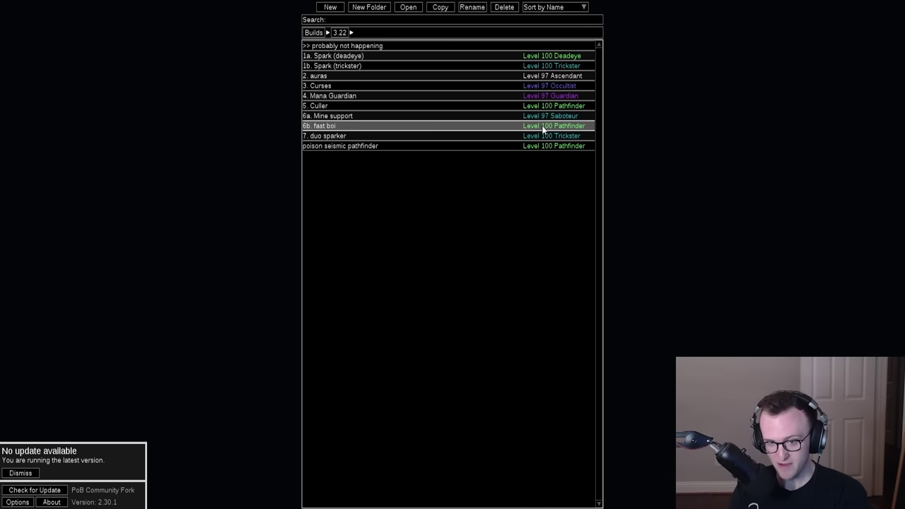
{"action": "left_click", "coordinate": [217, 321]}
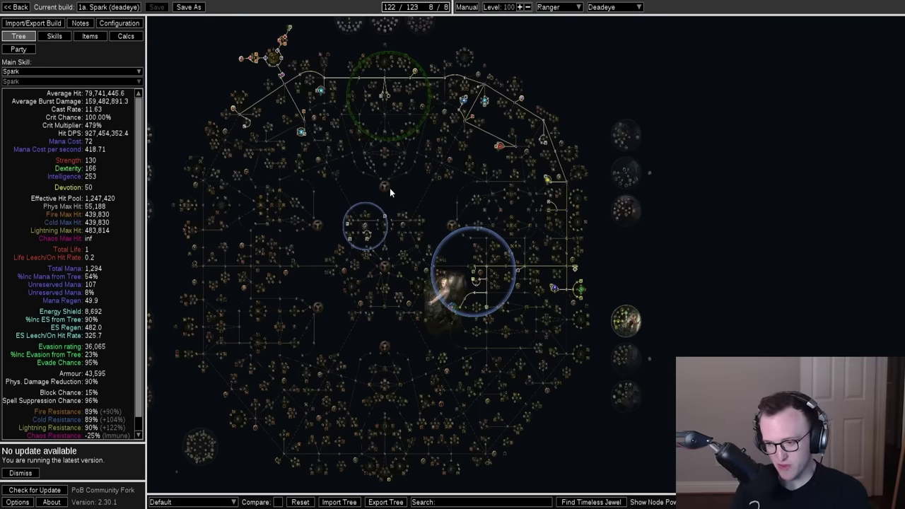
Inspect the allocated notables inside the small jewel radius around Necromantic Aegis, including Foresight and Ash, Frost and Storm
{"action": "left_click_drag", "start_coordinate": [390, 188], "coordinate": [391, 237]}
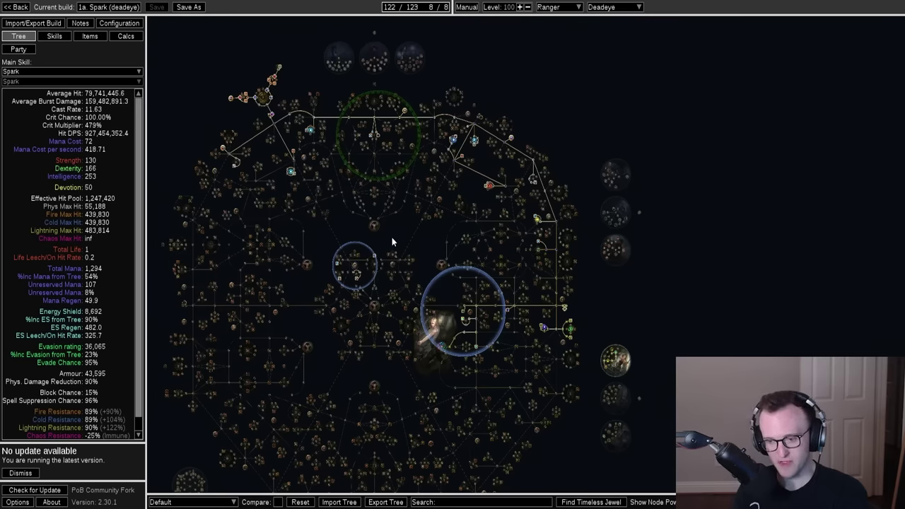
{"action": "scroll", "coordinate": [392, 237], "scroll_direction": "up", "scroll_amount": 2}
{"action": "mouse_move", "coordinate": [390, 203]}
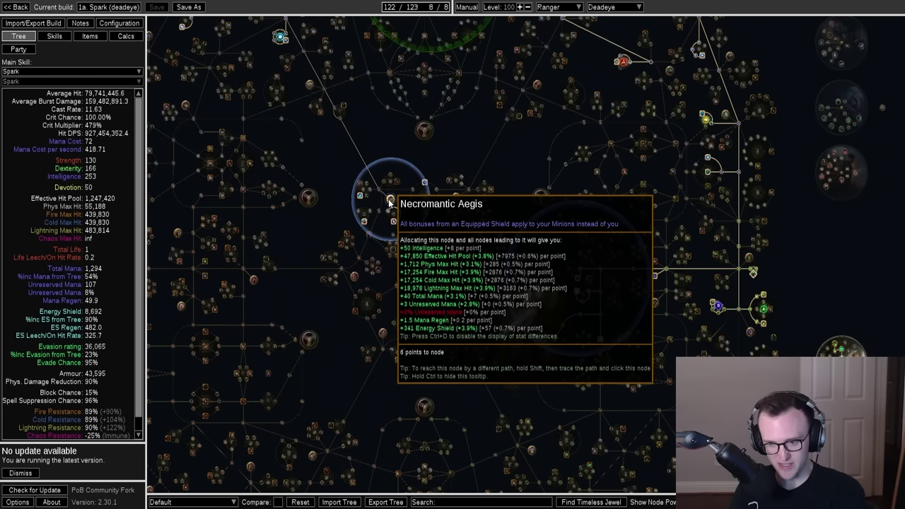
{"action": "scroll", "coordinate": [390, 203], "scroll_direction": "up", "scroll_amount": 1}
{"action": "left_click_drag", "start_coordinate": [389, 203], "coordinate": [450, 203]}
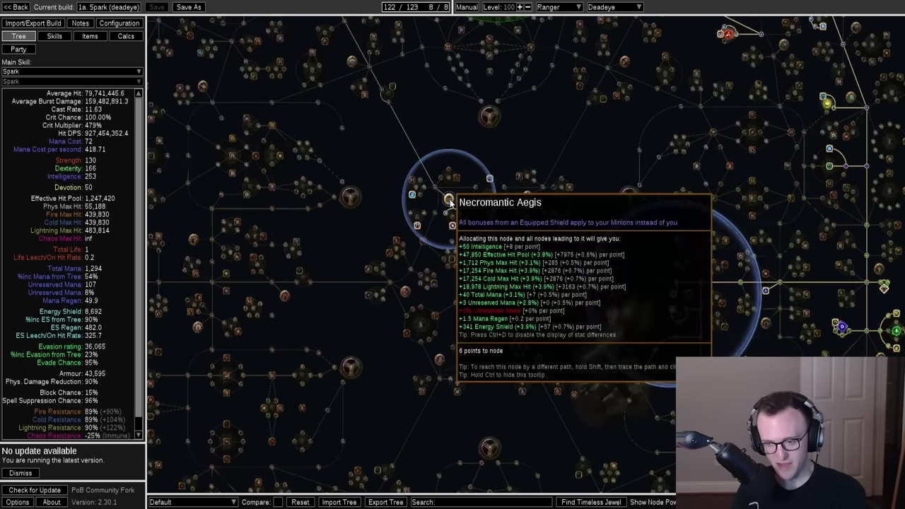
{"action": "scroll", "coordinate": [451, 203], "scroll_direction": "up", "scroll_amount": 2}
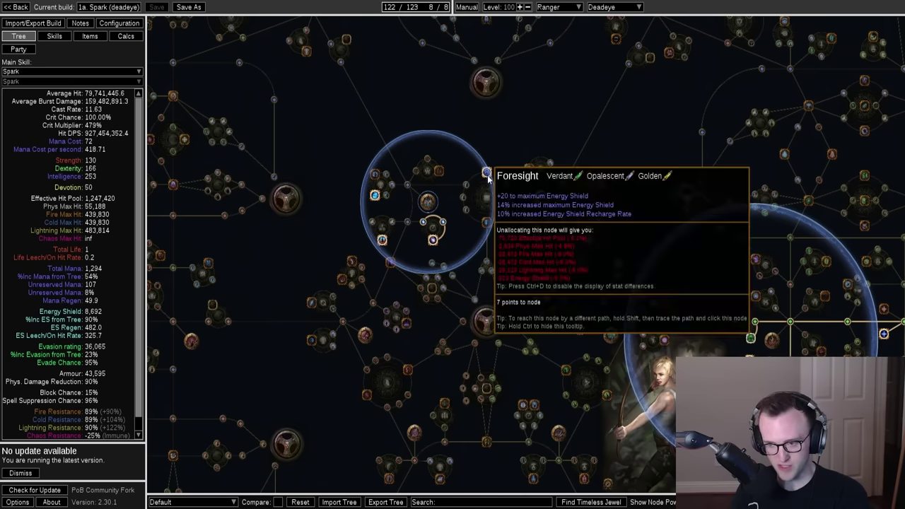
{"action": "mouse_move", "coordinate": [374, 195]}
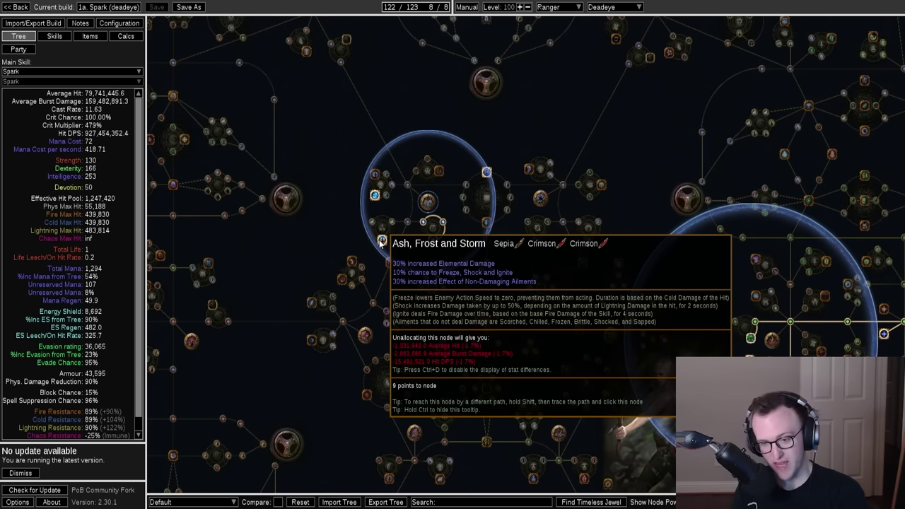
Examine The Green Nightmare jewel and the passives within its radius near the Ranger start
{"action": "scroll", "coordinate": [304, 269], "scroll_direction": "down", "scroll_amount": 2}
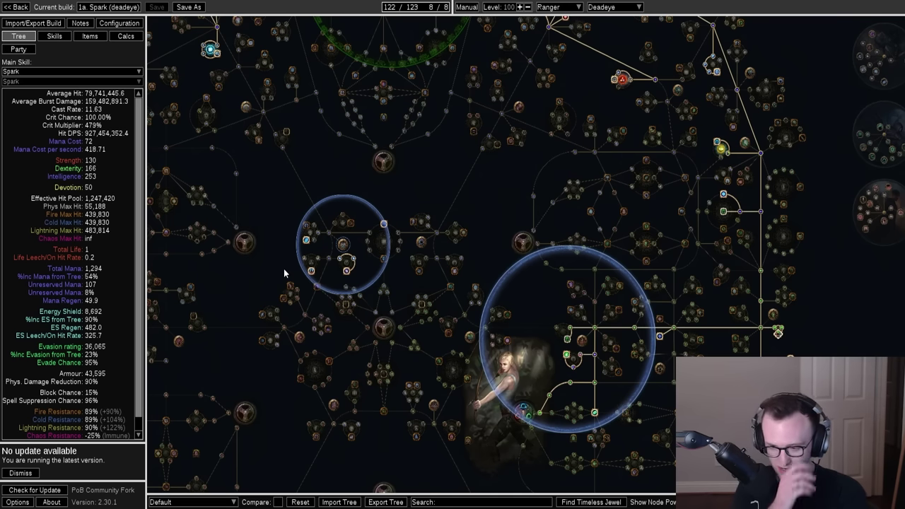
{"action": "scroll", "coordinate": [396, 276], "scroll_direction": "down", "scroll_amount": 1}
{"action": "scroll", "coordinate": [558, 311], "scroll_direction": "up", "scroll_amount": 1}
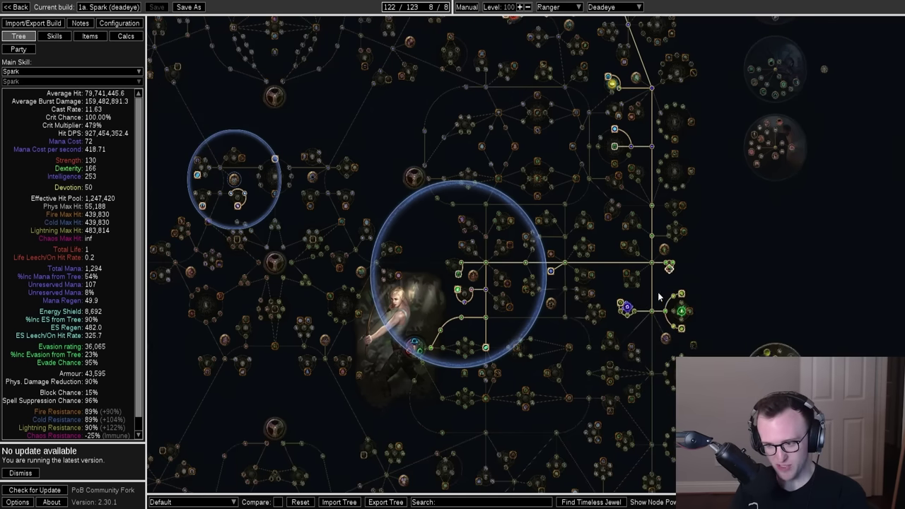
{"action": "scroll", "coordinate": [494, 176], "scroll_direction": "down", "scroll_amount": 1}
{"action": "scroll", "coordinate": [559, 238], "scroll_direction": "up", "scroll_amount": 1}
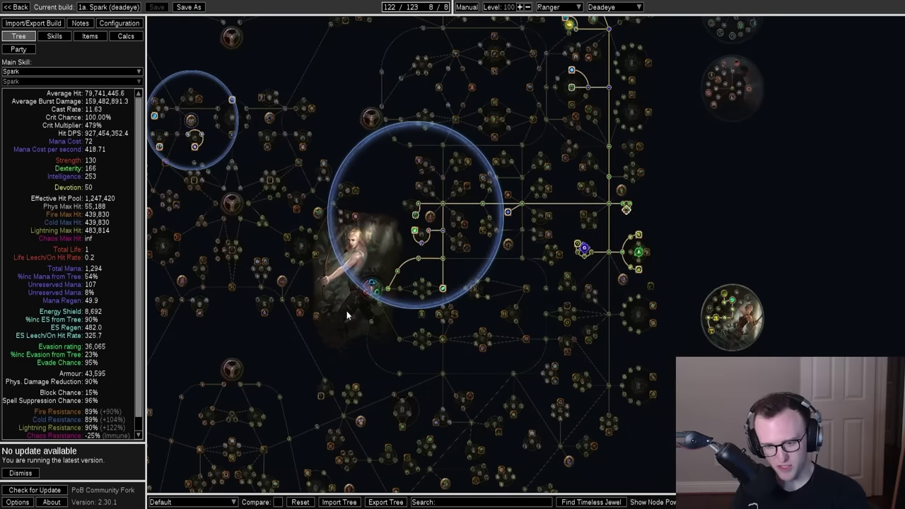
{"action": "scroll", "coordinate": [559, 233], "scroll_direction": "up", "scroll_amount": 1}
{"action": "scroll", "coordinate": [708, 213], "scroll_direction": "down", "scroll_amount": 1}
{"action": "scroll", "coordinate": [424, 239], "scroll_direction": "down", "scroll_amount": 1}
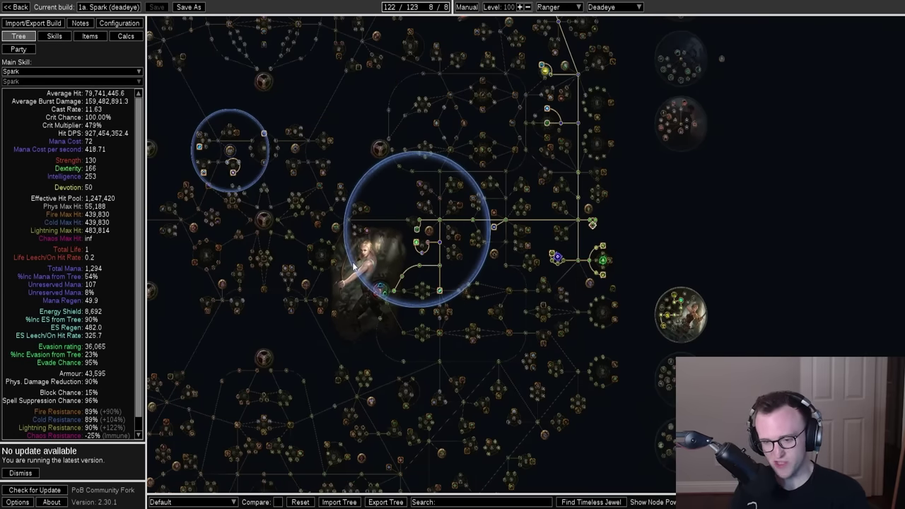
{"action": "scroll", "coordinate": [361, 265], "scroll_direction": "up", "scroll_amount": 2}
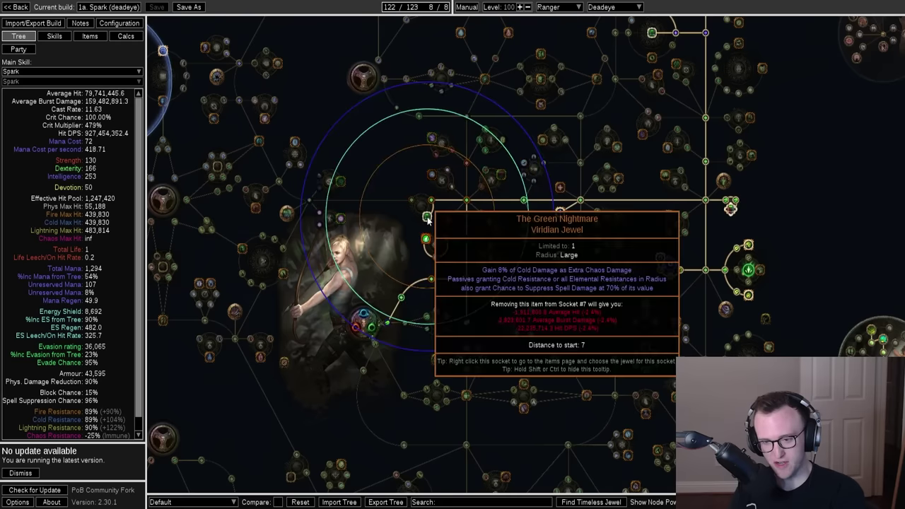
{"action": "left_click_drag", "start_coordinate": [427, 219], "coordinate": [398, 216]}
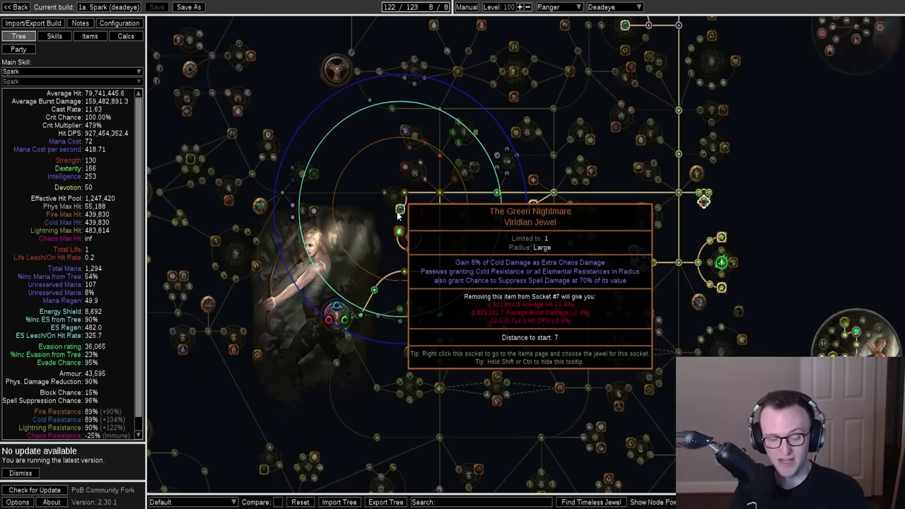
{"action": "left_click_drag", "start_coordinate": [398, 215], "coordinate": [397, 224]}
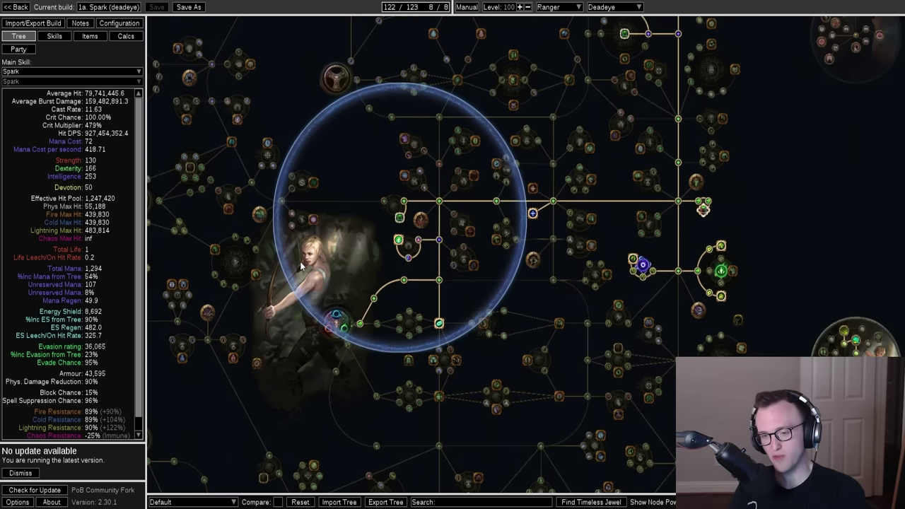
{"action": "mouse_move", "coordinate": [400, 217]}
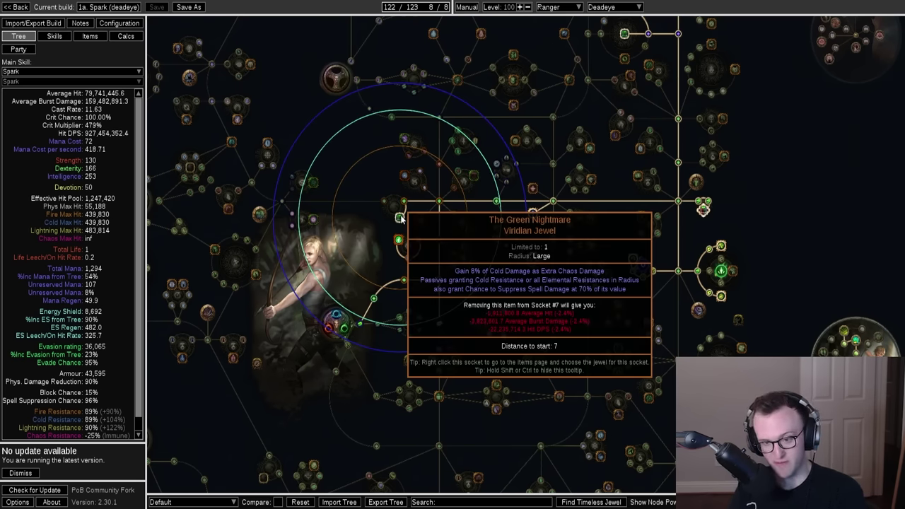
{"action": "left_click_drag", "start_coordinate": [400, 218], "coordinate": [427, 236]}
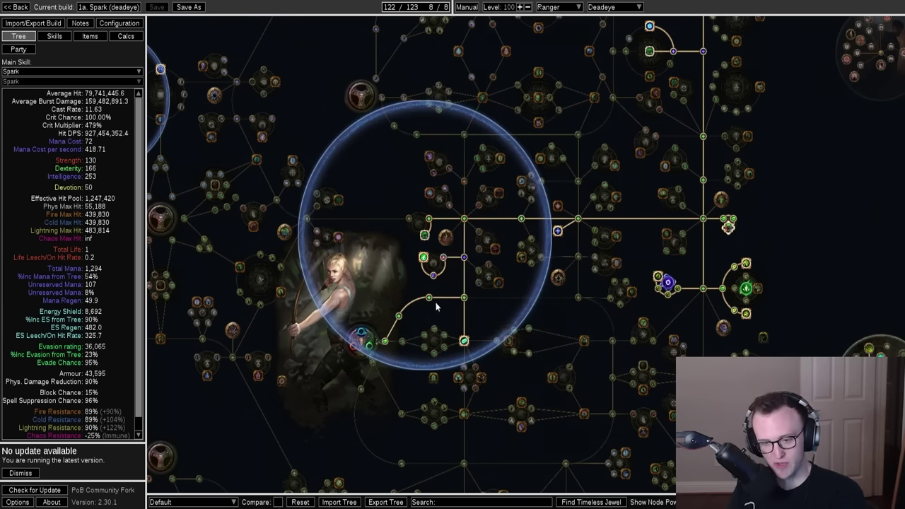
{"action": "mouse_move", "coordinate": [425, 240]}
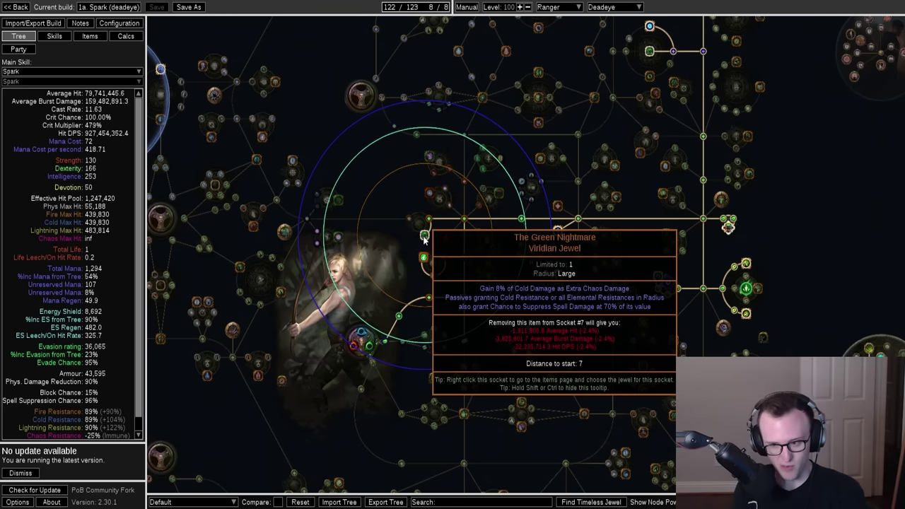
Check the resistance and spell suppression stats, and inspect the Spell Suppression Mastery on the tree
{"action": "scroll", "coordinate": [85, 396], "scroll_direction": "down", "scroll_amount": 1}
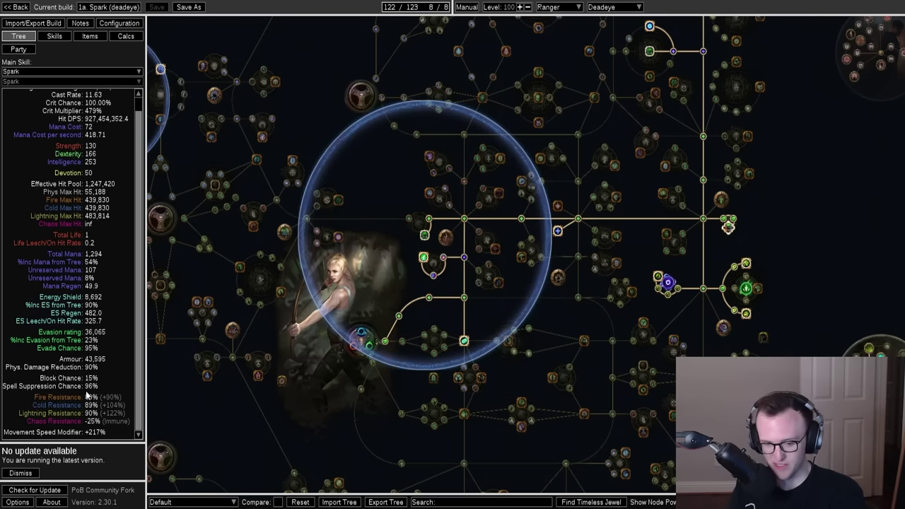
{"action": "mouse_move", "coordinate": [668, 284]}
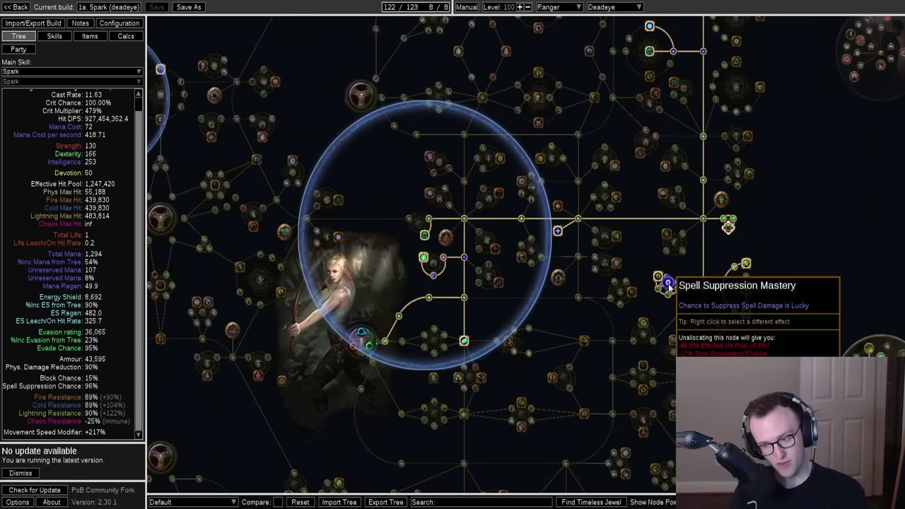
{"action": "left_click_drag", "start_coordinate": [372, 261], "coordinate": [336, 289]}
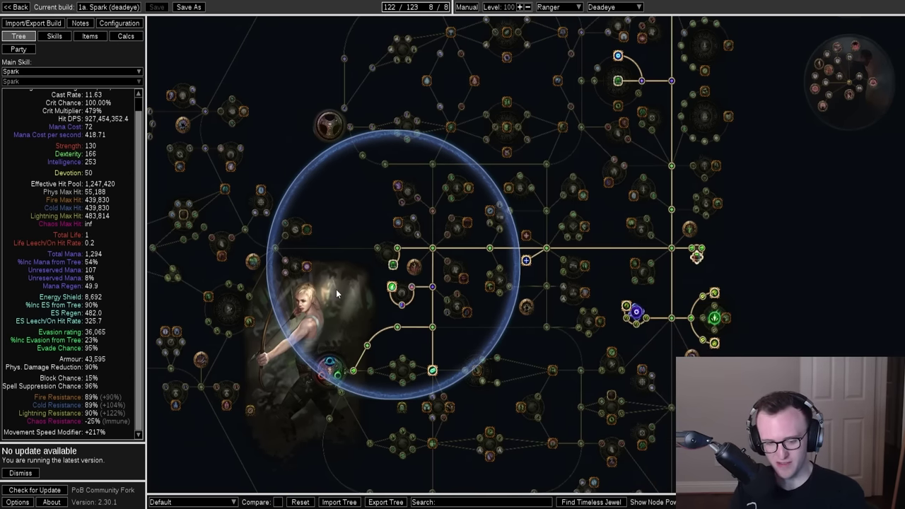
{"action": "mouse_move", "coordinate": [640, 316]}
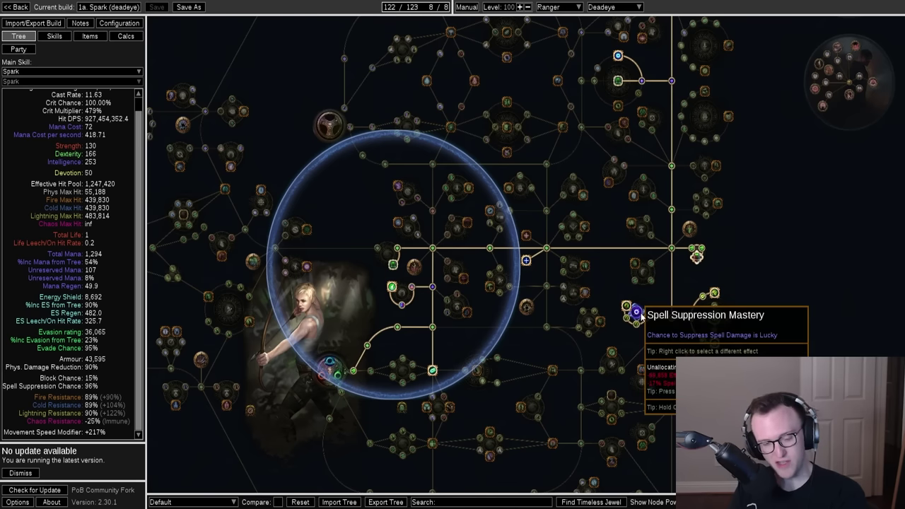
{"action": "mouse_move", "coordinate": [603, 283]}
{"action": "left_mouse_down"}
{"action": "mouse_move", "coordinate": [610, 312]}
{"action": "mouse_move", "coordinate": [614, 286]}
{"action": "left_mouse_up"}
Compare the Thief's Craft and Prowess notables just outside the large jewel radius
{"action": "left_click_drag", "start_coordinate": [322, 313], "coordinate": [251, 332]}
{"action": "mouse_move", "coordinate": [466, 262]}
{"action": "mouse_move", "coordinate": [466, 293]}
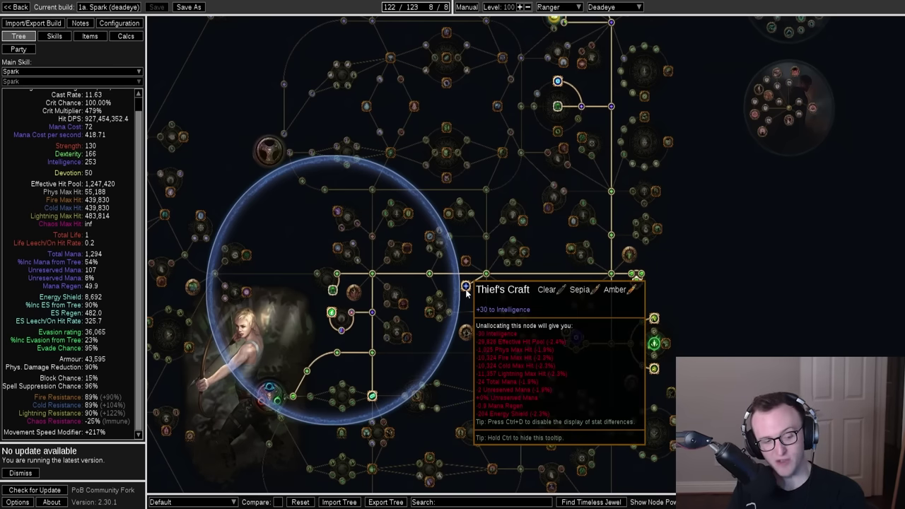
{"action": "left_click_drag", "start_coordinate": [466, 291], "coordinate": [489, 280]}
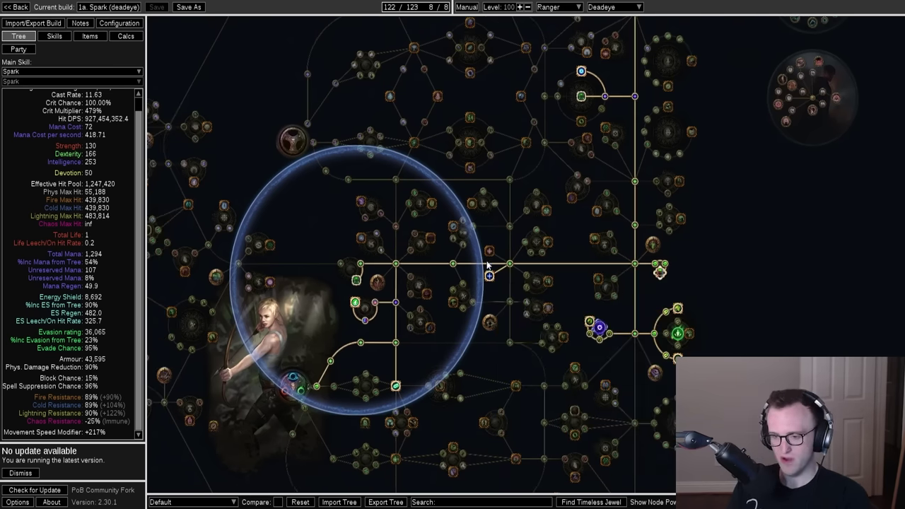
{"action": "mouse_move", "coordinate": [490, 259]}
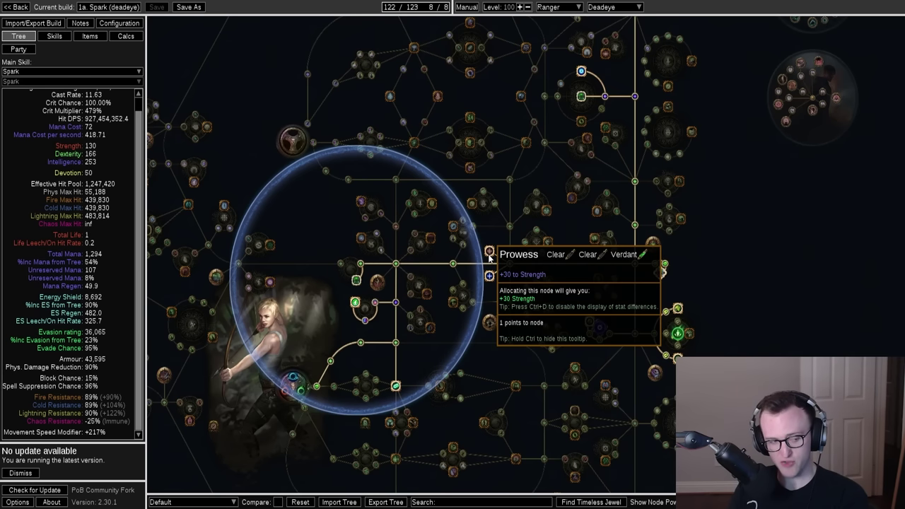
Inspect the Elemental Mastery and the Inner Conviction keystone in the upper part of the passive tree
{"action": "scroll", "coordinate": [489, 258], "scroll_direction": "down", "scroll_amount": 3}
{"action": "left_click_drag", "start_coordinate": [412, 90], "coordinate": [518, 247]}
{"action": "mouse_move", "coordinate": [566, 227]}
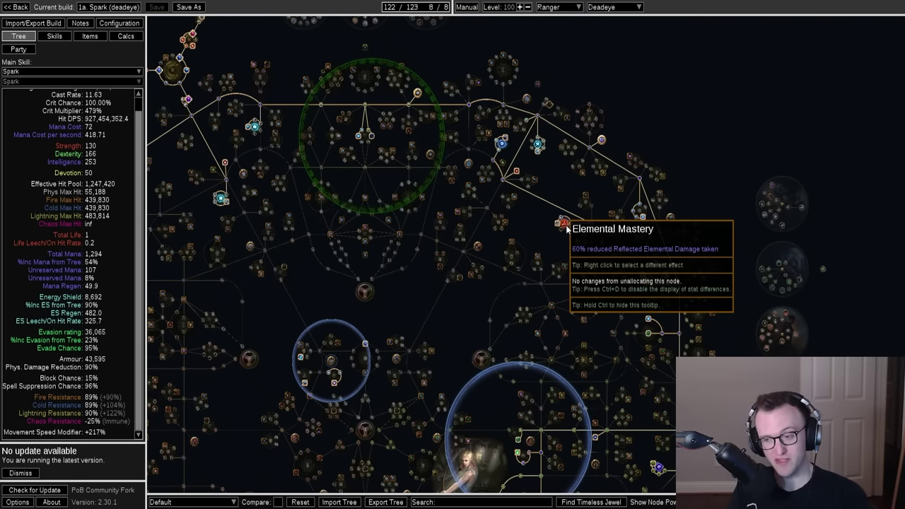
{"action": "left_click_drag", "start_coordinate": [566, 228], "coordinate": [568, 228]}
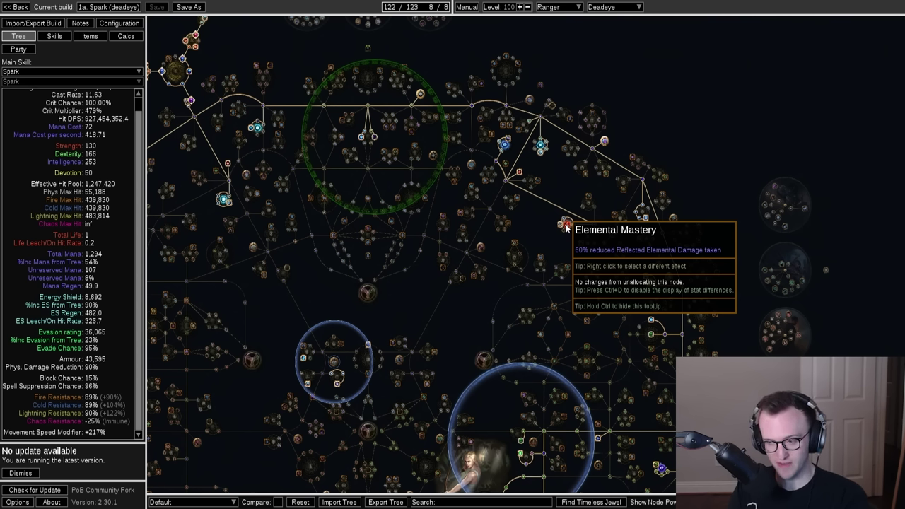
{"action": "left_click_drag", "start_coordinate": [566, 228], "coordinate": [545, 231]}
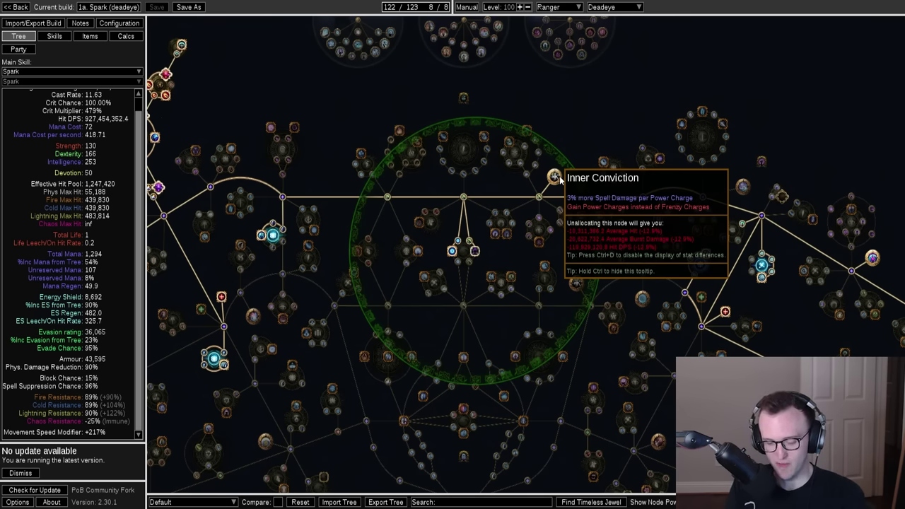
Switch to the browser's PoEDB Eldritch Altar page and read the player downsides per power, endurance and frenzy charge
{"action": "key", "text": "alt+Tab"}
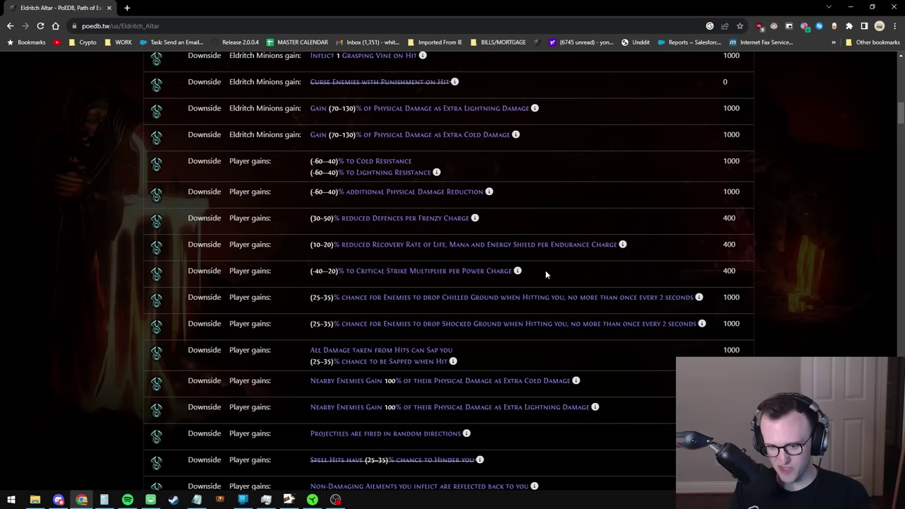
{"action": "left_click_drag", "start_coordinate": [530, 271], "coordinate": [306, 276]}
{"action": "left_click", "coordinate": [387, 277]}
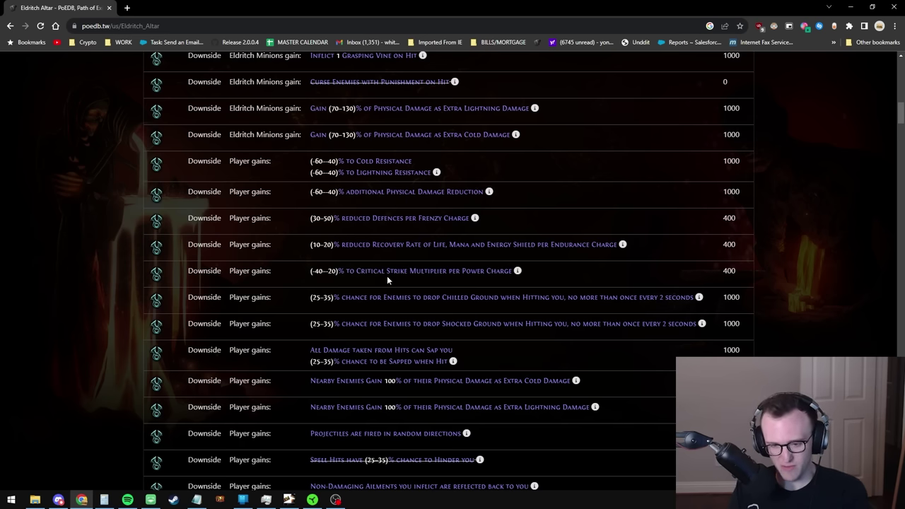
{"action": "left_click_drag", "start_coordinate": [307, 244], "coordinate": [523, 249]}
{"action": "left_click_drag", "start_coordinate": [600, 247], "coordinate": [617, 247]}
{"action": "left_click", "coordinate": [615, 248]}
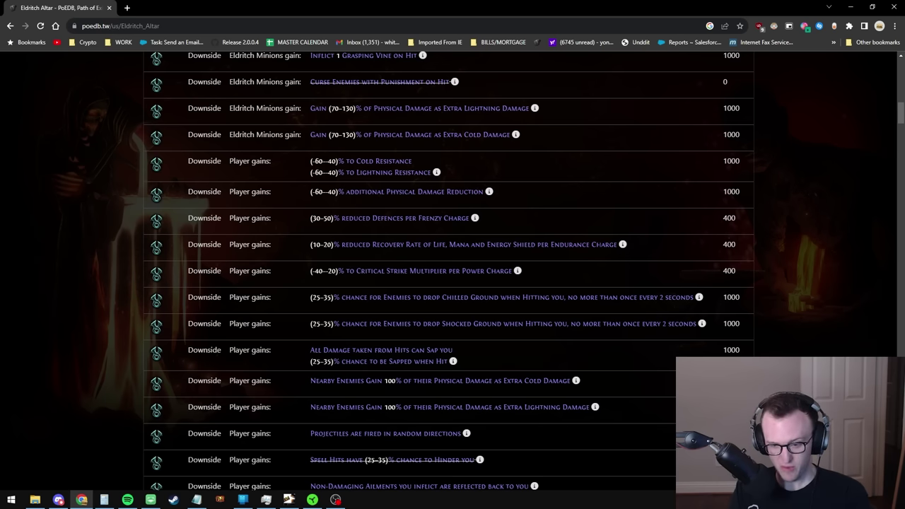
{"action": "left_click_drag", "start_coordinate": [311, 219], "coordinate": [465, 219]}
{"action": "left_click", "coordinate": [465, 219]}
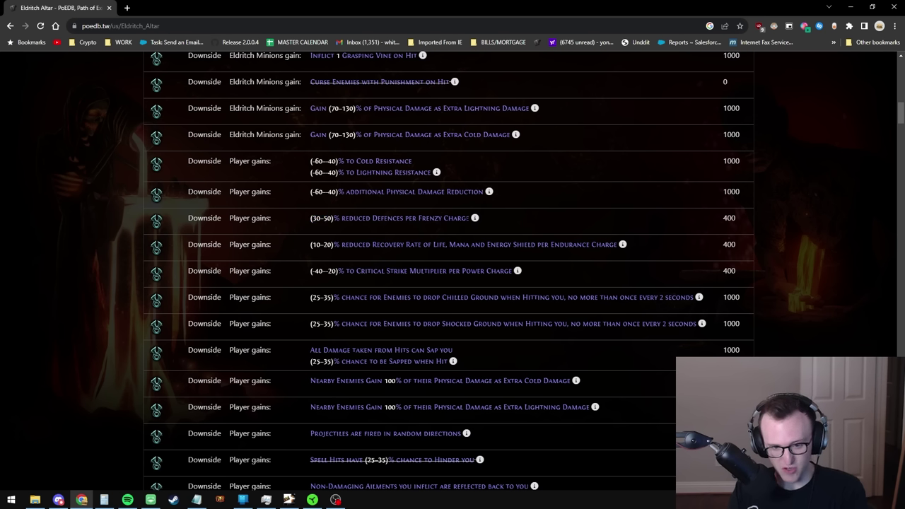
Return to Path of Building and review Inner Conviction and the cluster jewel passives at the tree's upper-left edge
{"action": "key", "text": "alt+Tab"}
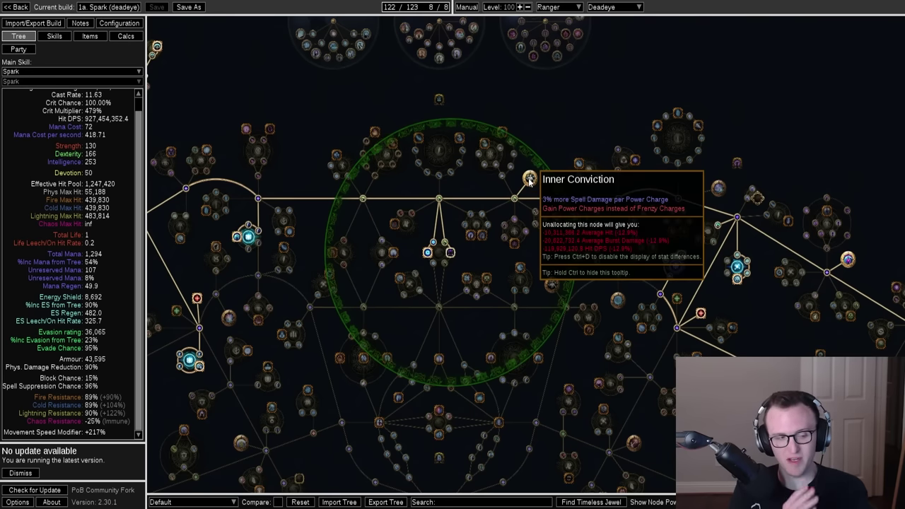
{"action": "left_click_drag", "start_coordinate": [529, 181], "coordinate": [501, 182]}
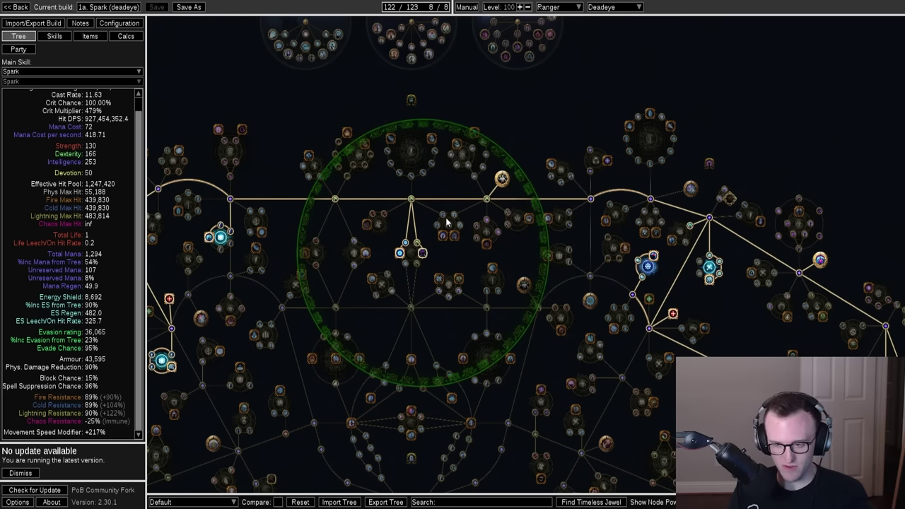
{"action": "left_click_drag", "start_coordinate": [440, 260], "coordinate": [705, 291]}
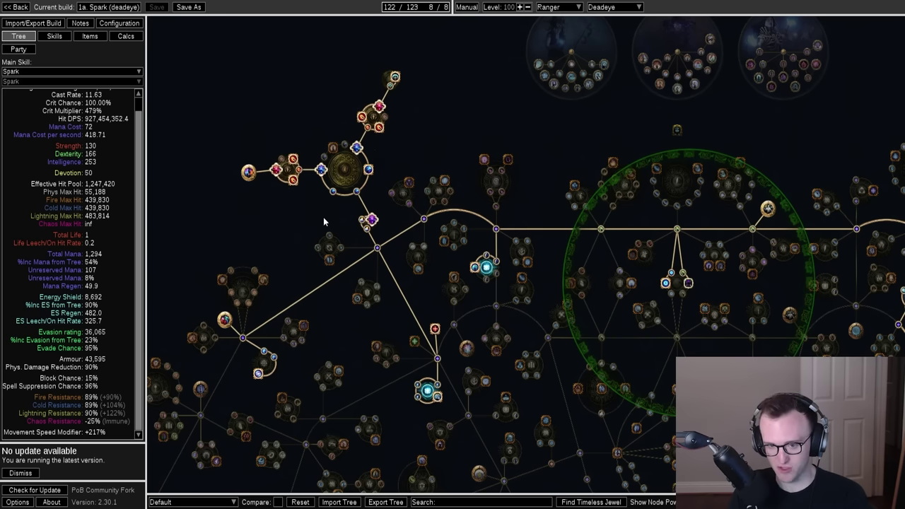
{"action": "mouse_move", "coordinate": [252, 177]}
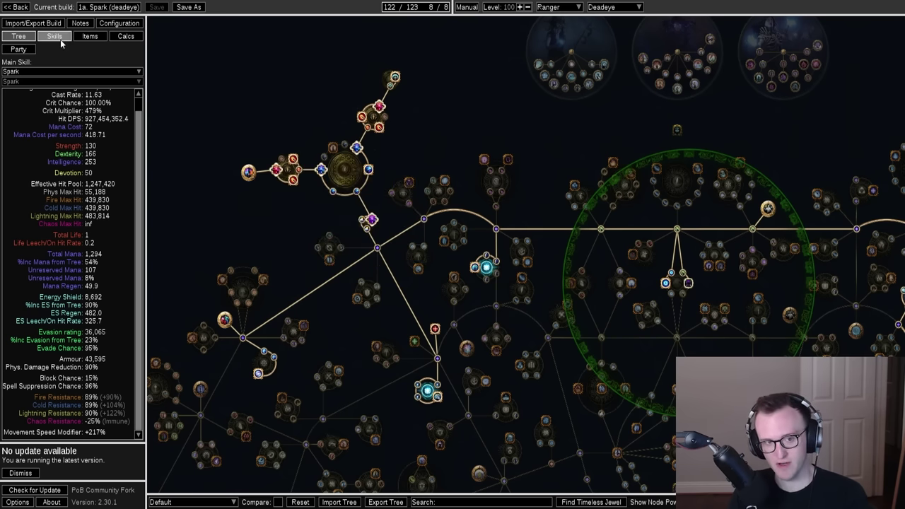
Open the deadeye build's equipped items and inspect the Southbound gloves
{"action": "left_click", "coordinate": [90, 36]}
{"action": "mouse_move", "coordinate": [205, 111]}
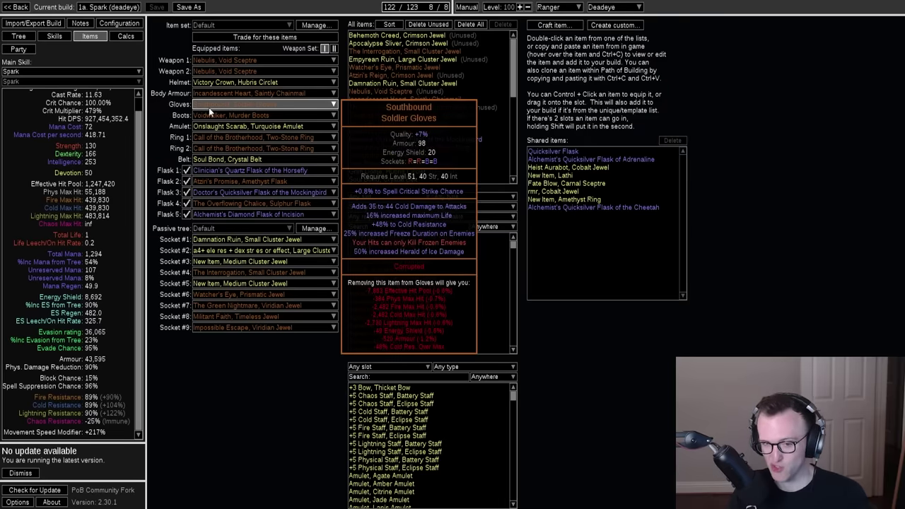
Return to the passive tree and inspect the Deadeye ascendancy notables Gathering Winds and Endless Munitions
{"action": "key", "text": "ctrl+1"}
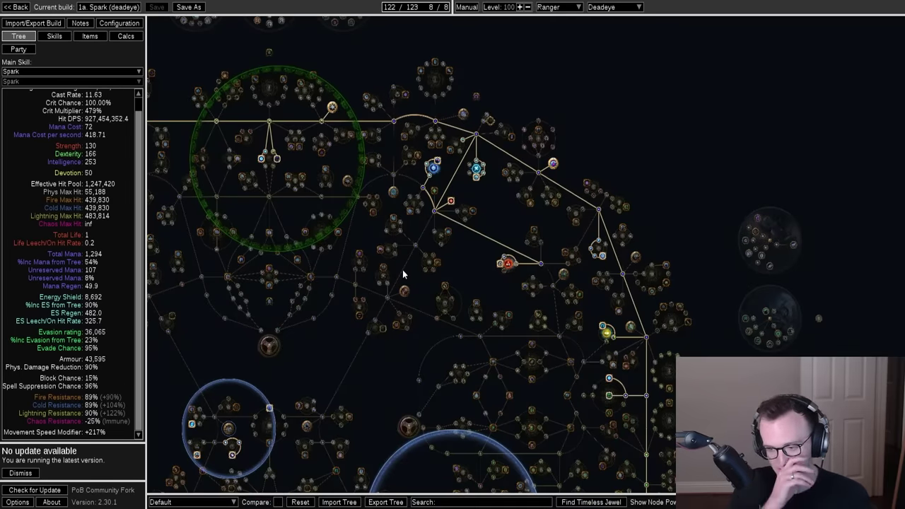
{"action": "scroll", "coordinate": [402, 270], "scroll_direction": "up", "scroll_amount": 5}
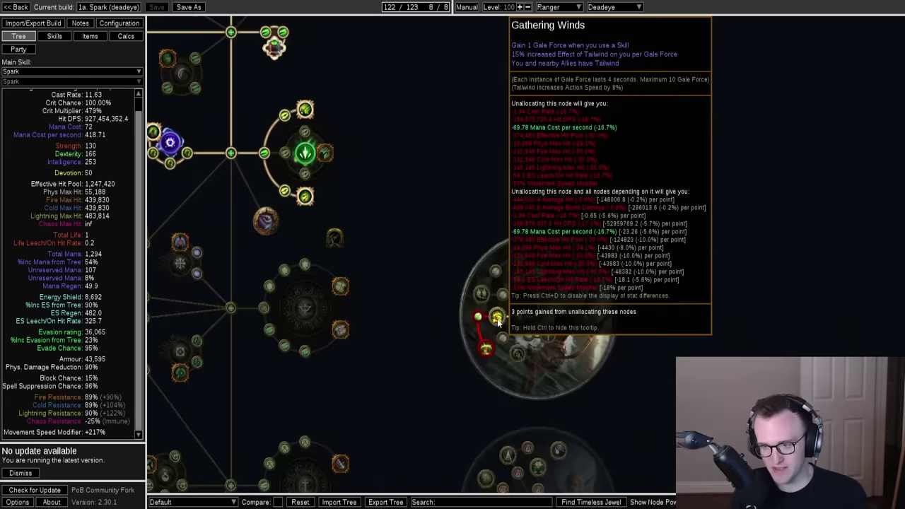
{"action": "mouse_move", "coordinate": [538, 276]}
{"action": "mouse_move", "coordinate": [518, 258]}
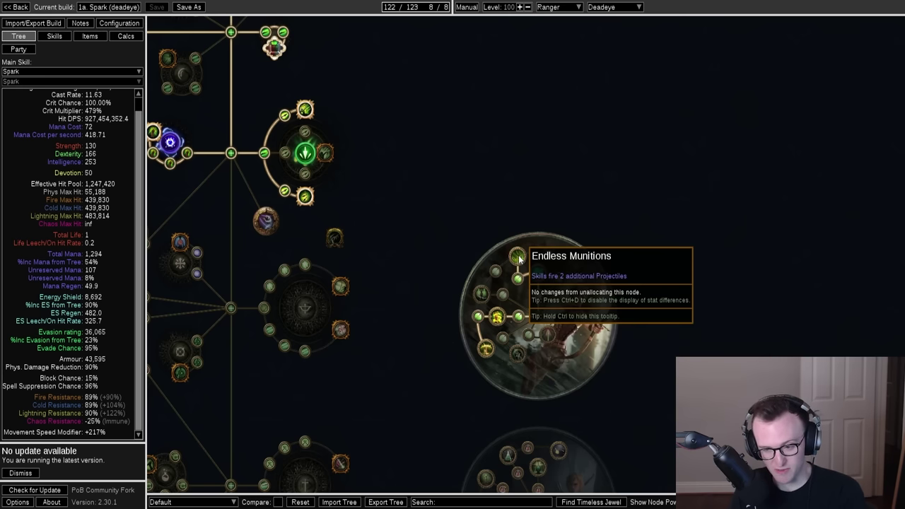
{"action": "scroll", "coordinate": [617, 288], "scroll_direction": "down", "scroll_amount": 3}
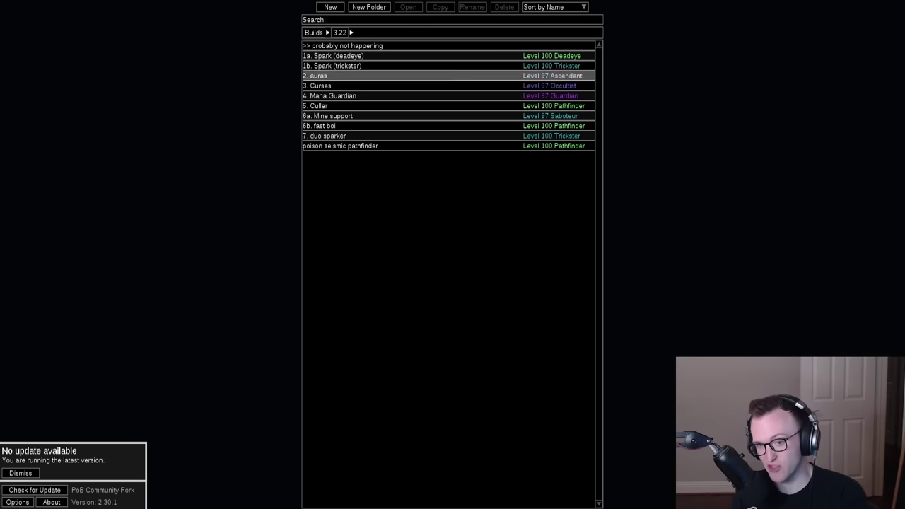
Open the 1b. Spark (trickster) build and review its passive tree around The Green Nightmare jewel
{"action": "double_click", "coordinate": [332, 66]}
{"action": "left_click", "coordinate": [19, 36]}
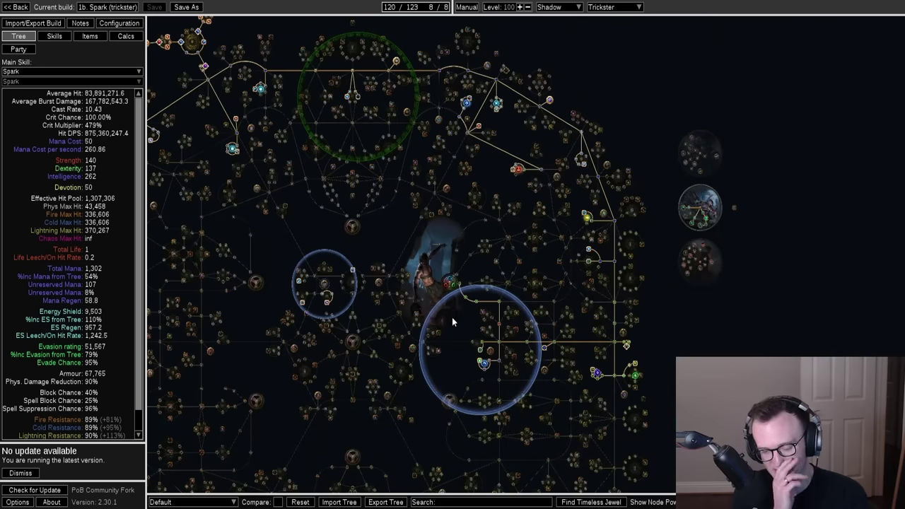
{"action": "left_click_drag", "start_coordinate": [451, 317], "coordinate": [459, 238]}
{"action": "scroll", "coordinate": [490, 222], "scroll_direction": "up", "scroll_amount": 3}
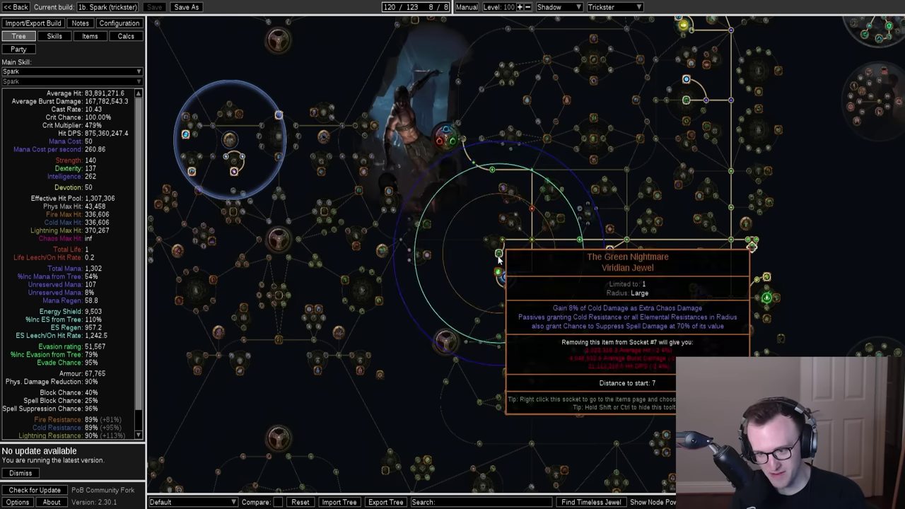
{"action": "left_click_drag", "start_coordinate": [506, 277], "coordinate": [418, 199]}
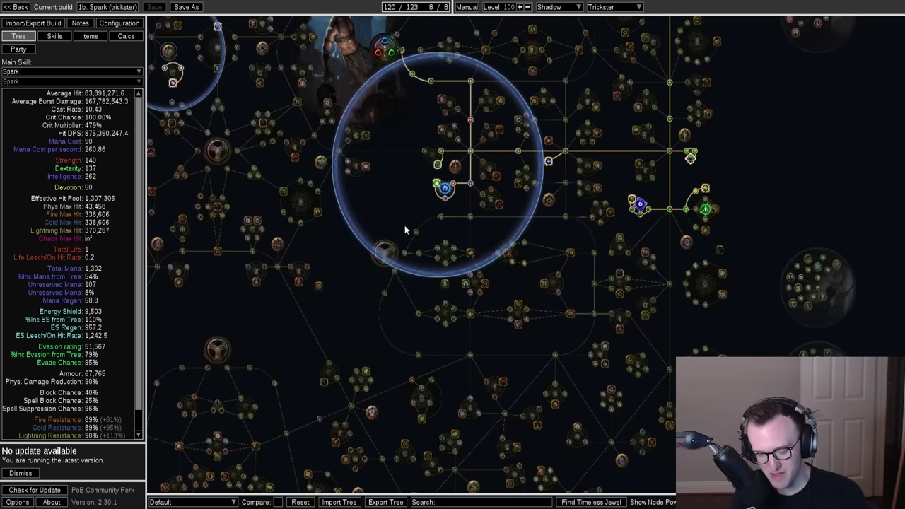
{"action": "left_click_drag", "start_coordinate": [394, 226], "coordinate": [395, 244]}
{"action": "scroll", "coordinate": [300, 327], "scroll_direction": "down", "scroll_amount": 3}
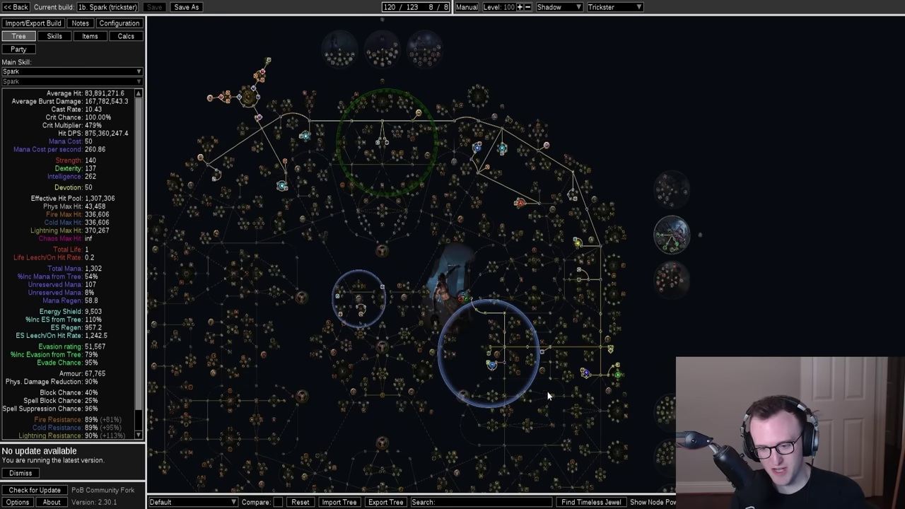
Examine the Trick Shot notable and the surrounding passives on the trickster tree's right side
{"action": "scroll", "coordinate": [533, 383], "scroll_direction": "up", "scroll_amount": 3}
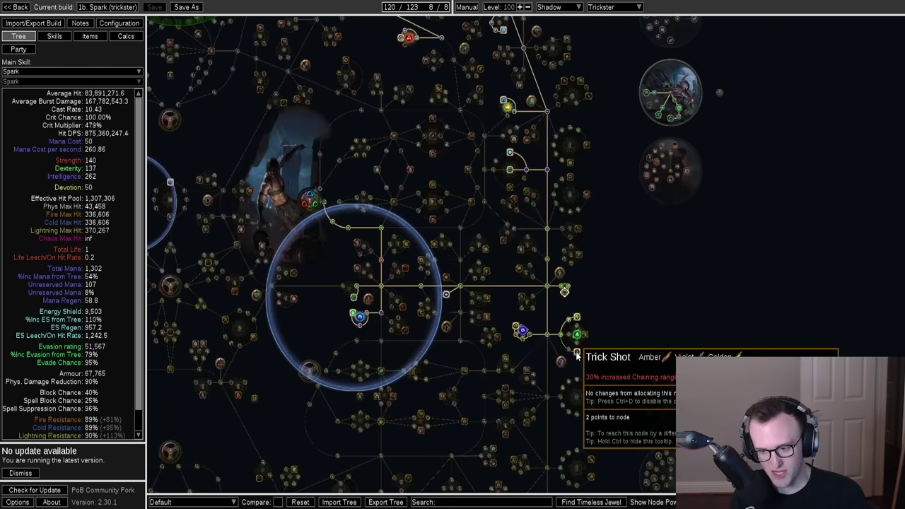
{"action": "left_click_drag", "start_coordinate": [574, 355], "coordinate": [557, 372]}
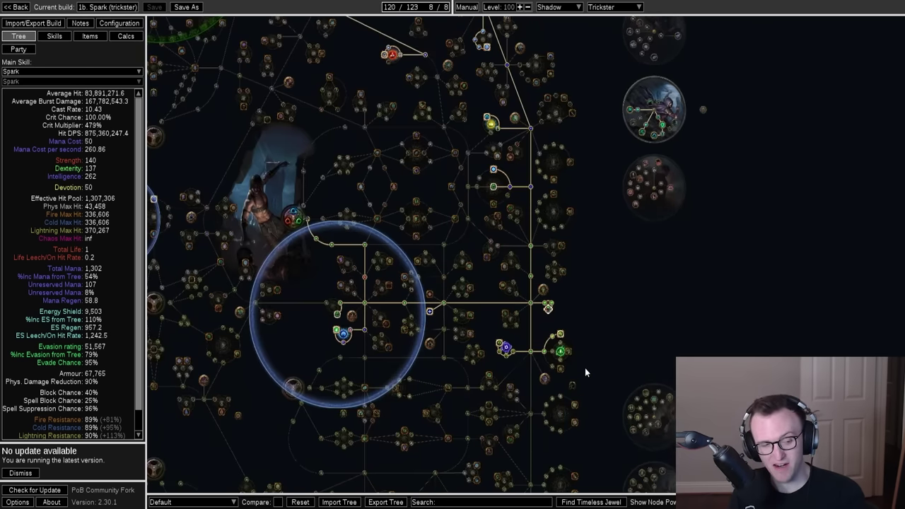
{"action": "left_click_drag", "start_coordinate": [579, 306], "coordinate": [586, 327]}
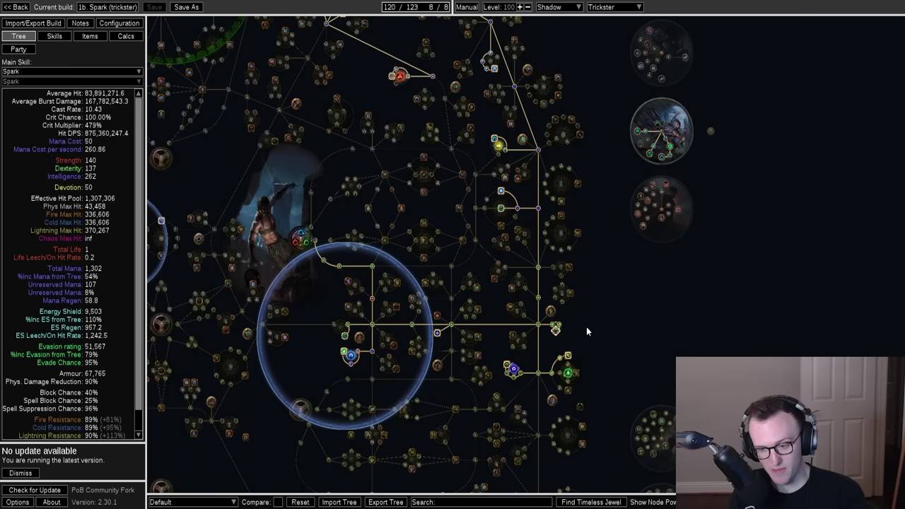
{"action": "left_click_drag", "start_coordinate": [597, 378], "coordinate": [638, 372]}
Inspect the Trickster ascendancy notables, including Polymath and One Step Ahead
{"action": "scroll", "coordinate": [637, 372], "scroll_direction": "up", "scroll_amount": 2}
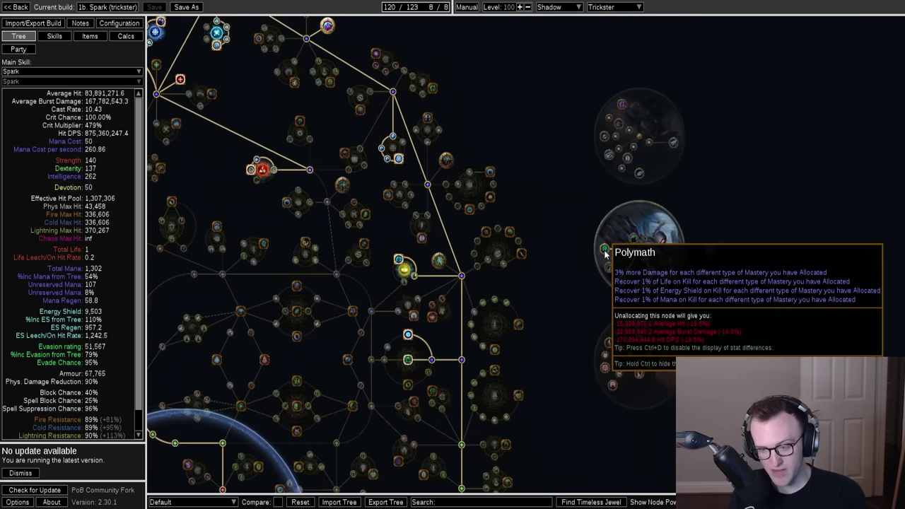
{"action": "left_click_drag", "start_coordinate": [605, 253], "coordinate": [397, 207]}
{"action": "scroll", "coordinate": [397, 206], "scroll_direction": "up", "scroll_amount": 2}
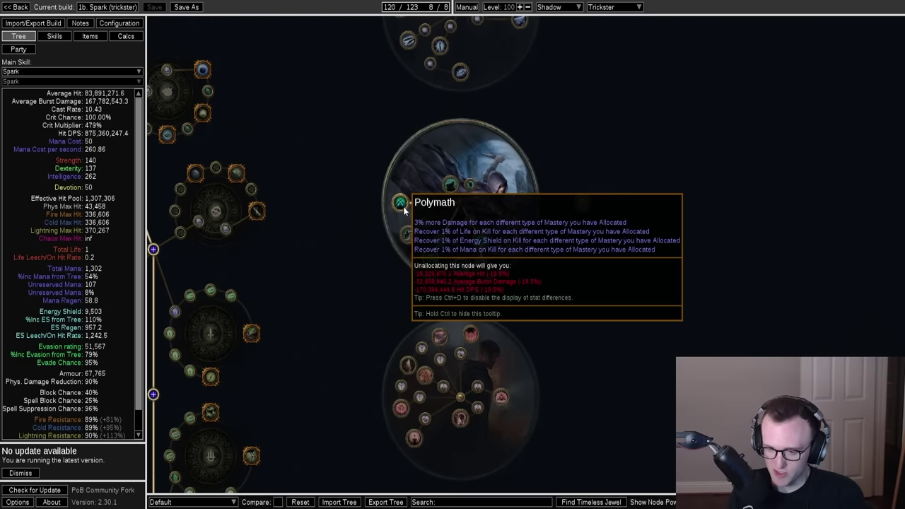
{"action": "mouse_move", "coordinate": [431, 260]}
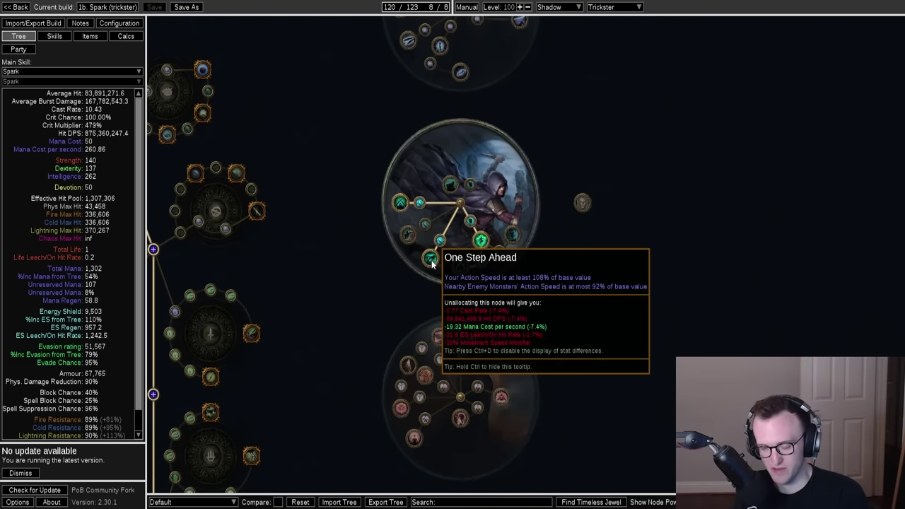
{"action": "left_click_drag", "start_coordinate": [482, 242], "coordinate": [487, 227]}
{"action": "mouse_move", "coordinate": [465, 251]}
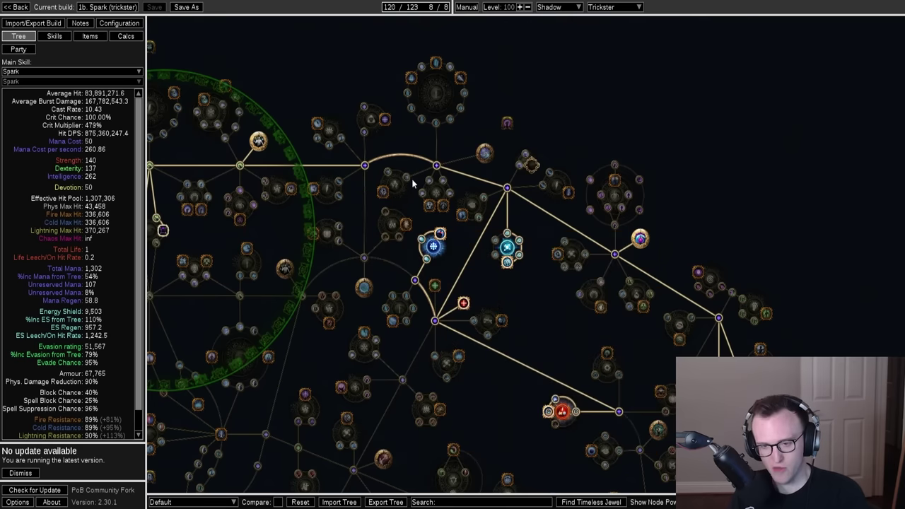
Inspect the Energy Shield Leech passive in the tree's upper part and look over the surrounding clusters
{"action": "mouse_move", "coordinate": [410, 182]}
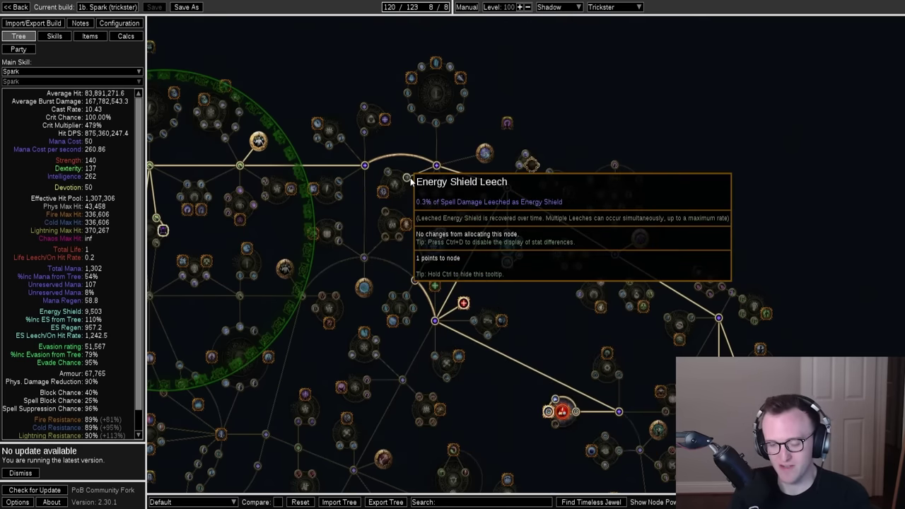
{"action": "scroll", "coordinate": [410, 181], "scroll_direction": "down", "scroll_amount": 5}
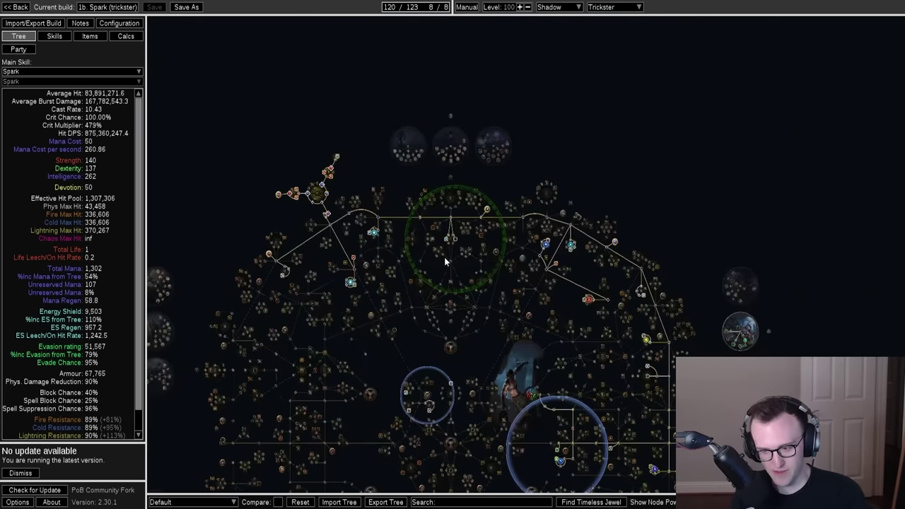
{"action": "scroll", "coordinate": [466, 362], "scroll_direction": "up", "scroll_amount": 2}
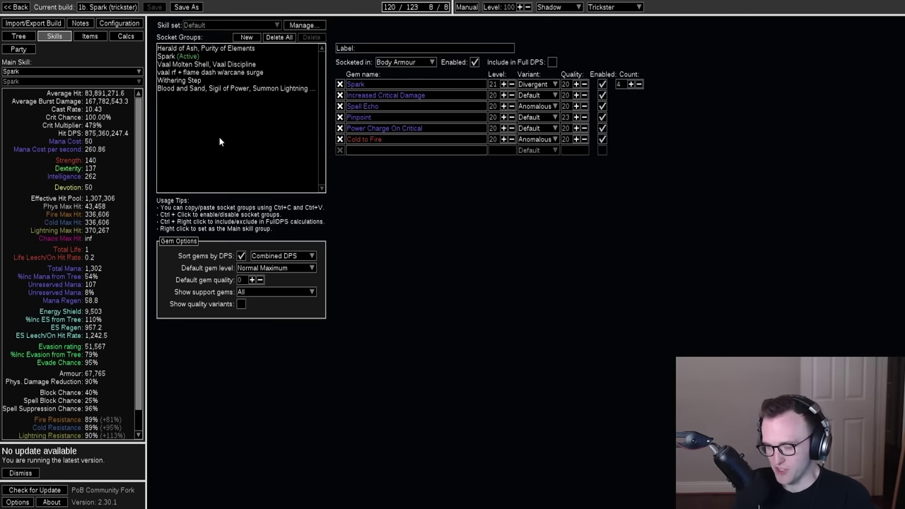
Review the Power Charge On Critical support in the Spark group, plus Summon Lightning Golem and Sigil of Power in the boots group
{"action": "mouse_move", "coordinate": [364, 131]}
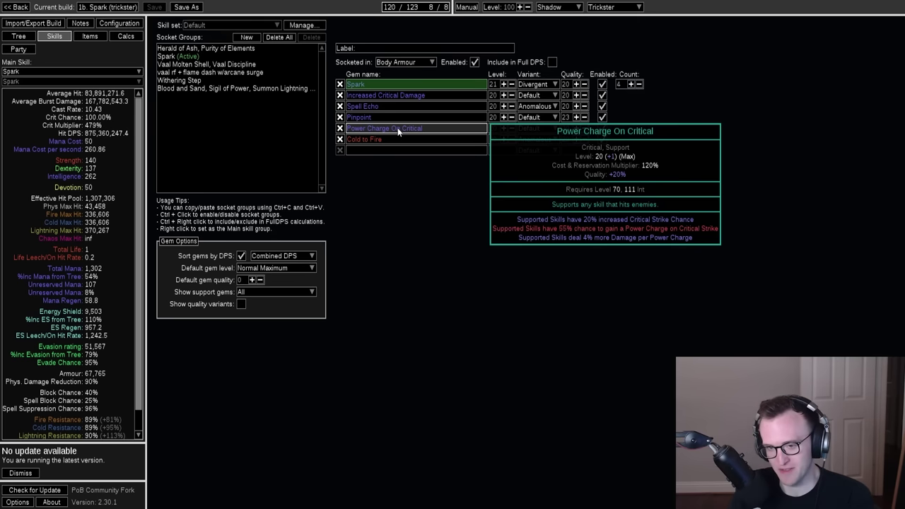
{"action": "left_click", "coordinate": [311, 89]}
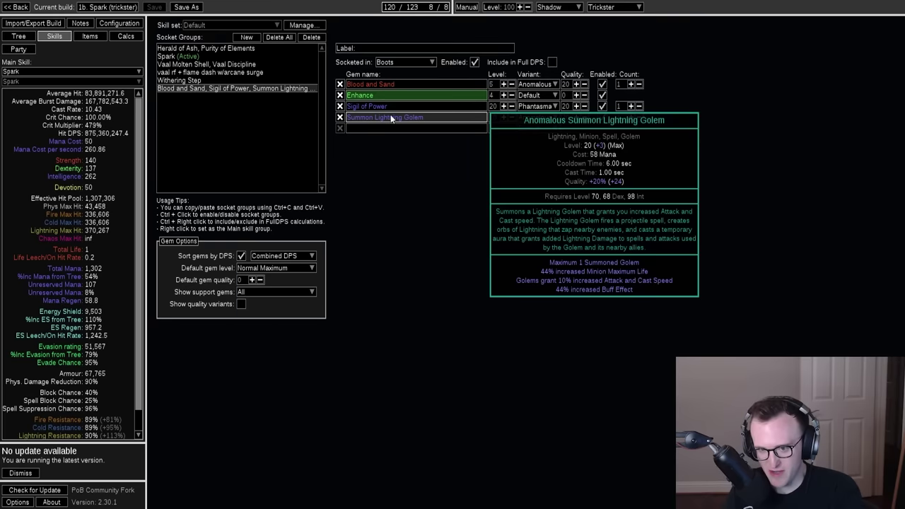
{"action": "mouse_move", "coordinate": [386, 108]}
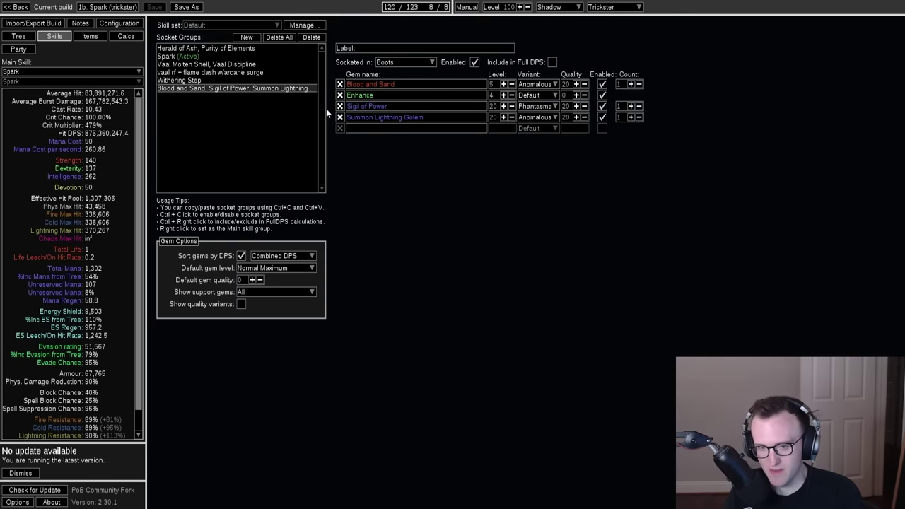
Check the vaal rf + flame dash socket group, return to the Blood and Sand group, and clear the selection
{"action": "left_click", "coordinate": [202, 73]}
{"action": "left_click", "coordinate": [245, 88]}
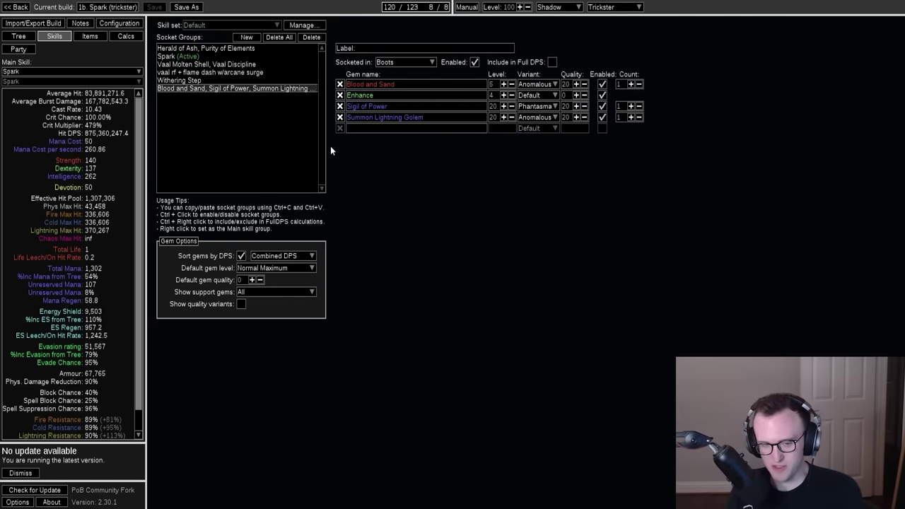
{"action": "left_click", "coordinate": [263, 139]}
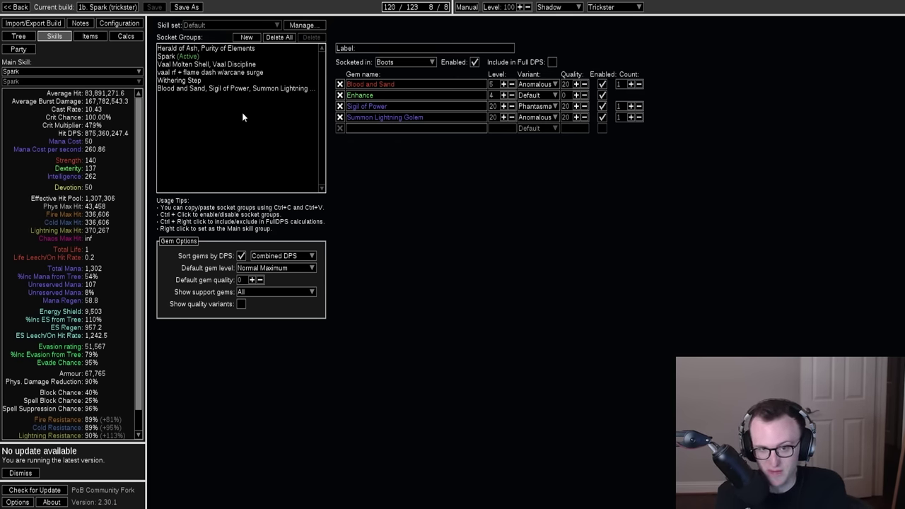
Return to the build list and open the 2. auras build
{"action": "left_click", "coordinate": [15, 6]}
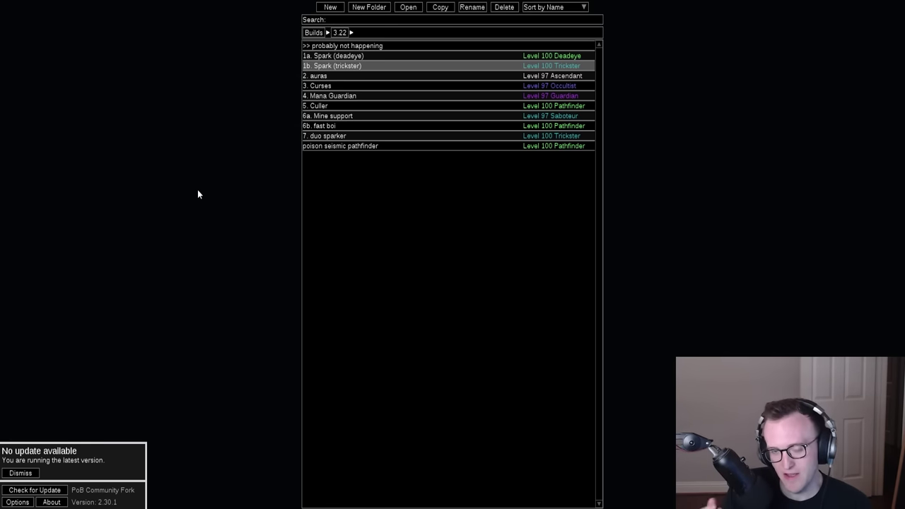
{"action": "double_click", "coordinate": [318, 76]}
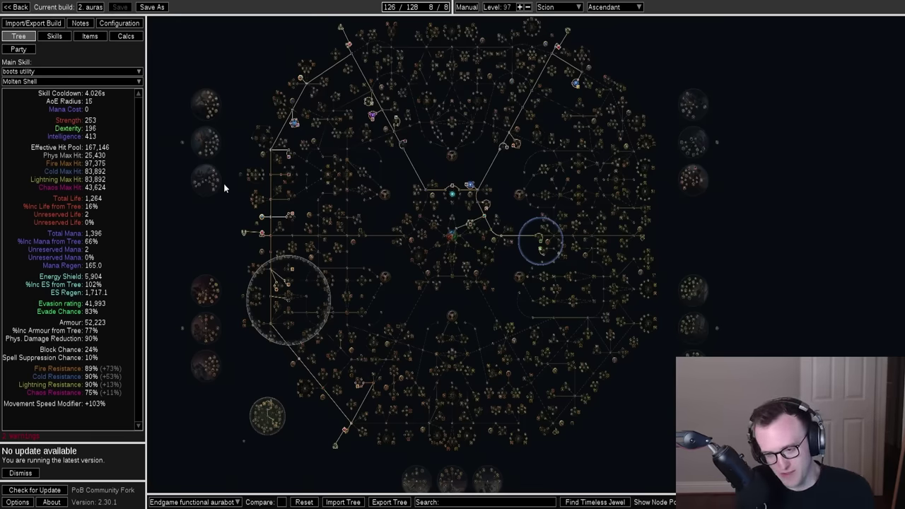
{"action": "left_click_drag", "start_coordinate": [219, 254], "coordinate": [219, 232]}
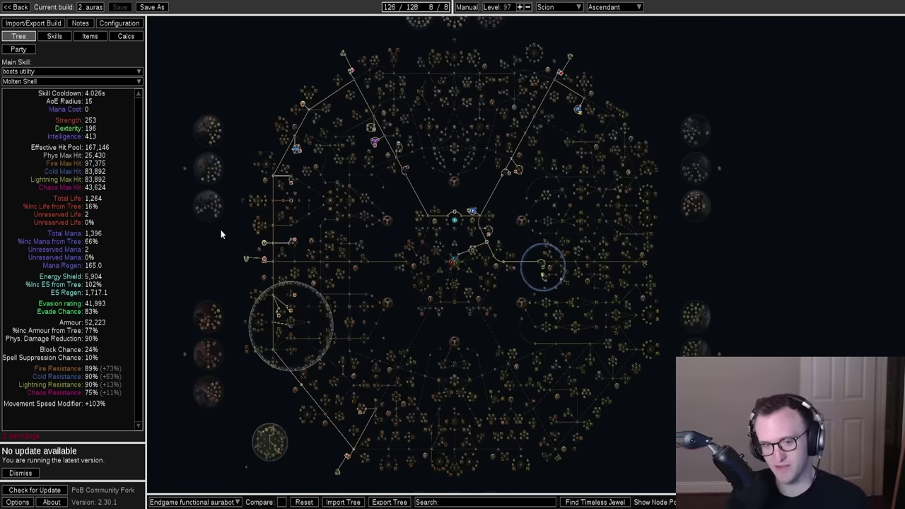
Inspect the Radiant Crusade notable in the Guardian ascendancy beside the passive tree
{"action": "scroll", "coordinate": [220, 234], "scroll_direction": "up", "scroll_amount": 5}
{"action": "scroll", "coordinate": [262, 167], "scroll_direction": "up", "scroll_amount": 4}
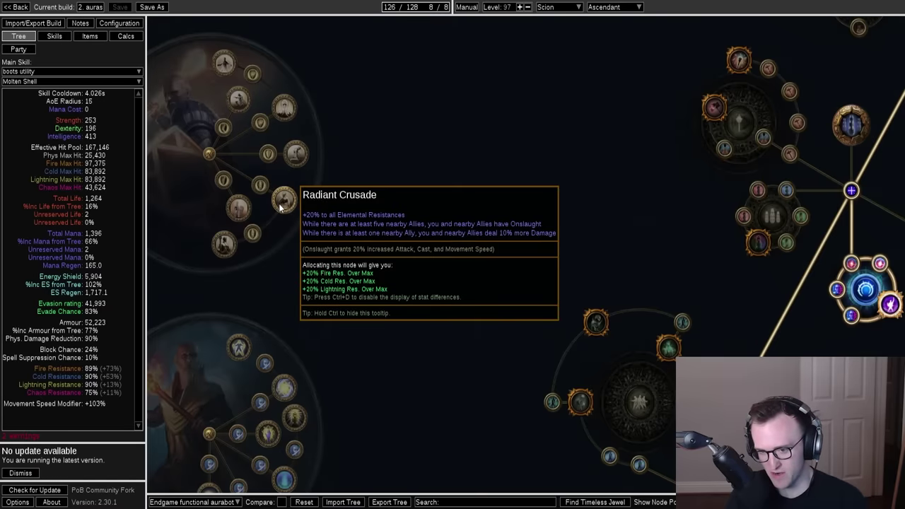
{"action": "left_click_drag", "start_coordinate": [280, 204], "coordinate": [341, 174]}
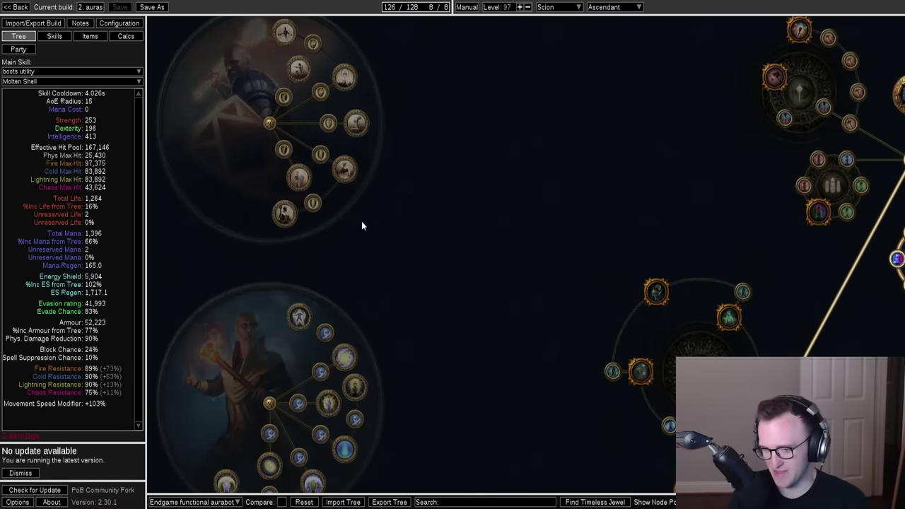
{"action": "scroll", "coordinate": [361, 226], "scroll_direction": "down", "scroll_amount": 6}
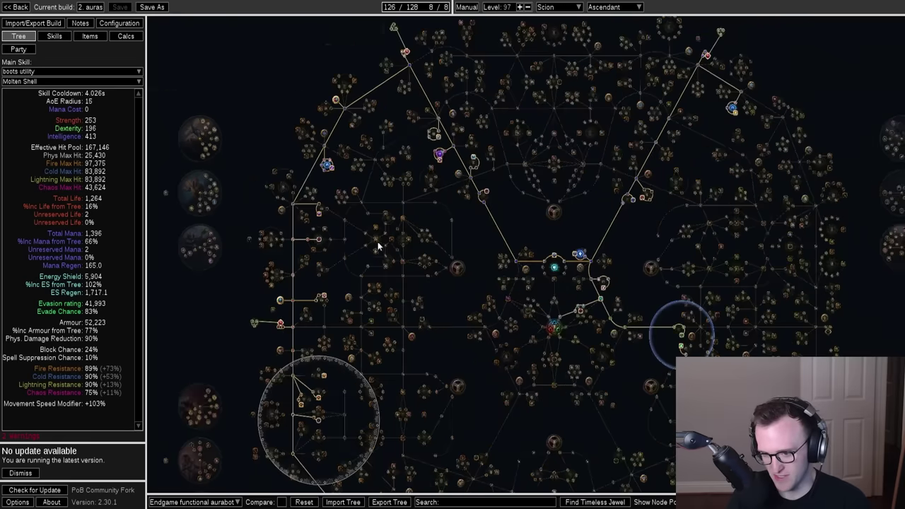
Examine the aura build's allocated passives and ascendancy circles along the tree's left side
{"action": "left_click_drag", "start_coordinate": [375, 245], "coordinate": [509, 303]}
{"action": "scroll", "coordinate": [344, 233], "scroll_direction": "up", "scroll_amount": 1}
{"action": "left_click_drag", "start_coordinate": [345, 233], "coordinate": [348, 187]}
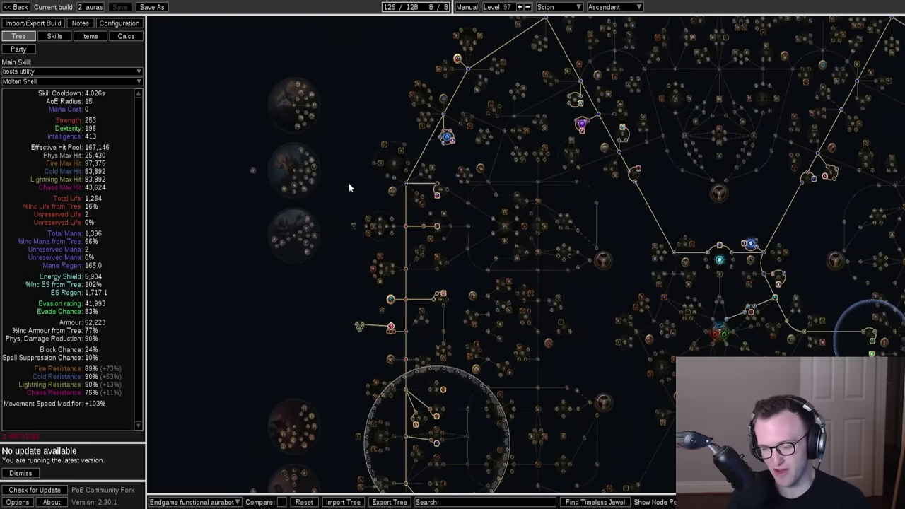
{"action": "scroll", "coordinate": [324, 123], "scroll_direction": "up", "scroll_amount": 3}
{"action": "left_click_drag", "start_coordinate": [226, 97], "coordinate": [252, 162]}
{"action": "scroll", "coordinate": [337, 164], "scroll_direction": "down", "scroll_amount": 2}
{"action": "scroll", "coordinate": [375, 212], "scroll_direction": "down", "scroll_amount": 4}
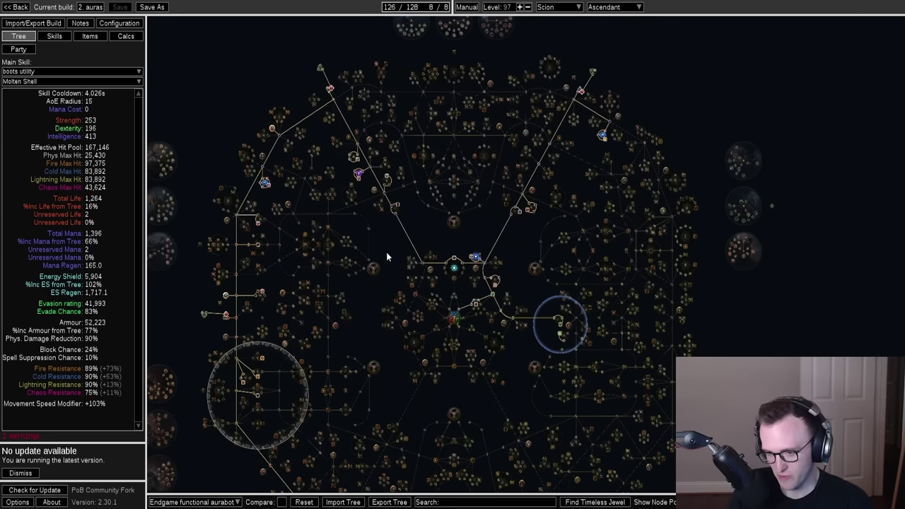
Survey the aura build's whole tree down to the allocated Ascendant circle and the lower-left passives
{"action": "left_click_drag", "start_coordinate": [387, 257], "coordinate": [388, 279]}
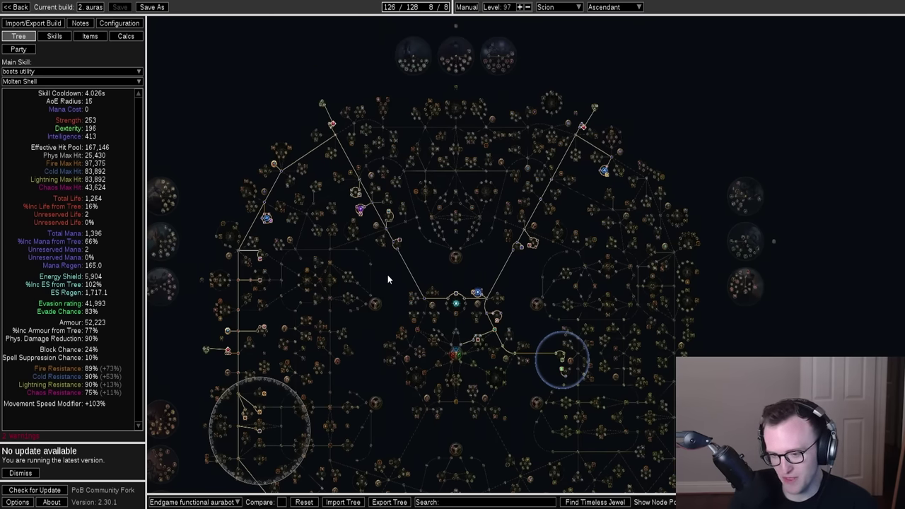
{"action": "left_click_drag", "start_coordinate": [372, 326], "coordinate": [403, 282]}
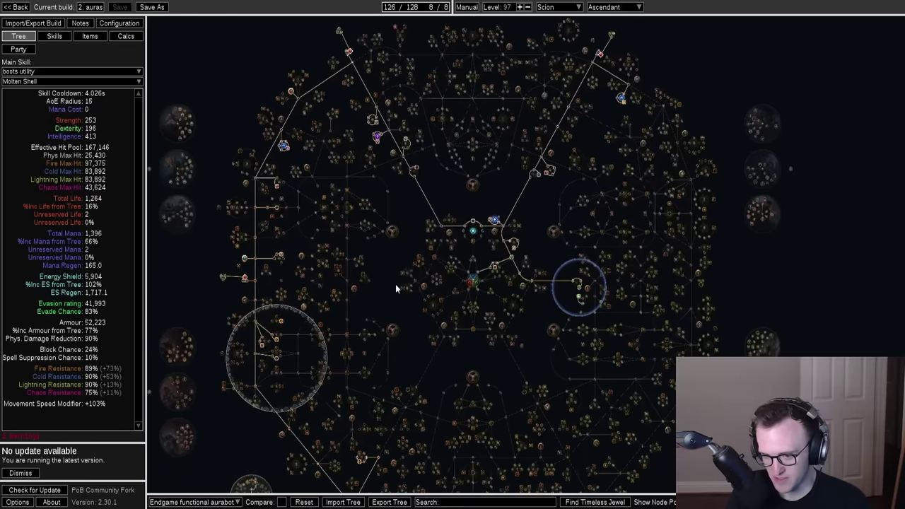
{"action": "left_click_drag", "start_coordinate": [190, 355], "coordinate": [152, 220]}
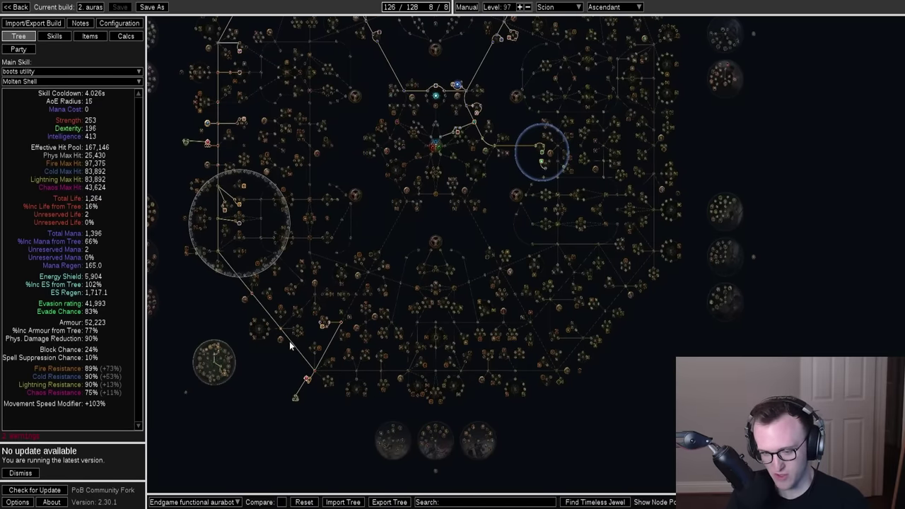
Examine the aura build's allocated passives along the tree's left side, around the large jewel radius circle
{"action": "left_click_drag", "start_coordinate": [332, 180], "coordinate": [404, 290]}
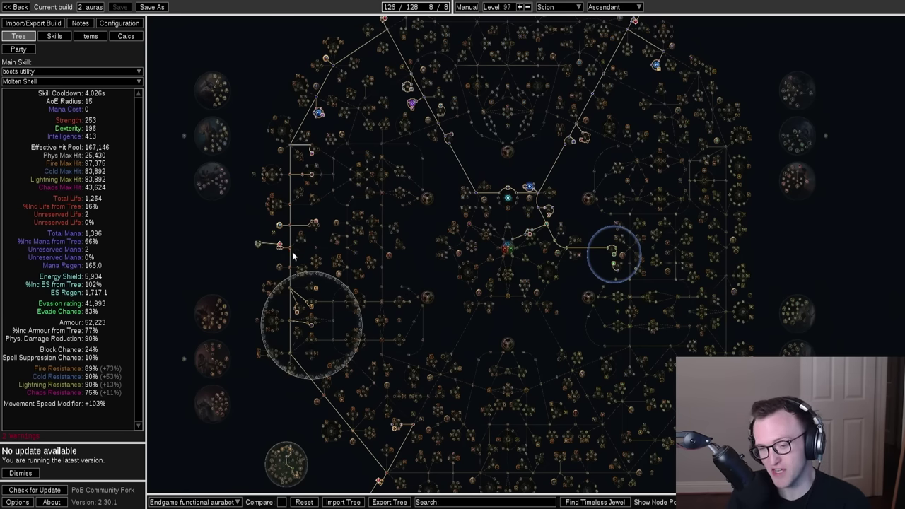
{"action": "left_click_drag", "start_coordinate": [294, 257], "coordinate": [316, 291]}
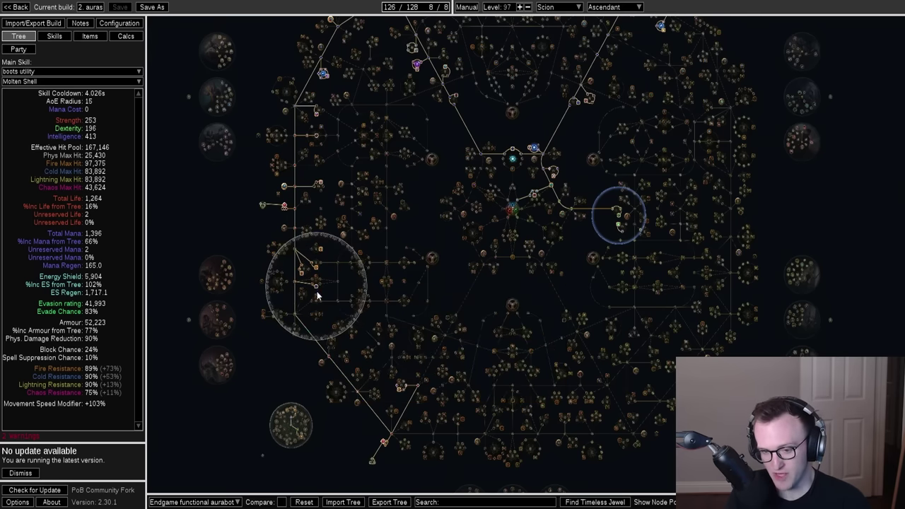
{"action": "left_click_drag", "start_coordinate": [342, 267], "coordinate": [361, 323]}
{"action": "scroll", "coordinate": [368, 244], "scroll_direction": "up", "scroll_amount": 1}
{"action": "scroll", "coordinate": [379, 231], "scroll_direction": "up", "scroll_amount": 1}
{"action": "scroll", "coordinate": [402, 269], "scroll_direction": "down", "scroll_amount": 1}
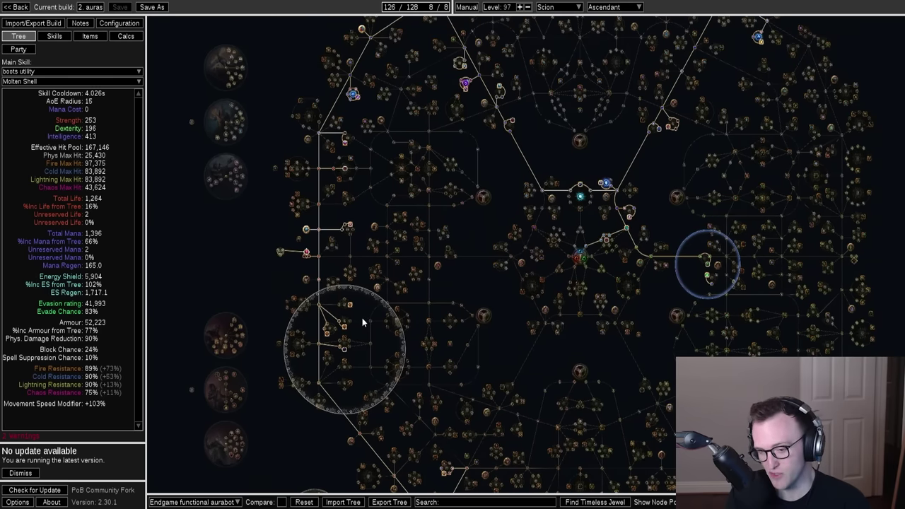
{"action": "left_click_drag", "start_coordinate": [362, 318], "coordinate": [356, 334]}
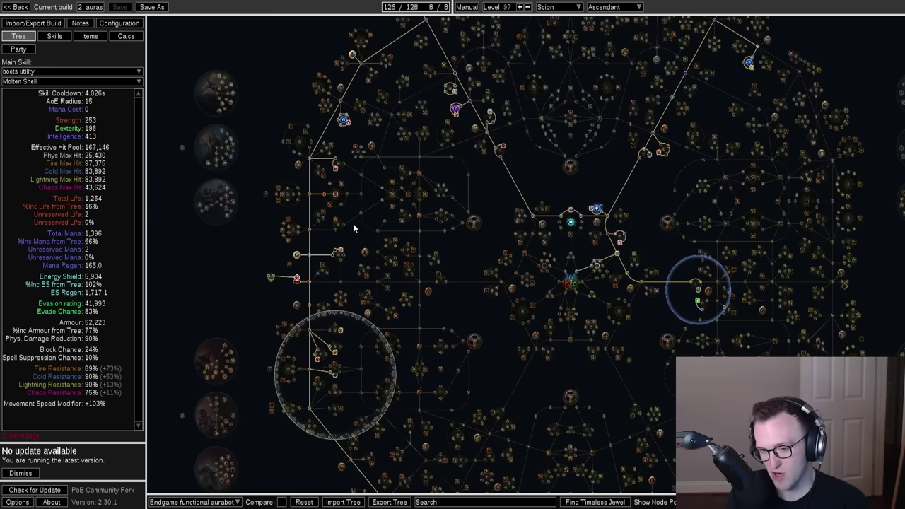
{"action": "left_click_drag", "start_coordinate": [357, 225], "coordinate": [356, 362]}
{"action": "left_click_drag", "start_coordinate": [356, 286], "coordinate": [367, 233]}
{"action": "left_click_drag", "start_coordinate": [364, 332], "coordinate": [288, 316]}
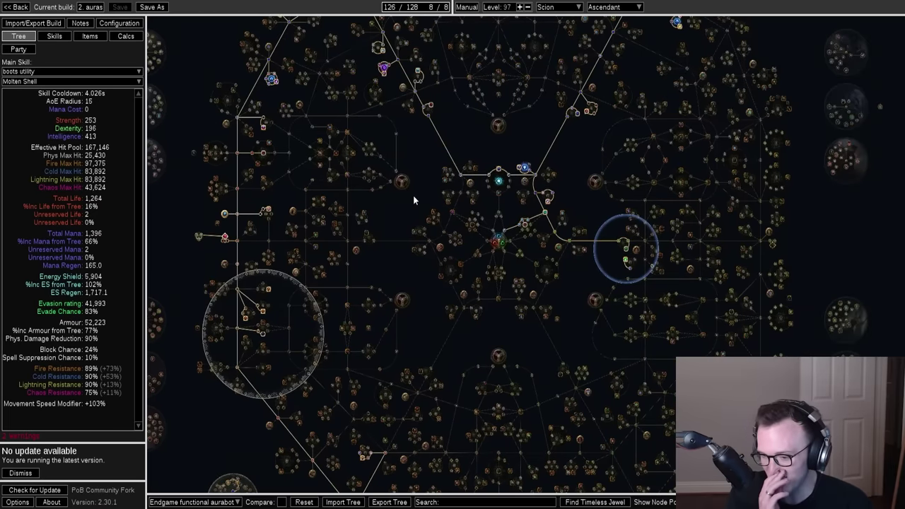
Survey the aura build's upper branches, the Scion start area and the blue jewel radius circle on the passive tree
{"action": "left_click_drag", "start_coordinate": [414, 198], "coordinate": [390, 279]}
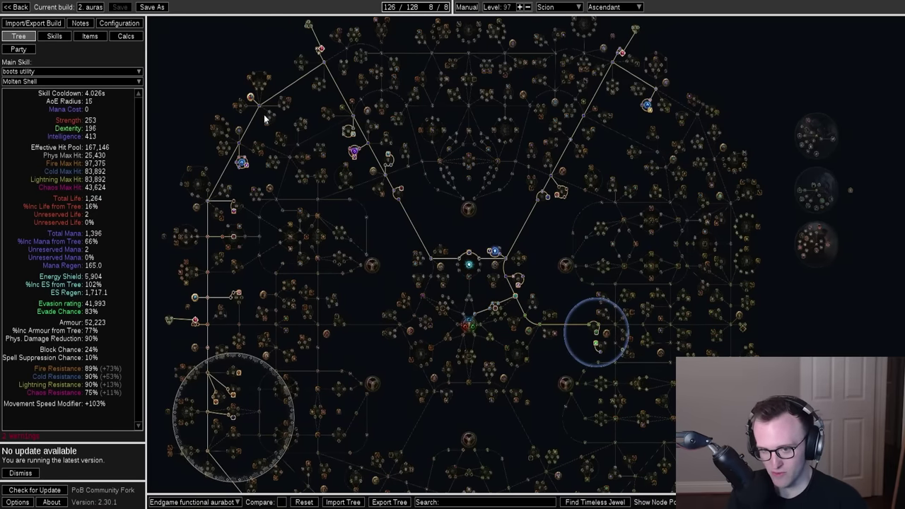
{"action": "left_click_drag", "start_coordinate": [280, 265], "coordinate": [340, 116]}
{"action": "left_click_drag", "start_coordinate": [274, 328], "coordinate": [262, 223]}
{"action": "left_click_drag", "start_coordinate": [368, 51], "coordinate": [398, 215]}
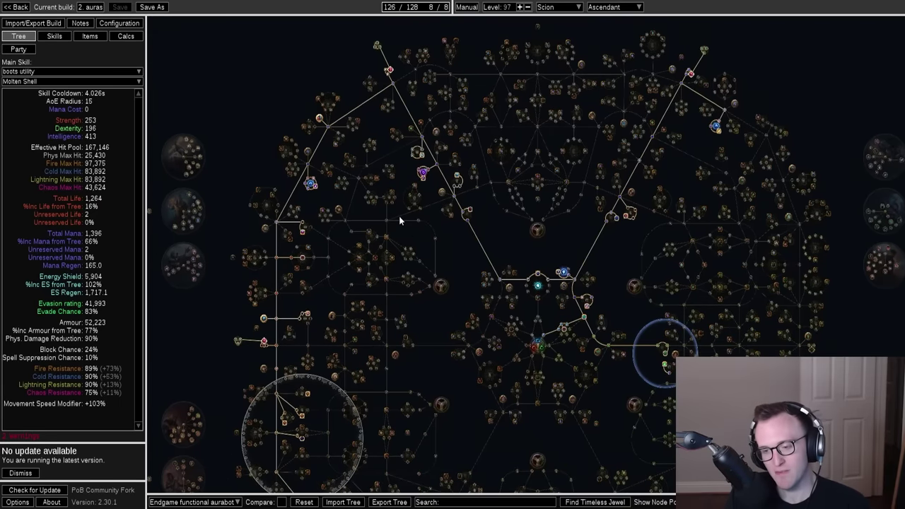
{"action": "left_click_drag", "start_coordinate": [441, 309], "coordinate": [462, 178]}
{"action": "left_click_drag", "start_coordinate": [472, 122], "coordinate": [379, 254]}
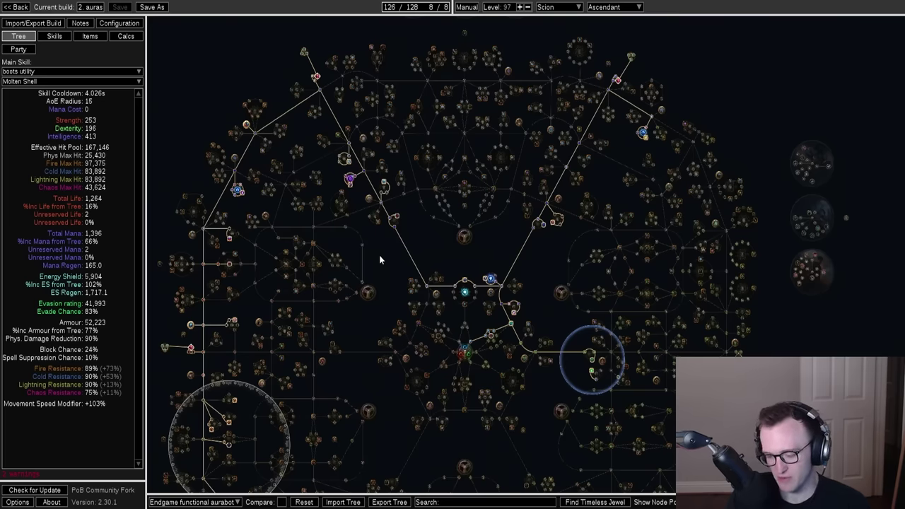
{"action": "scroll", "coordinate": [553, 398], "scroll_direction": "up", "scroll_amount": 3}
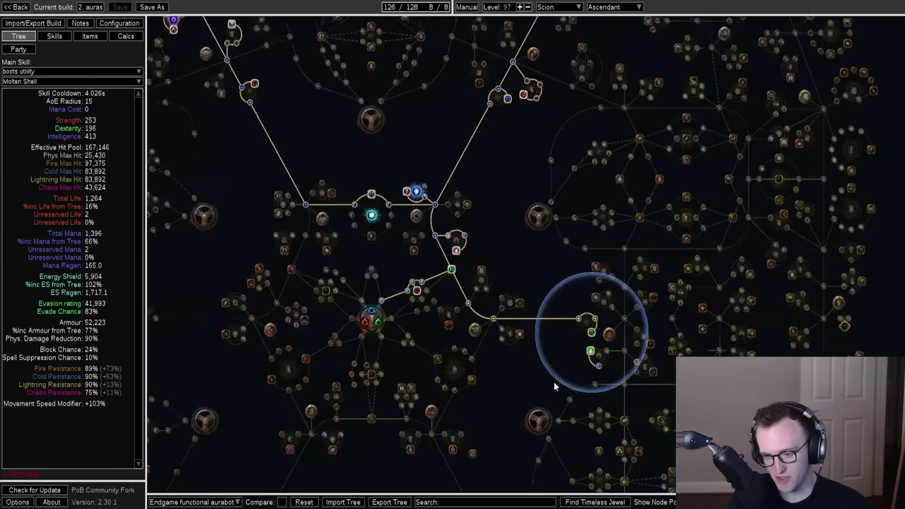
{"action": "scroll", "coordinate": [430, 209], "scroll_direction": "down", "scroll_amount": 4}
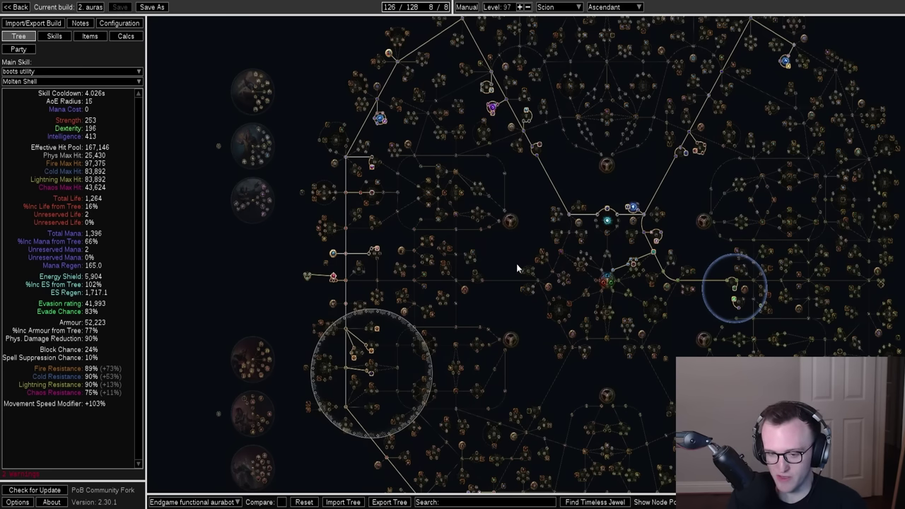
{"action": "left_click_drag", "start_coordinate": [516, 264], "coordinate": [487, 176]}
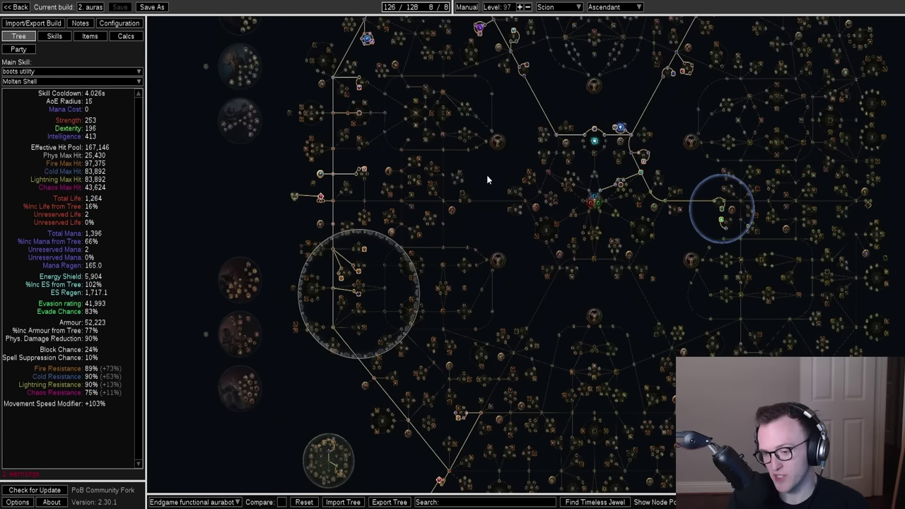
{"action": "left_click_drag", "start_coordinate": [486, 179], "coordinate": [472, 253]}
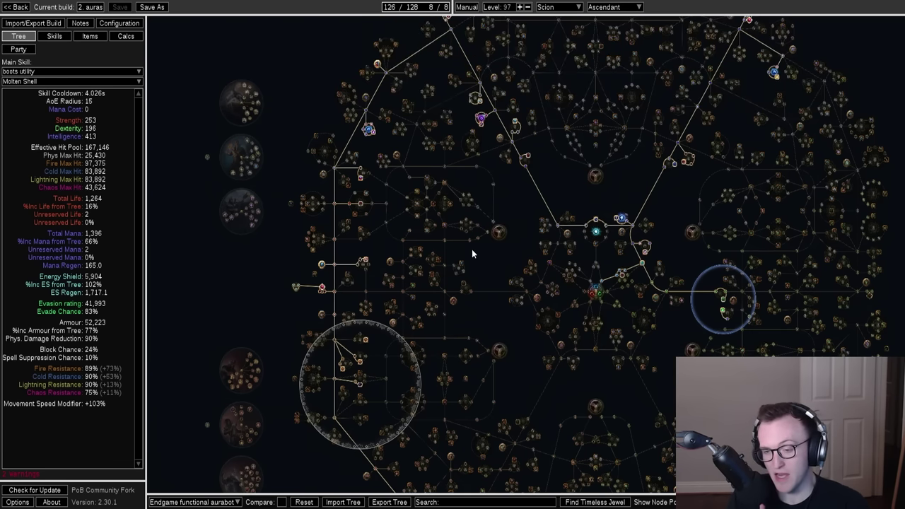
Inspect the Damnation Desire small cluster jewel on the tree's left edge and the Intuitive Leap jewel right of the Scion start
{"action": "scroll", "coordinate": [321, 285], "scroll_direction": "up", "scroll_amount": 3}
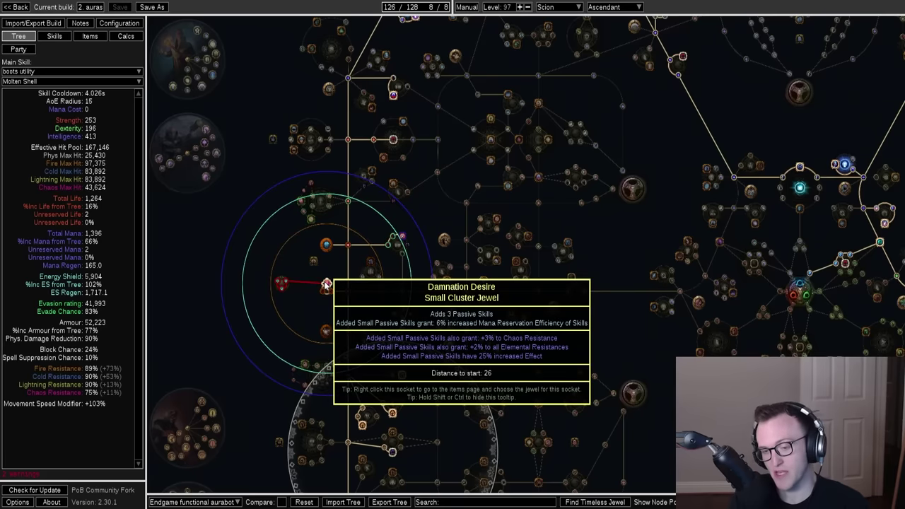
{"action": "scroll", "coordinate": [297, 272], "scroll_direction": "down", "scroll_amount": 3}
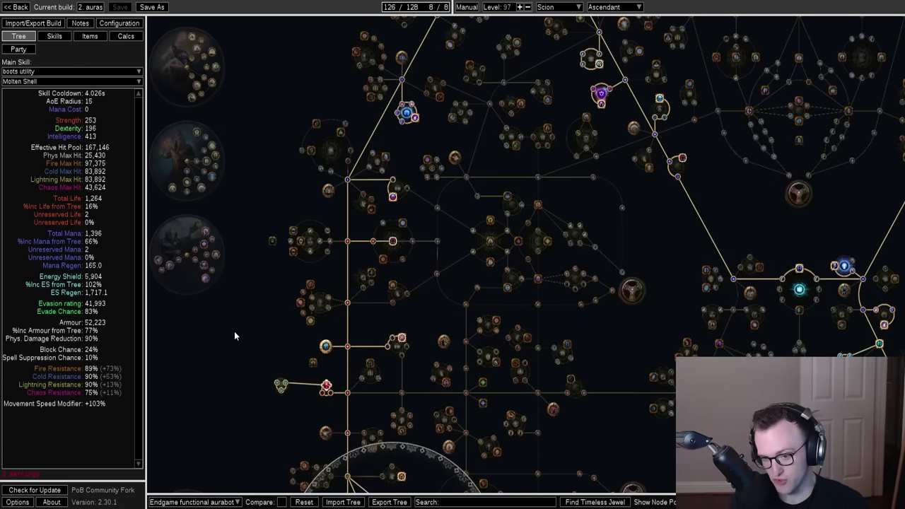
{"action": "scroll", "coordinate": [499, 298], "scroll_direction": "up", "scroll_amount": 3}
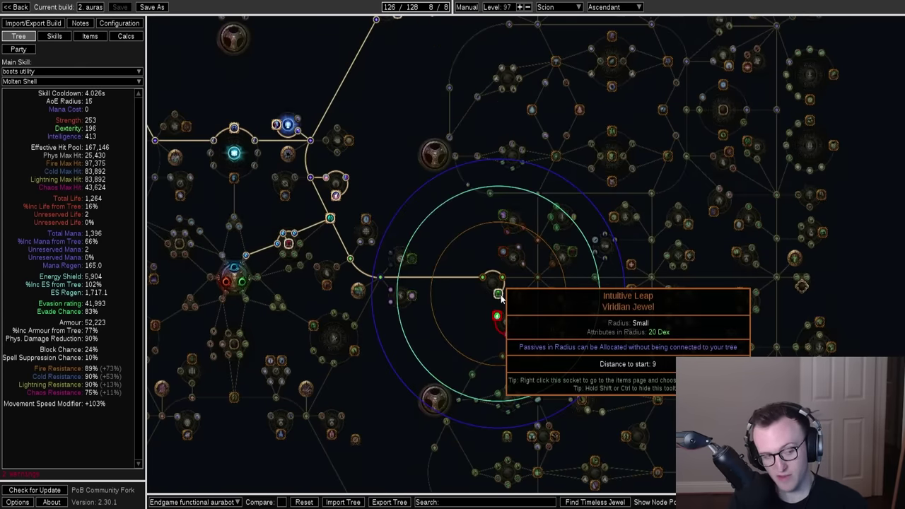
{"action": "scroll", "coordinate": [481, 301], "scroll_direction": "down", "scroll_amount": 4}
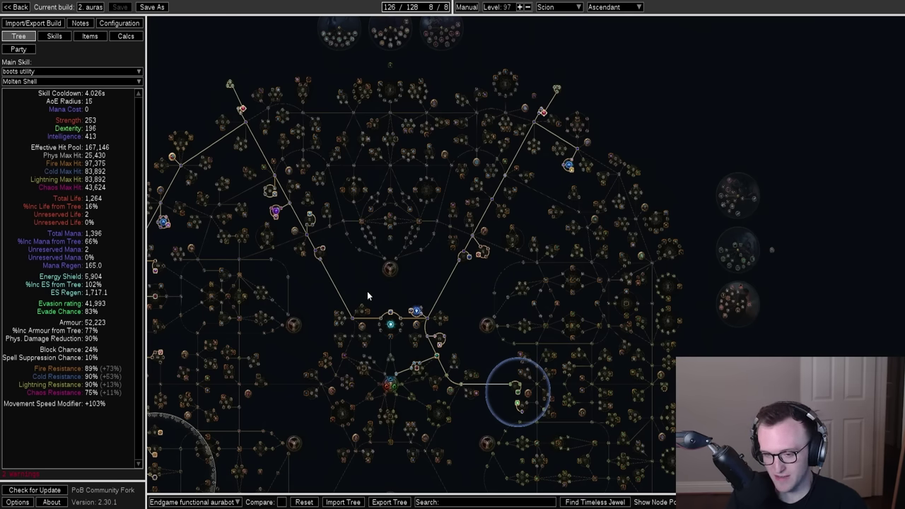
Inspect the Forbidden Flesh jewel socketed on the upper-right branch of the passive tree
{"action": "left_click_drag", "start_coordinate": [368, 292], "coordinate": [428, 232]}
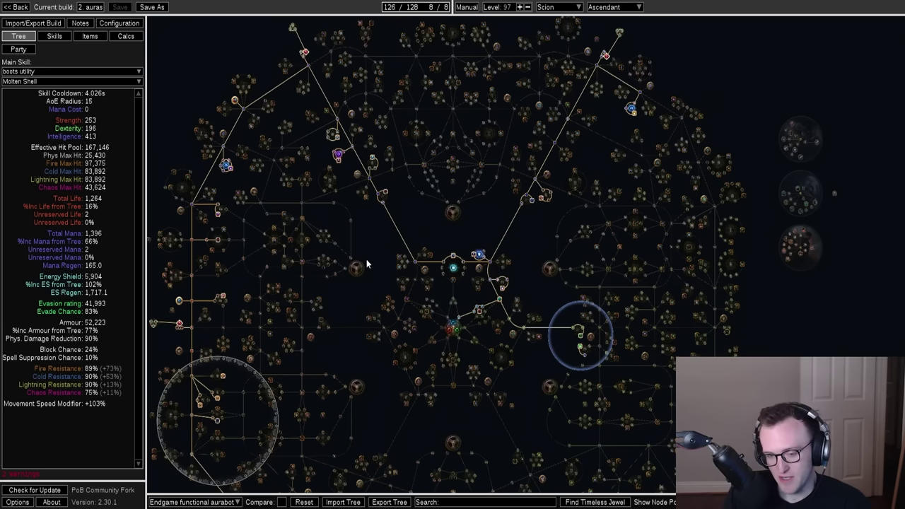
{"action": "left_click_drag", "start_coordinate": [366, 259], "coordinate": [424, 237]}
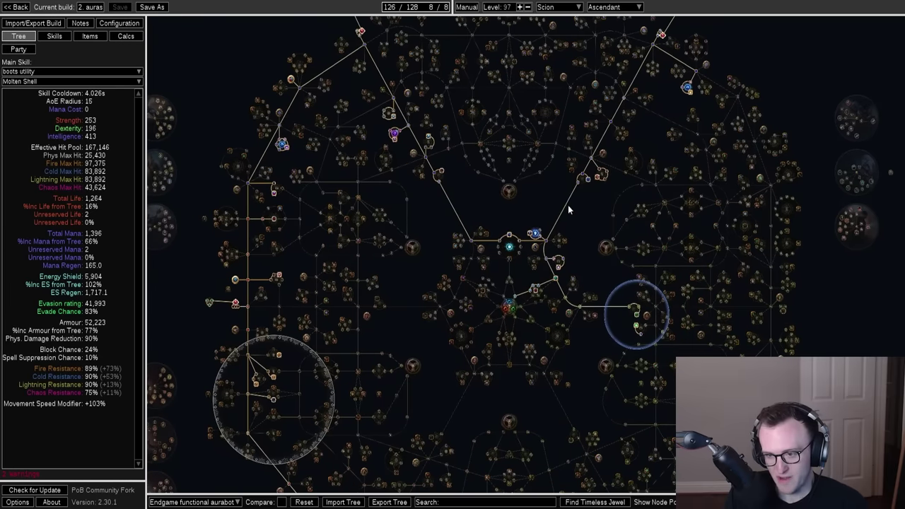
{"action": "mouse_move", "coordinate": [588, 181]}
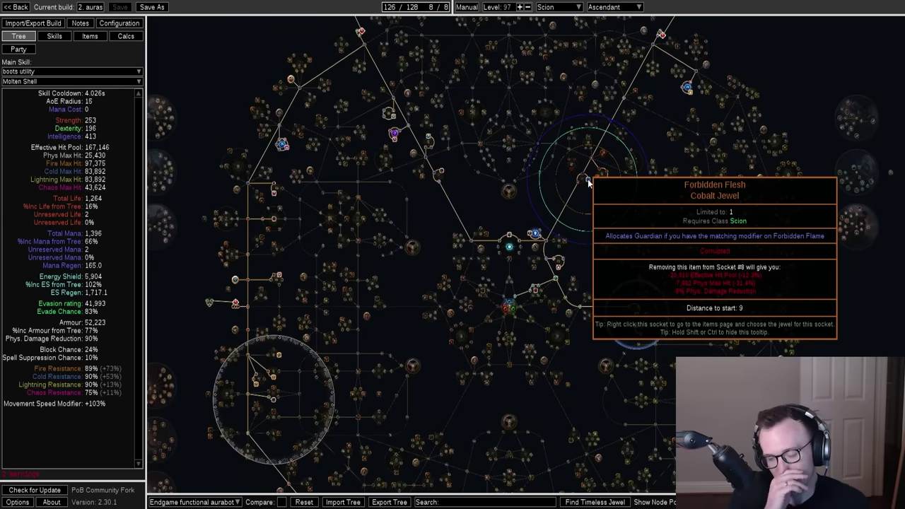
{"action": "left_click_drag", "start_coordinate": [587, 181], "coordinate": [556, 226]}
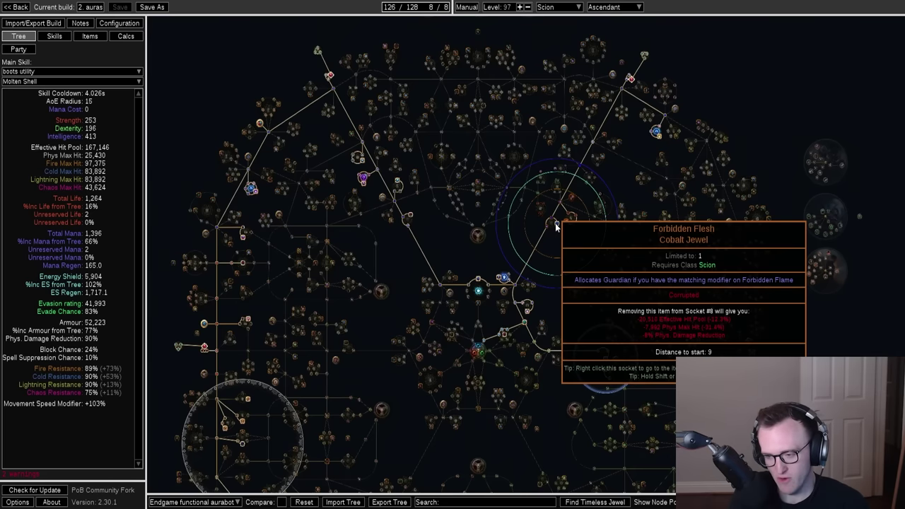
{"action": "left_click_drag", "start_coordinate": [556, 226], "coordinate": [569, 210]}
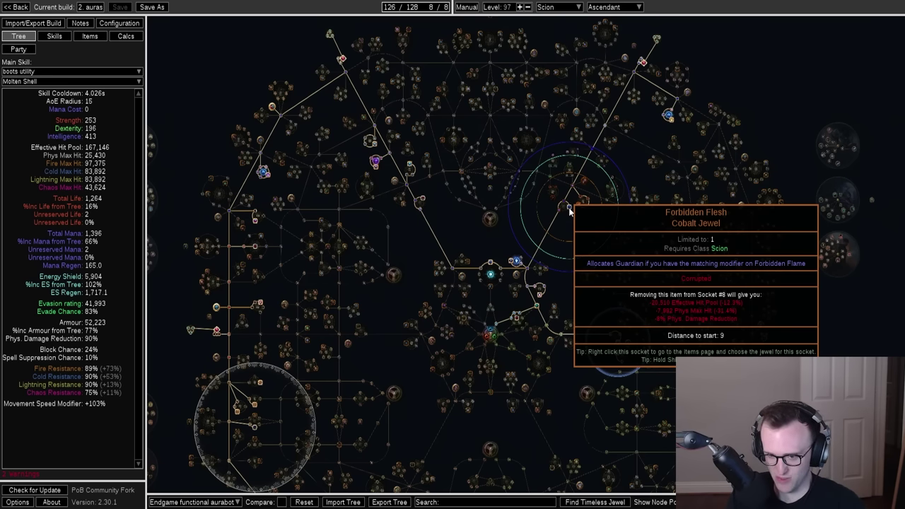
{"action": "left_click_drag", "start_coordinate": [569, 210], "coordinate": [570, 216]}
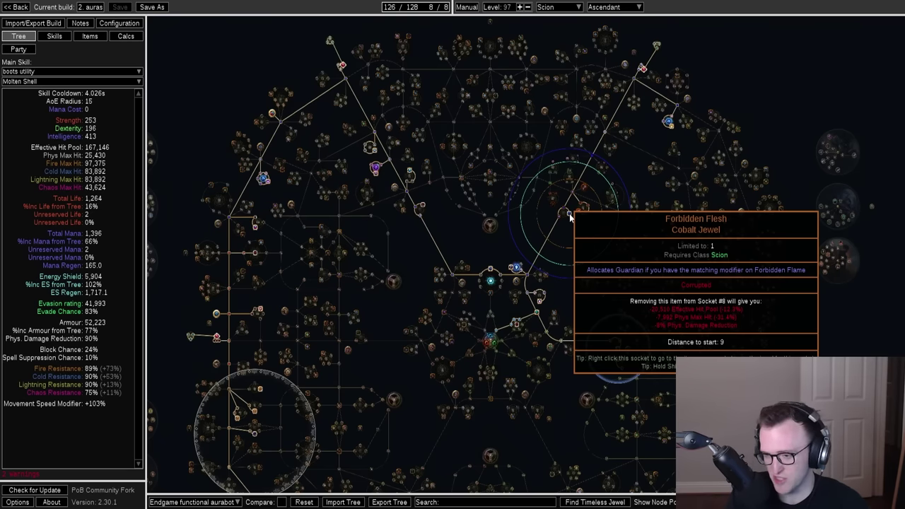
{"action": "left_click_drag", "start_coordinate": [570, 217], "coordinate": [561, 168]}
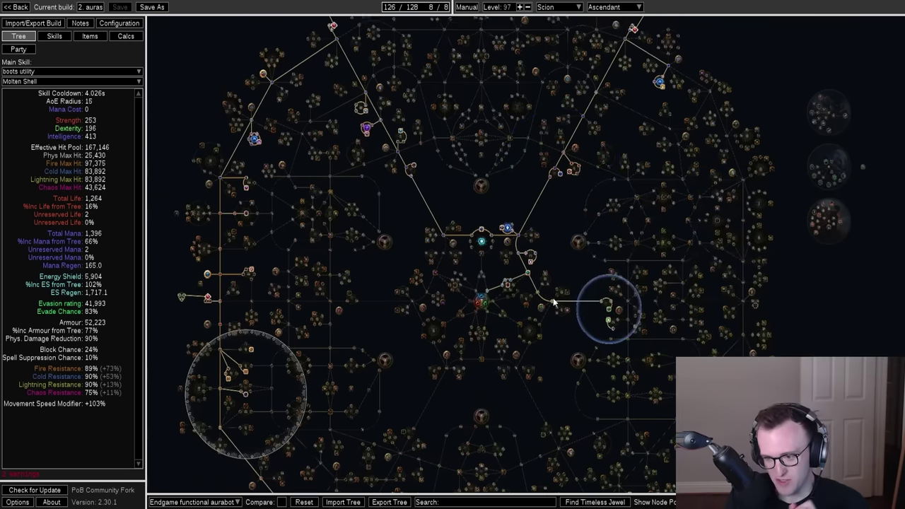
Inspect the Guardian notable inside the Ascendant ascendancy circle
{"action": "scroll", "coordinate": [558, 282], "scroll_direction": "up", "scroll_amount": 6}
{"action": "scroll", "coordinate": [443, 211], "scroll_direction": "up", "scroll_amount": 2}
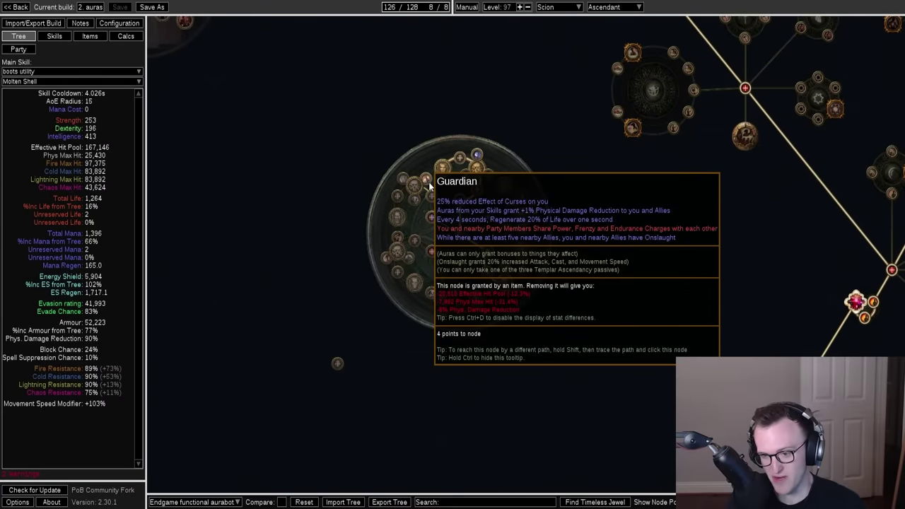
{"action": "left_click_drag", "start_coordinate": [428, 186], "coordinate": [403, 177]}
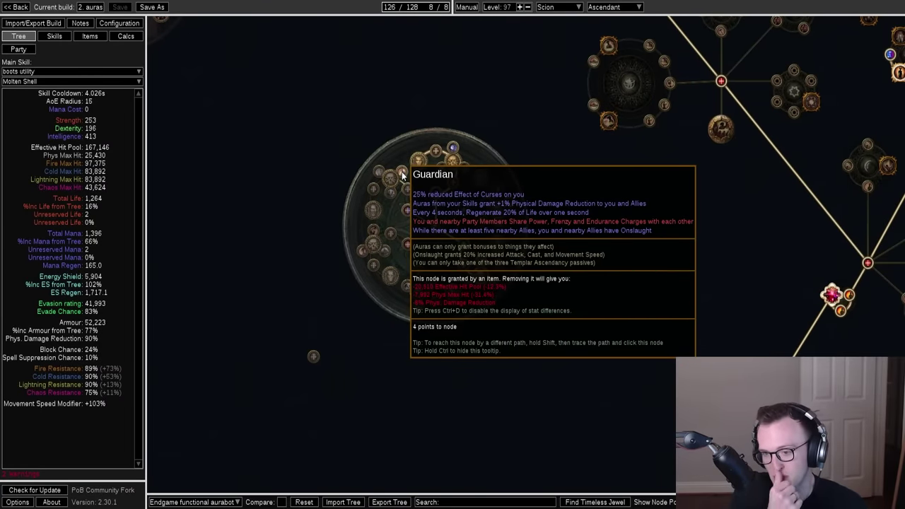
{"action": "left_click_drag", "start_coordinate": [403, 175], "coordinate": [398, 172]}
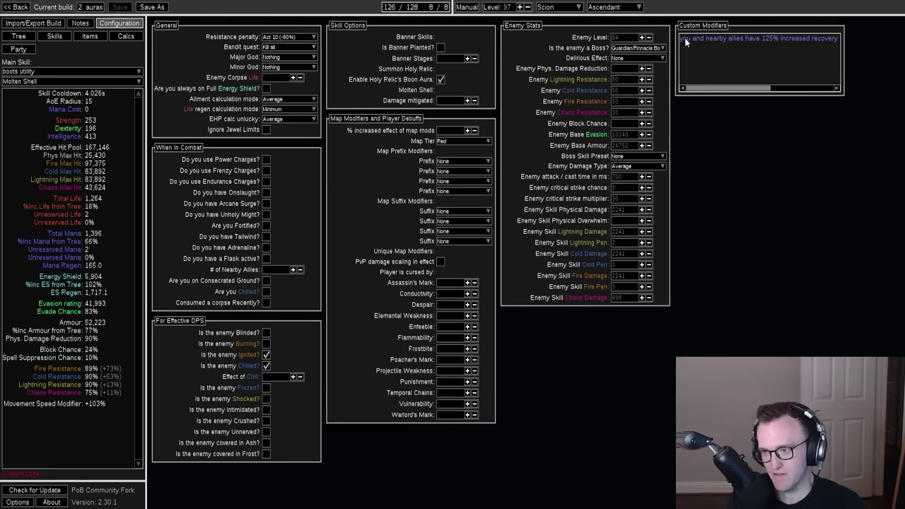
Open the build configuration and read the custom recovery rate modifier through to its end
{"action": "left_click", "coordinate": [768, 38]}
{"action": "mouse_move", "coordinate": [764, 88]}
{"action": "left_mouse_down"}
{"action": "mouse_move", "coordinate": [806, 88]}
{"action": "mouse_move", "coordinate": [703, 90]}
{"action": "mouse_move", "coordinate": [771, 88]}
{"action": "left_mouse_up"}
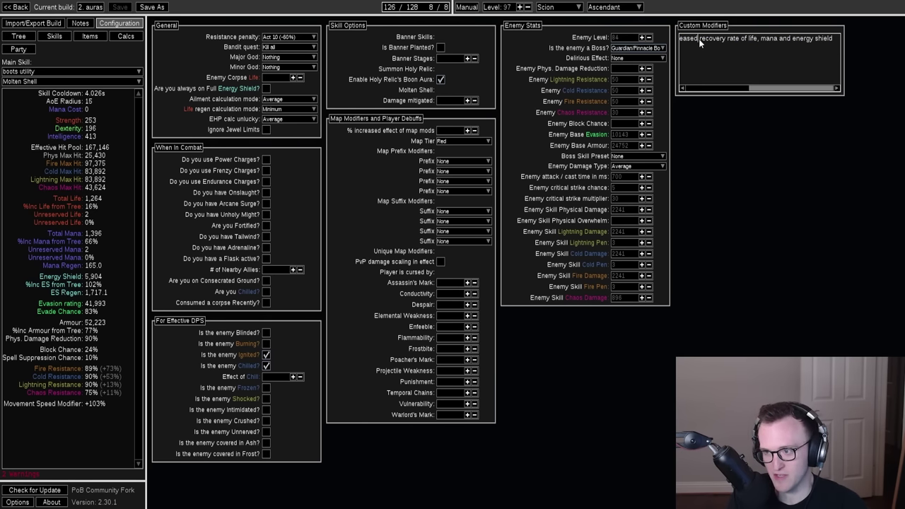
{"action": "left_click", "coordinate": [748, 38]}
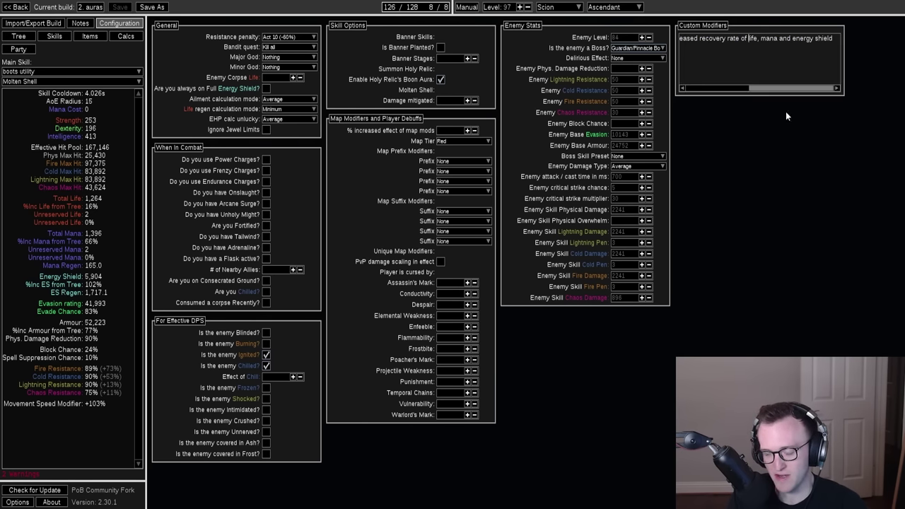
Open the build's calculations and inspect the breakdowns of energy shield recovery and recharge rate
{"action": "key", "text": "ctrl+4"}
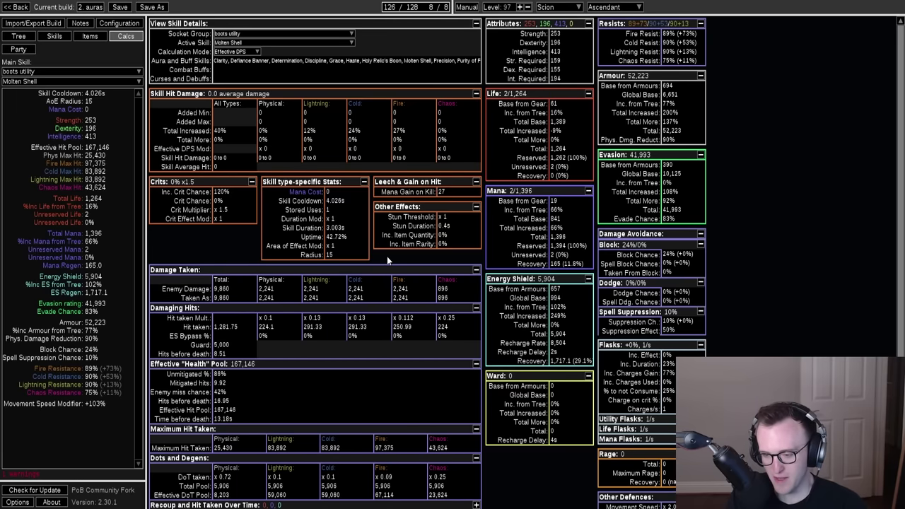
{"action": "mouse_move", "coordinate": [567, 364]}
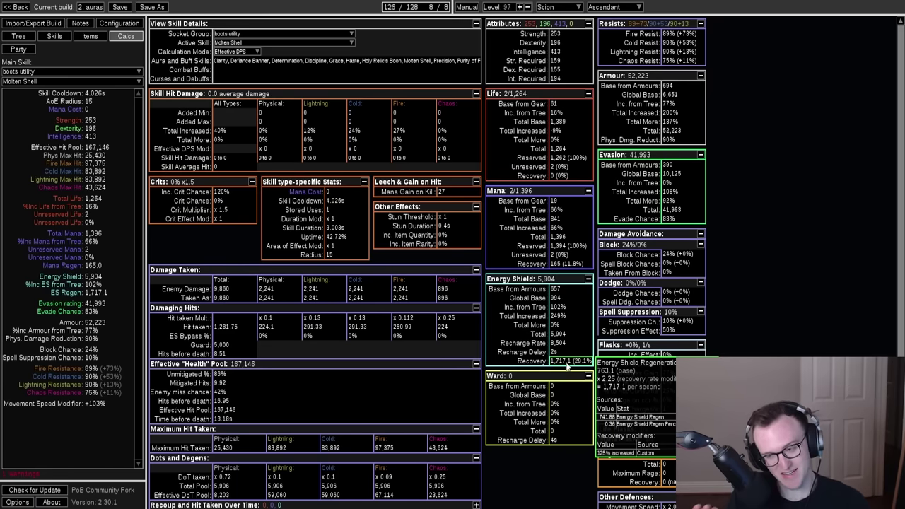
{"action": "mouse_move", "coordinate": [565, 345]}
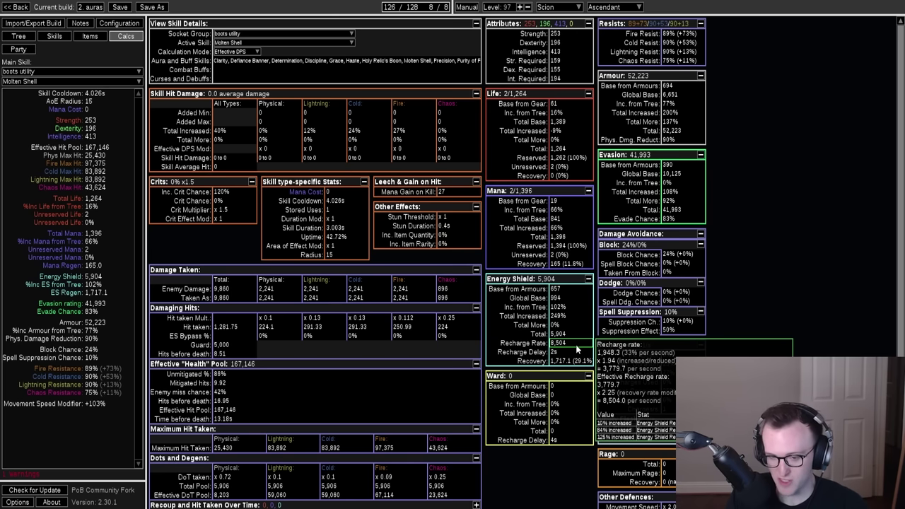
Review the gems in the Helm Blessing socket group and check the Summon Holy Relic minion's calculated chaos resistance
{"action": "left_click", "coordinate": [54, 36]}
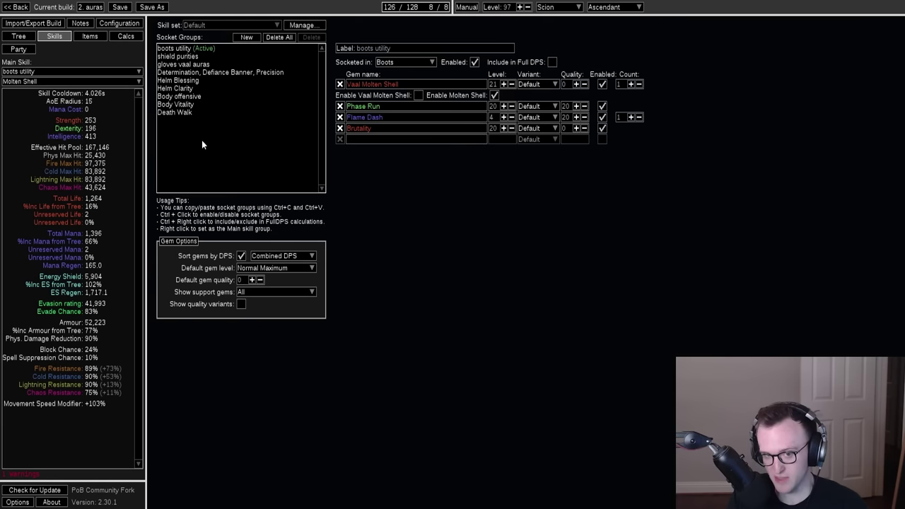
{"action": "left_click", "coordinate": [177, 80]}
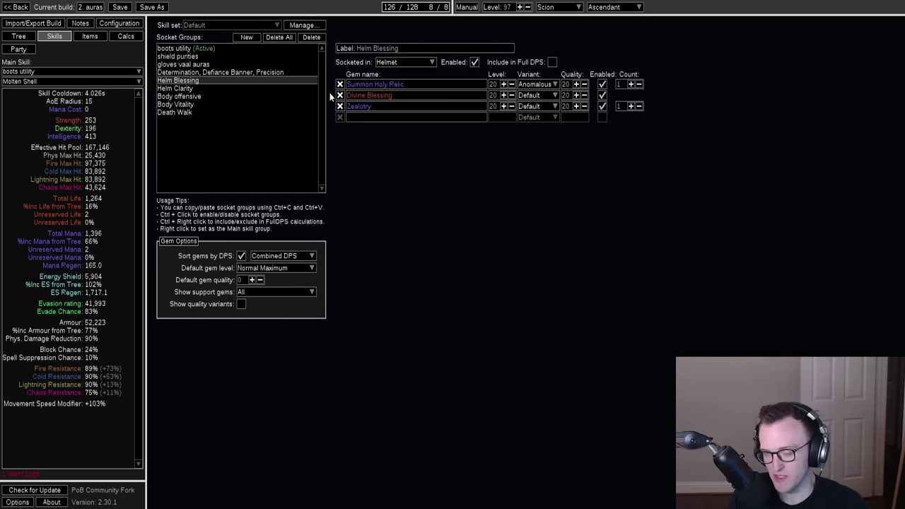
{"action": "mouse_move", "coordinate": [358, 86]}
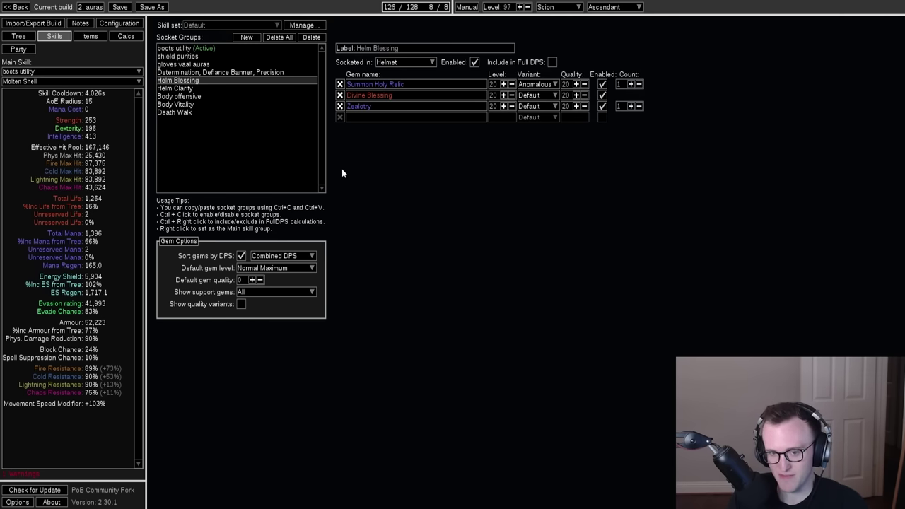
{"action": "key", "text": "alt+5"}
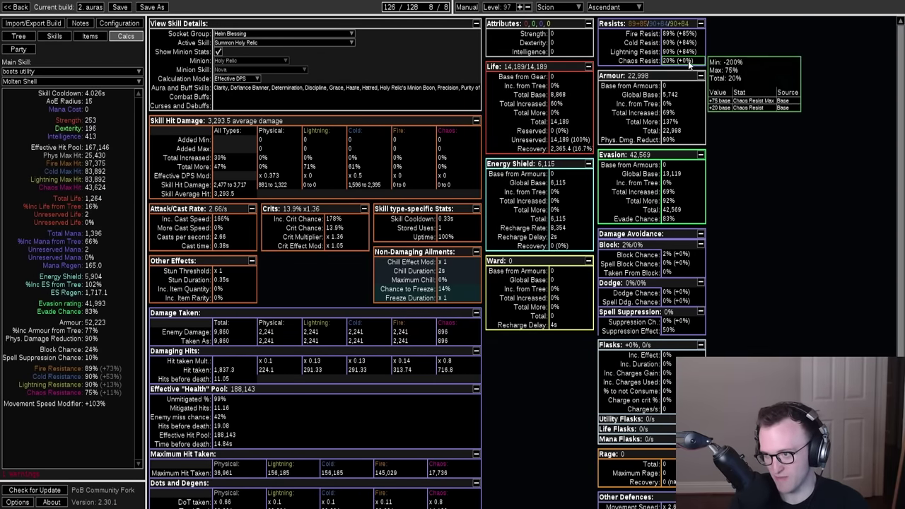
Check the Holy Relic minion's resistance and energy shield figures in the calculations, and save the auras build
{"action": "mouse_move", "coordinate": [678, 64]}
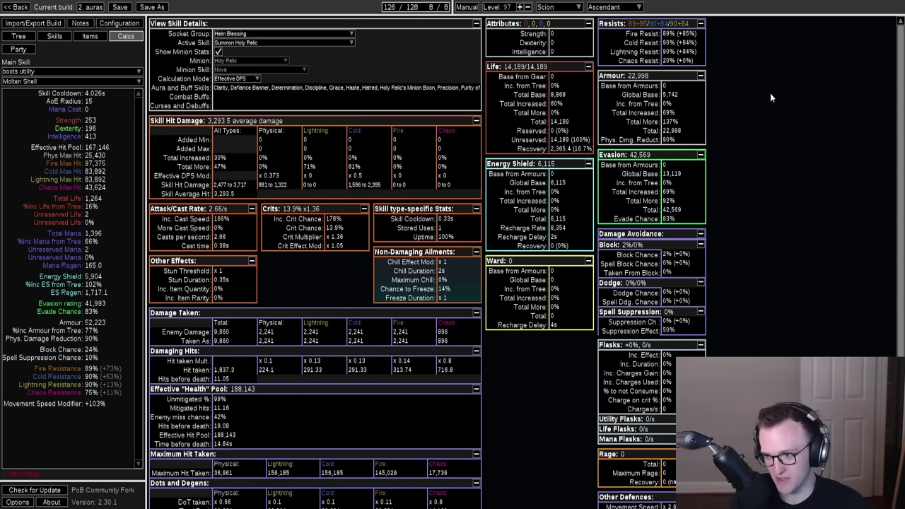
{"action": "mouse_move", "coordinate": [552, 187]}
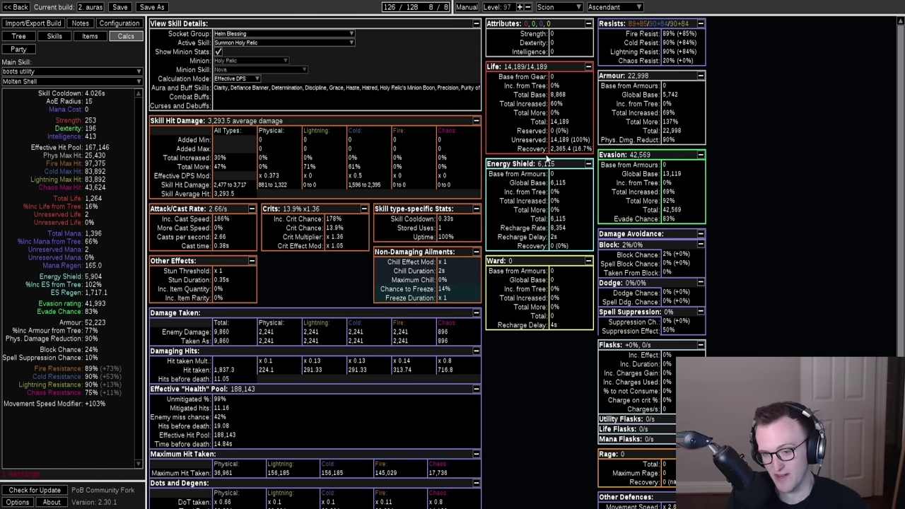
{"action": "key", "text": "ctrl+s"}
Inspect the auras build's equipped Mask of the Tribunal helmet, Bubonic Trail boots and The Jinxed Juju amulet
{"action": "key", "text": "ctrl+3"}
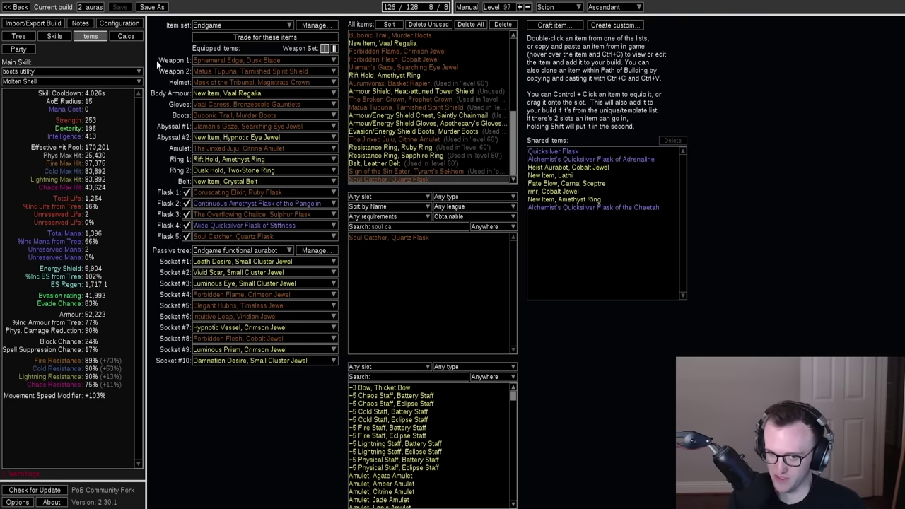
{"action": "mouse_move", "coordinate": [200, 85]}
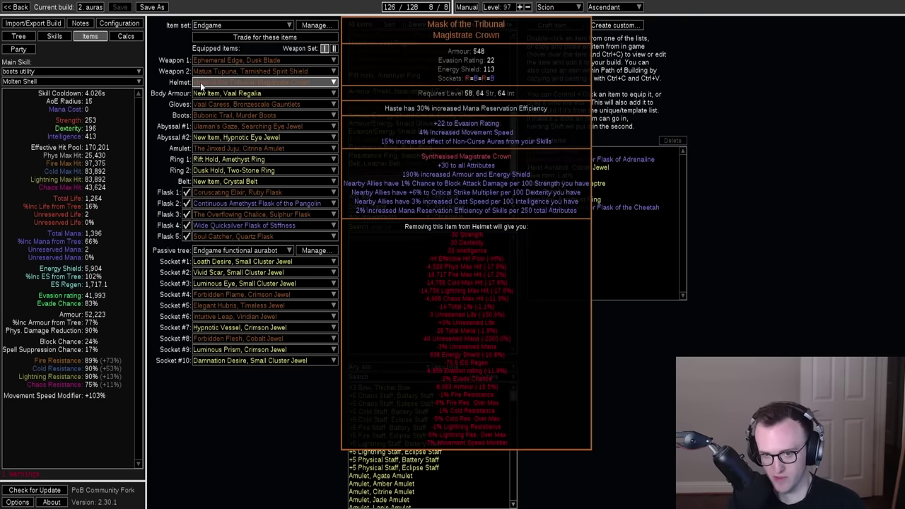
{"action": "mouse_move", "coordinate": [203, 116]}
{"action": "mouse_move", "coordinate": [204, 149]}
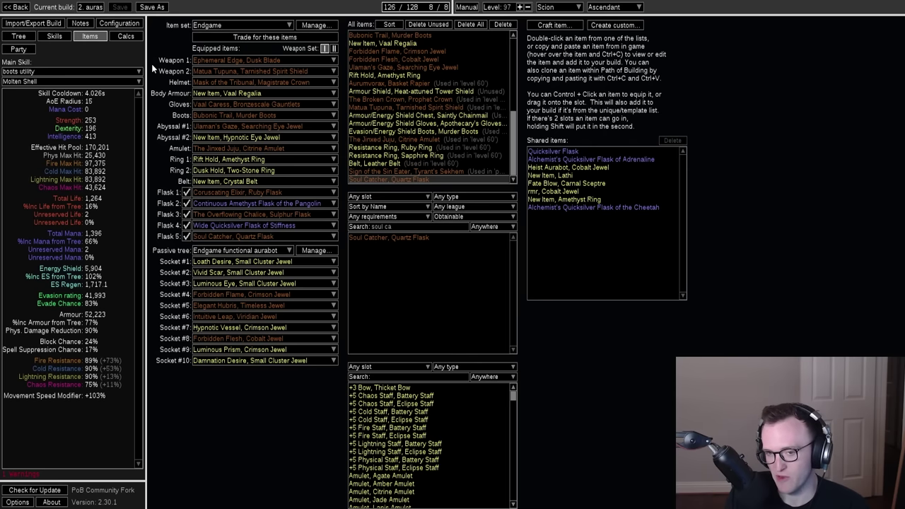
Review the socket group with Determination, Defiance Banner and Precision, and examine the upper part of the auras build's passive tree
{"action": "left_click", "coordinate": [55, 36]}
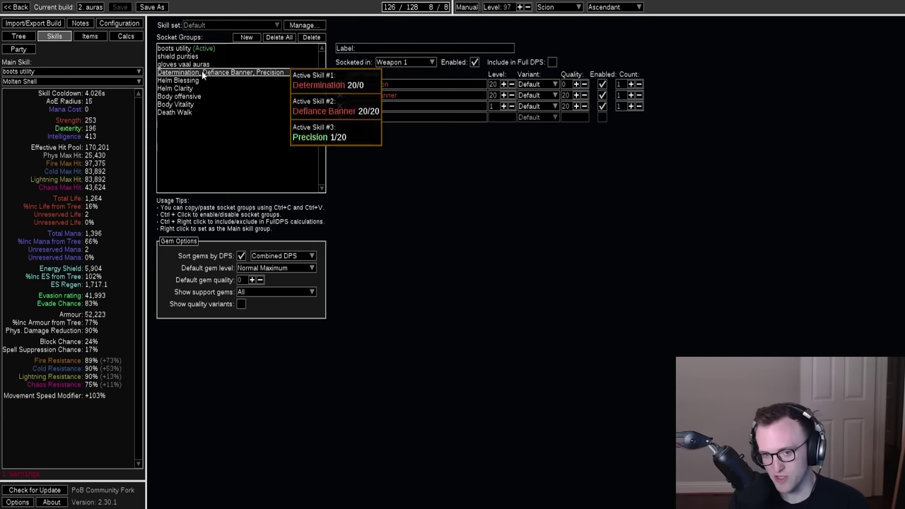
{"action": "left_click", "coordinate": [19, 36]}
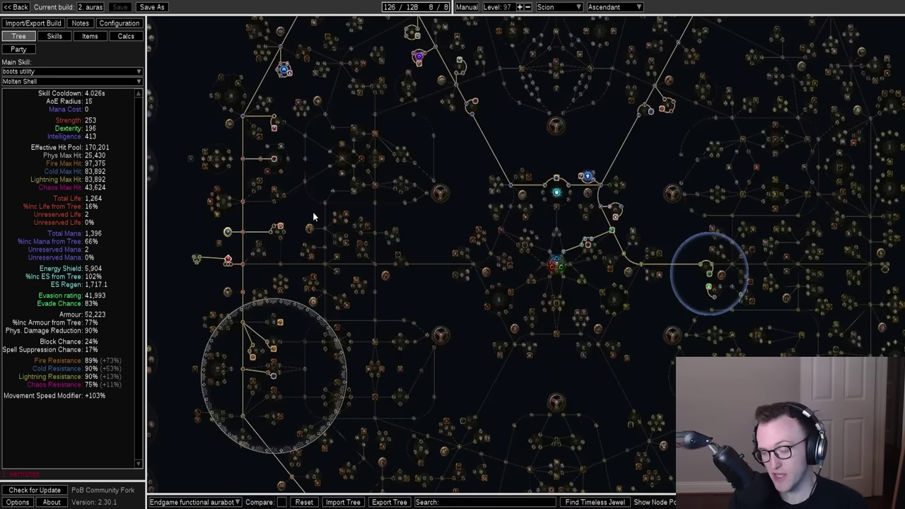
{"action": "left_click_drag", "start_coordinate": [312, 216], "coordinate": [285, 390]}
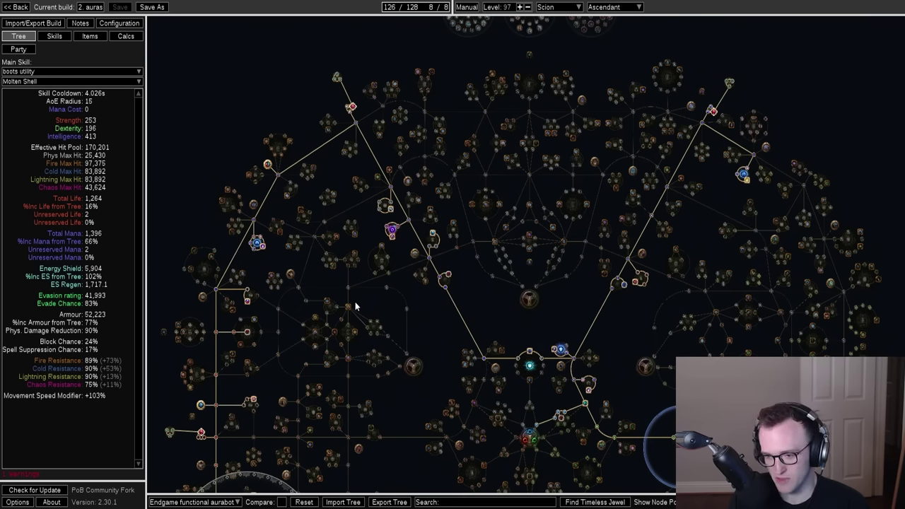
Inspect the auras build's Soul Catcher flask and Rift Hold Amethyst Ring, and look over its passive tree again
{"action": "key", "text": "ctrl+3"}
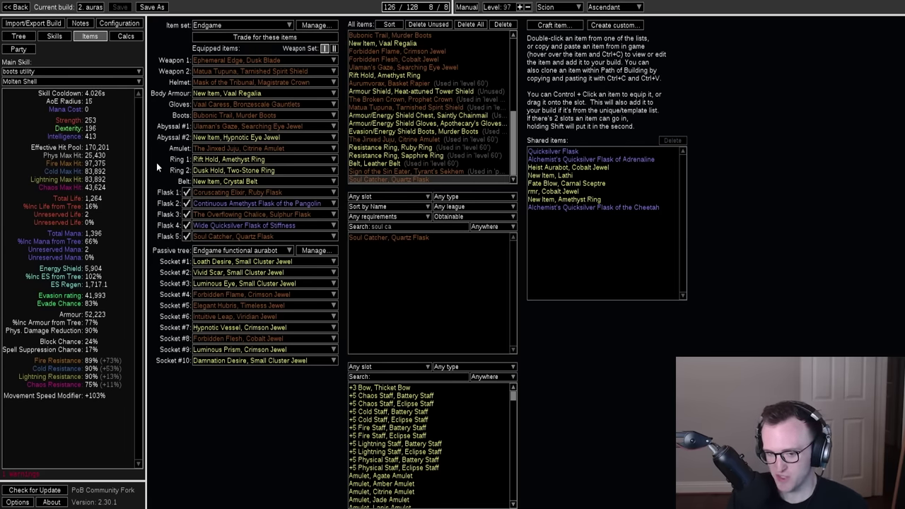
{"action": "mouse_move", "coordinate": [218, 237]}
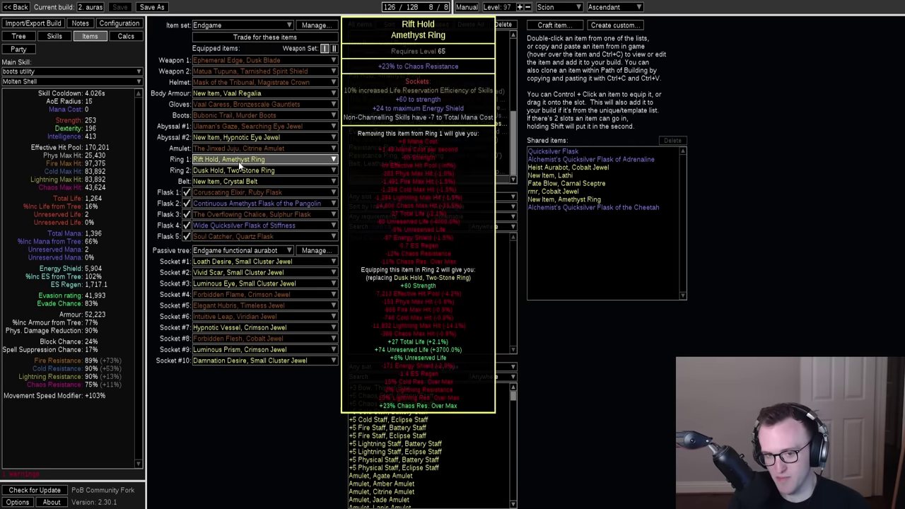
{"action": "mouse_move", "coordinate": [237, 159]}
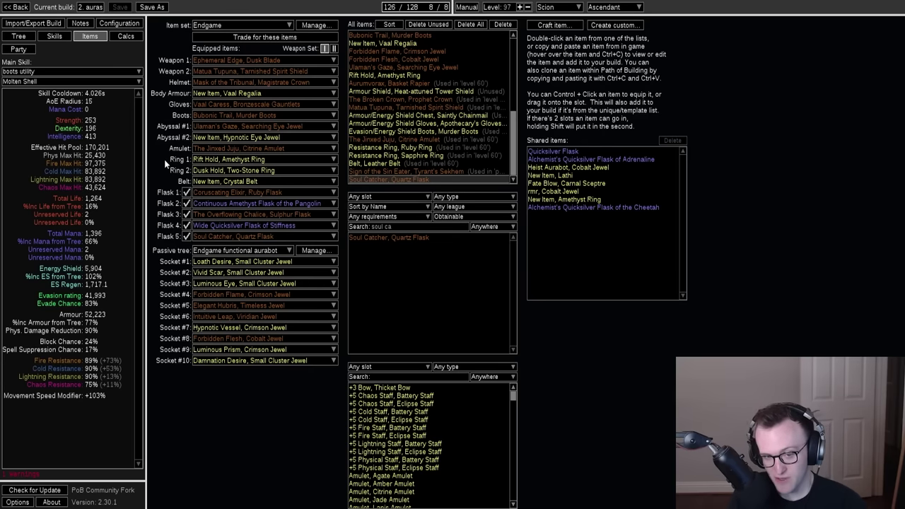
{"action": "key", "text": "ctrl+1"}
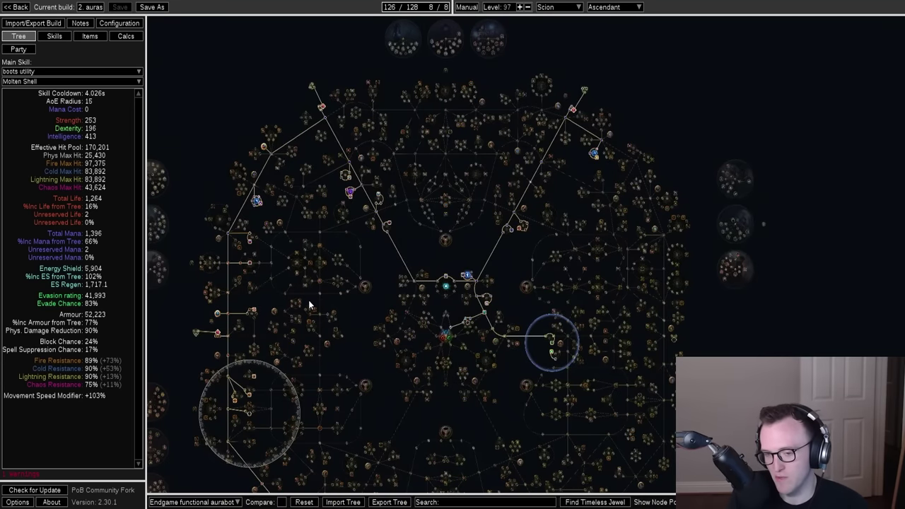
{"action": "left_click_drag", "start_coordinate": [308, 299], "coordinate": [348, 304]}
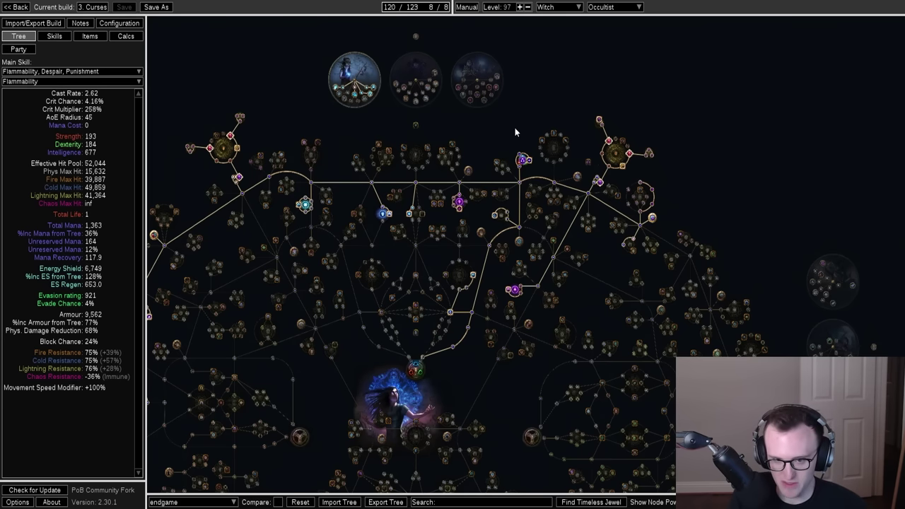
Examine the Curses build's passive tree, including the Doedre's Apathy and Curse Effect cluster jewel nodes
{"action": "left_click_drag", "start_coordinate": [514, 132], "coordinate": [453, 237]}
{"action": "scroll", "coordinate": [453, 237], "scroll_direction": "up", "scroll_amount": 5}
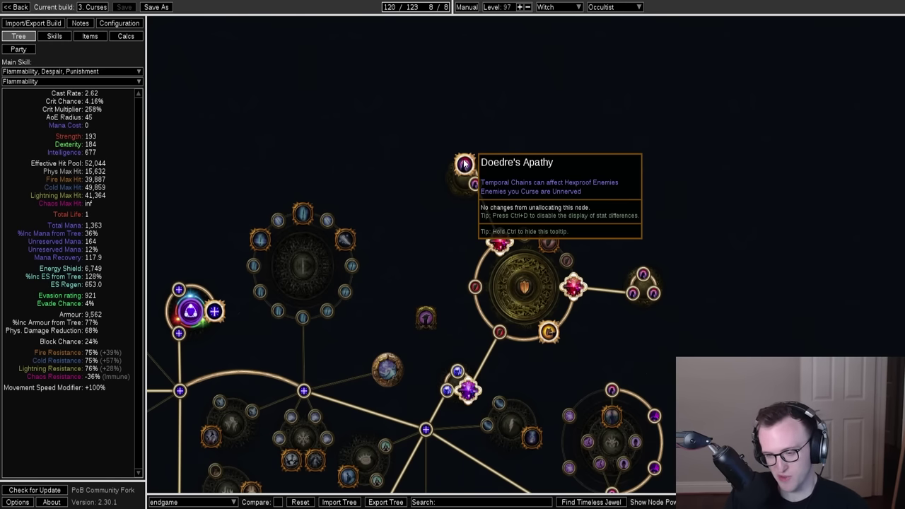
{"action": "scroll", "coordinate": [463, 164], "scroll_direction": "down", "scroll_amount": 1}
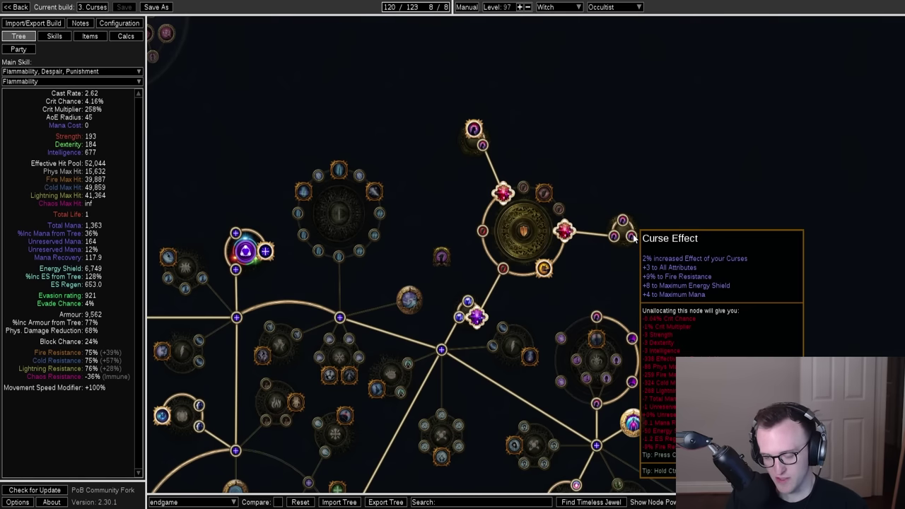
{"action": "left_click_drag", "start_coordinate": [455, 196], "coordinate": [492, 151]}
{"action": "scroll", "coordinate": [491, 150], "scroll_direction": "down", "scroll_amount": 4}
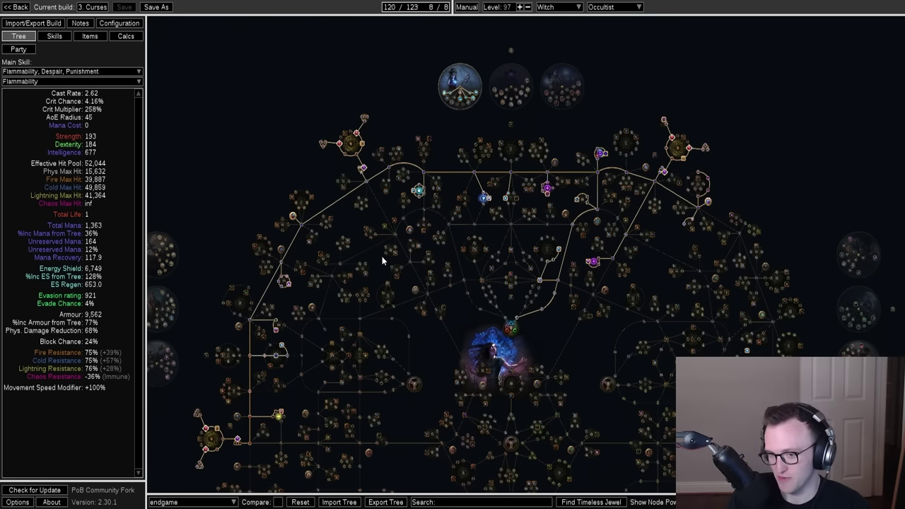
{"action": "left_click_drag", "start_coordinate": [364, 216], "coordinate": [311, 220]}
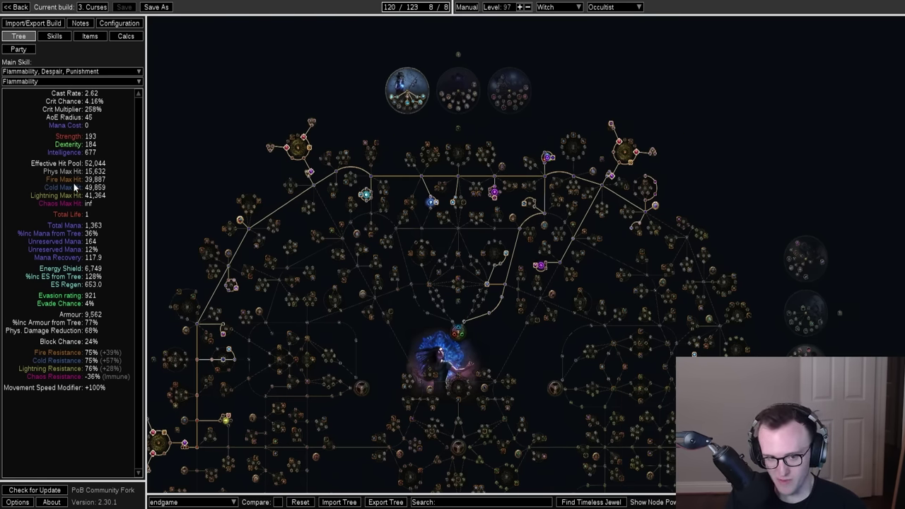
Inspect the Curses build's equipped Anathema ring and Vixen's Entrapment gloves
{"action": "left_click", "coordinate": [90, 36]}
{"action": "mouse_move", "coordinate": [206, 142]}
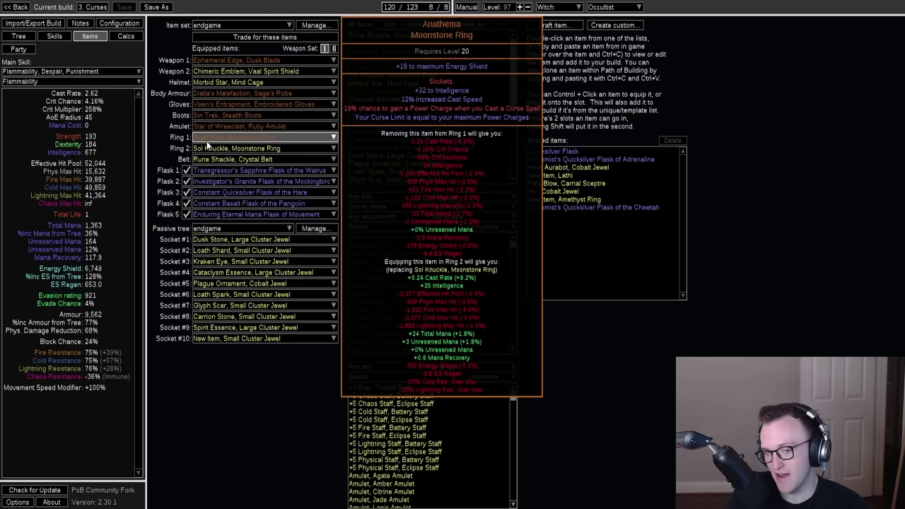
{"action": "mouse_move", "coordinate": [201, 106]}
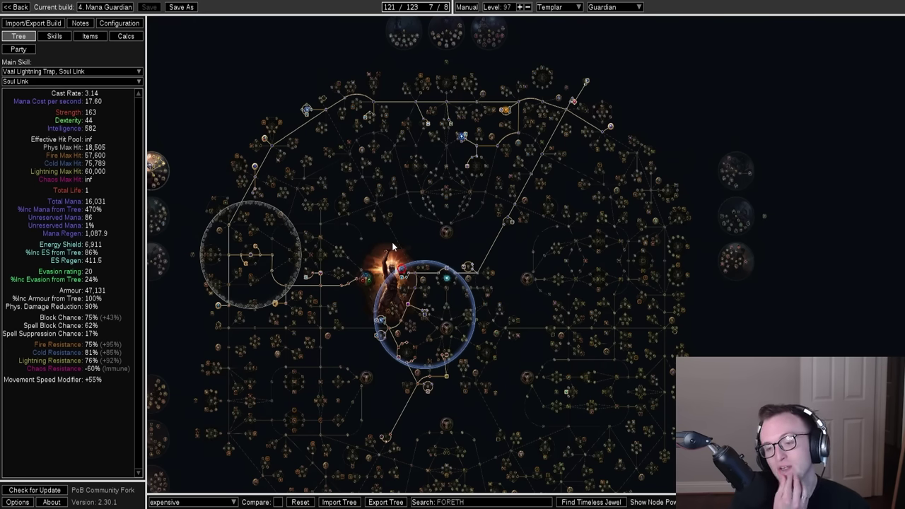
Examine the central part of the Mana Guardian build's passive tree and read the Conduit notable
{"action": "scroll", "coordinate": [392, 242], "scroll_direction": "up", "scroll_amount": 2}
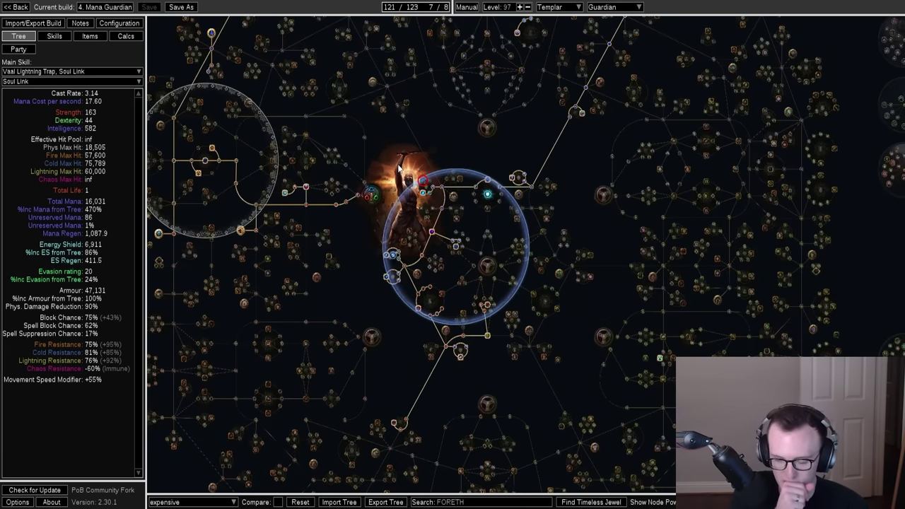
{"action": "scroll", "coordinate": [537, 230], "scroll_direction": "up", "scroll_amount": 3}
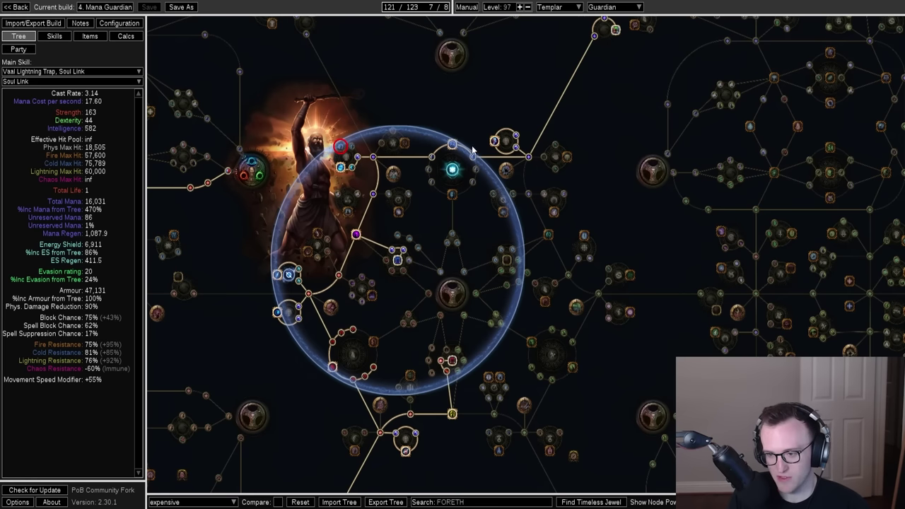
{"action": "mouse_move", "coordinate": [582, 311]}
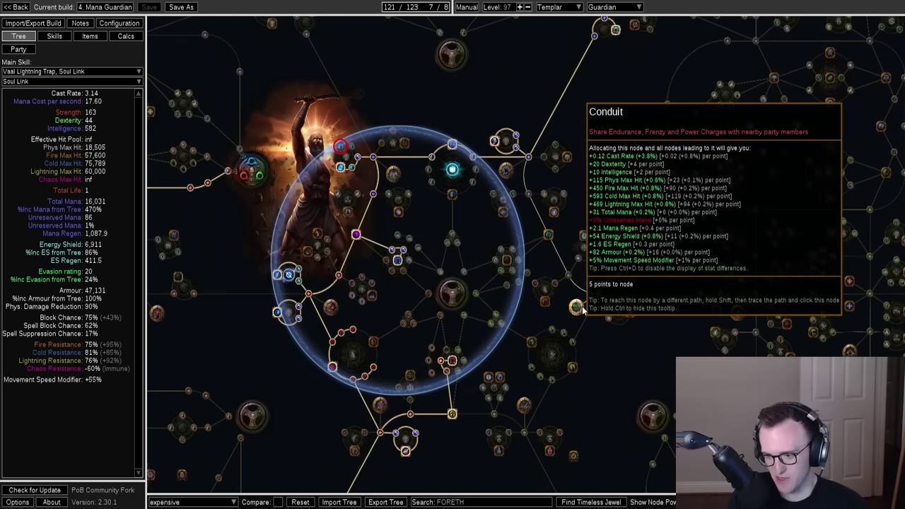
{"action": "left_click_drag", "start_coordinate": [584, 318], "coordinate": [570, 321]}
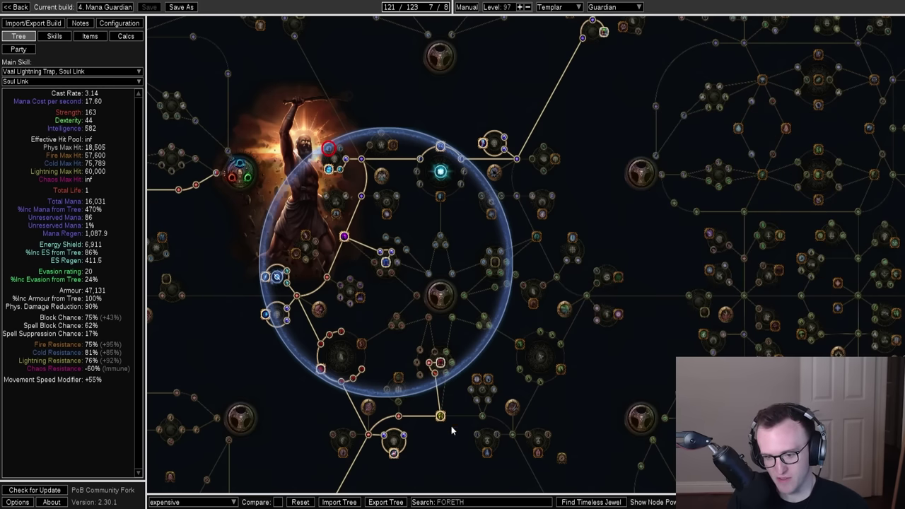
Read the Link Mastery effect at the small cluster jewel in the Mana Guardian's passive tree
{"action": "scroll", "coordinate": [454, 432], "scroll_direction": "down", "scroll_amount": 3}
{"action": "scroll", "coordinate": [457, 235], "scroll_direction": "up", "scroll_amount": 3}
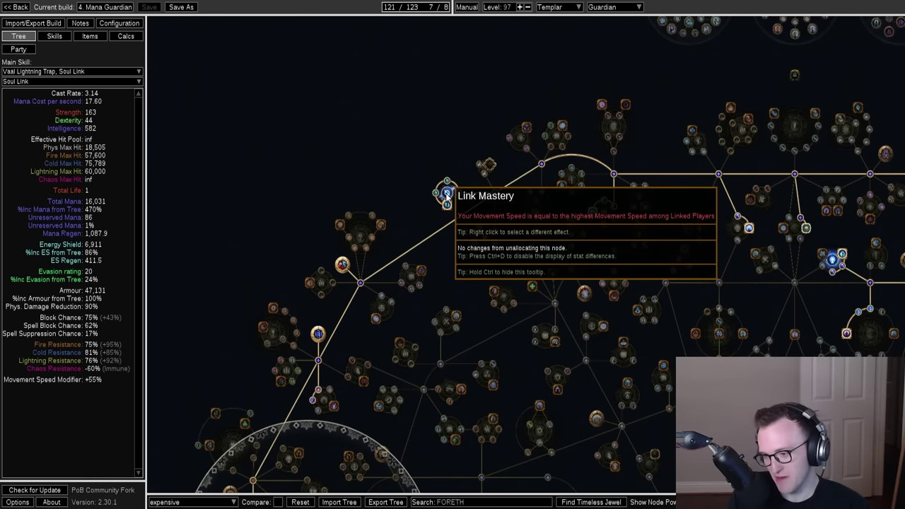
{"action": "left_click_drag", "start_coordinate": [447, 194], "coordinate": [455, 168]}
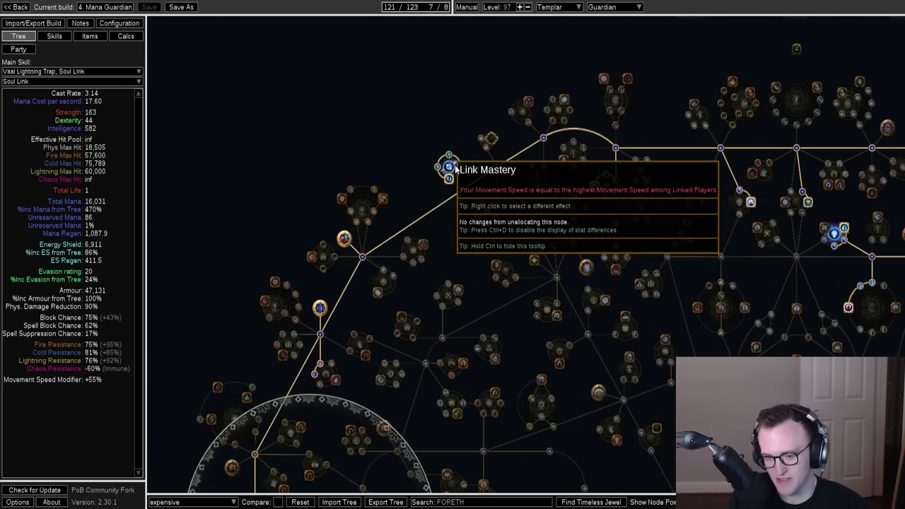
View the Mana Guardian build's equipped items and inspect Radiant Crusade in the Guardian ascendancy circle
{"action": "key", "text": "ctrl+3"}
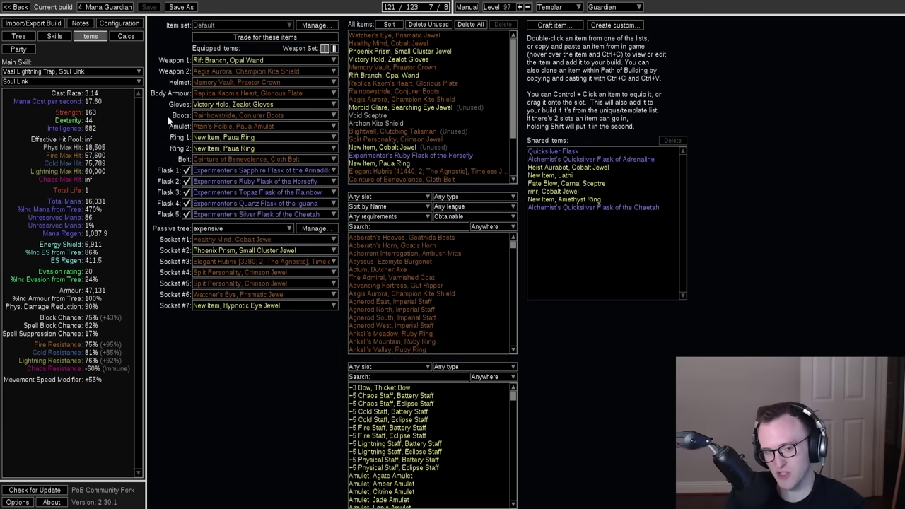
{"action": "left_click", "coordinate": [18, 37]}
{"action": "scroll", "coordinate": [523, 64], "scroll_direction": "up", "scroll_amount": 6}
{"action": "left_click_drag", "start_coordinate": [408, 119], "coordinate": [446, 185]}
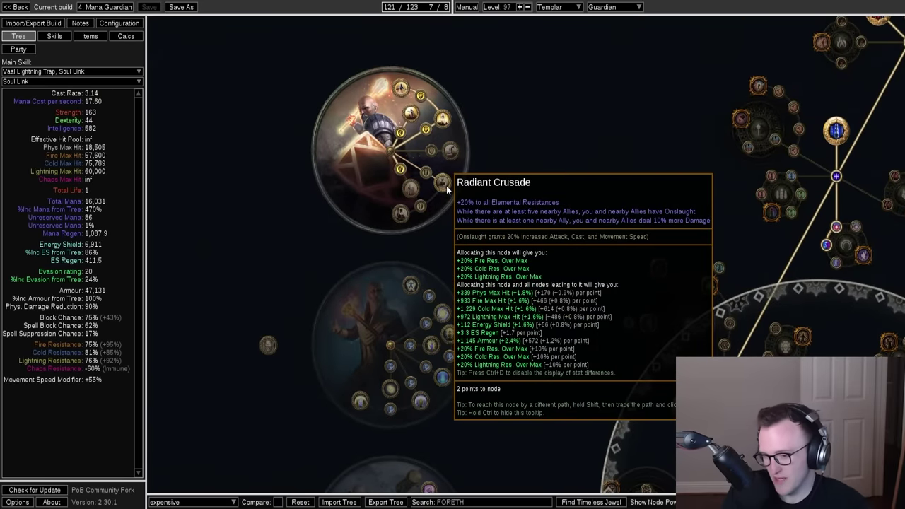
Inspect the Mana Guardian's Silver, Sapphire and Ruby flasks and its Atziri's Foible amulet, keeping that amulet equipped
{"action": "left_click", "coordinate": [83, 40]}
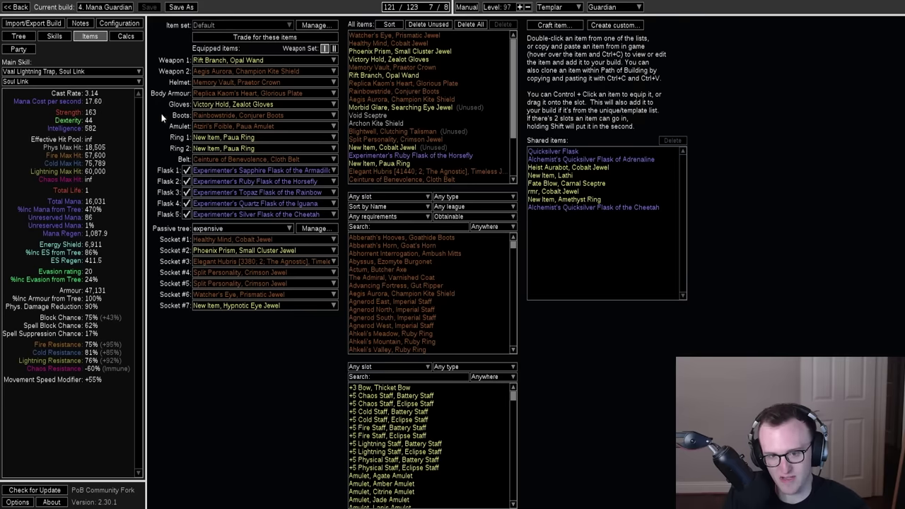
{"action": "mouse_move", "coordinate": [251, 217]}
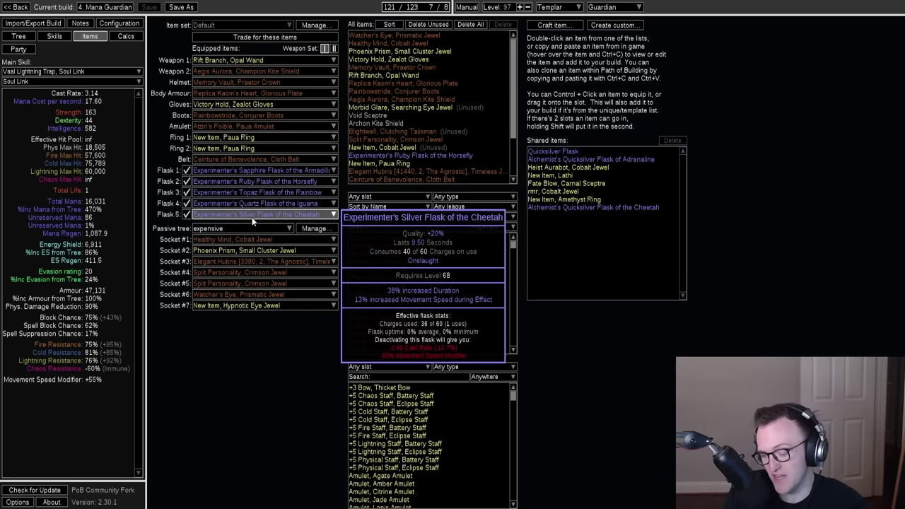
{"action": "mouse_move", "coordinate": [232, 173]}
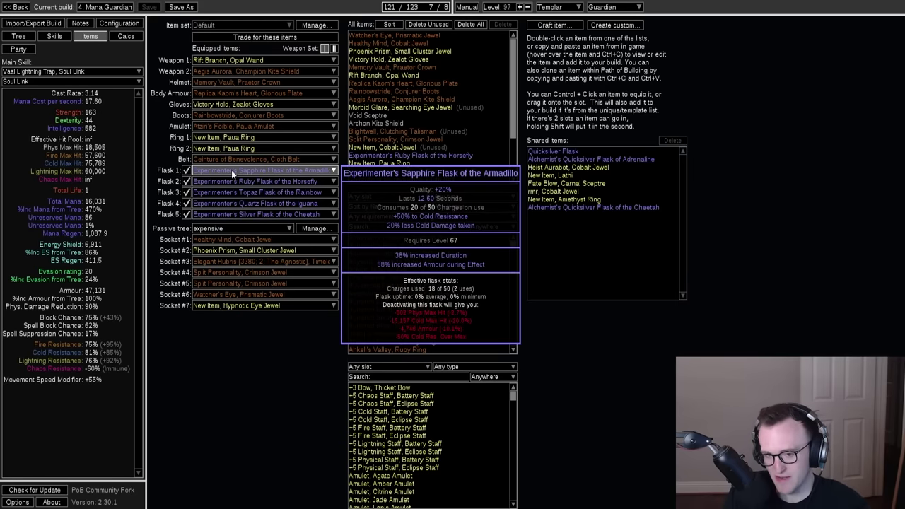
{"action": "mouse_move", "coordinate": [260, 180]}
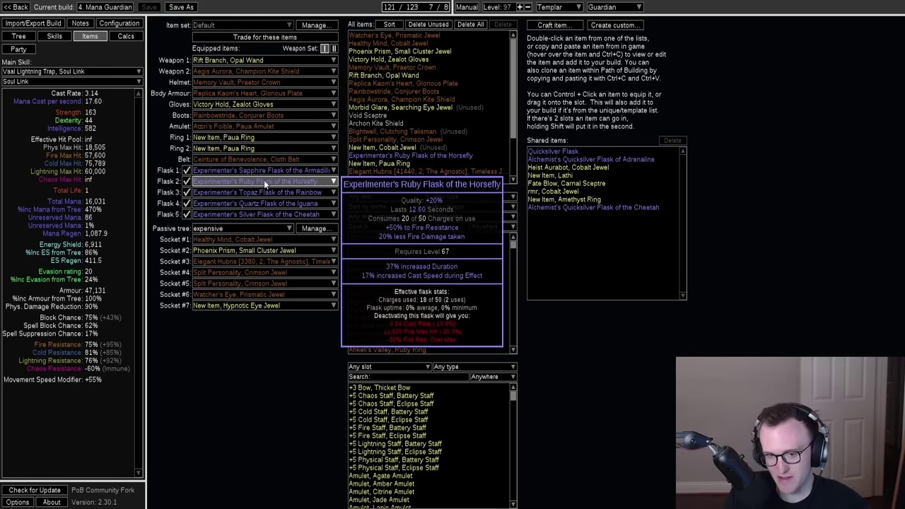
{"action": "left_click", "coordinate": [201, 125]}
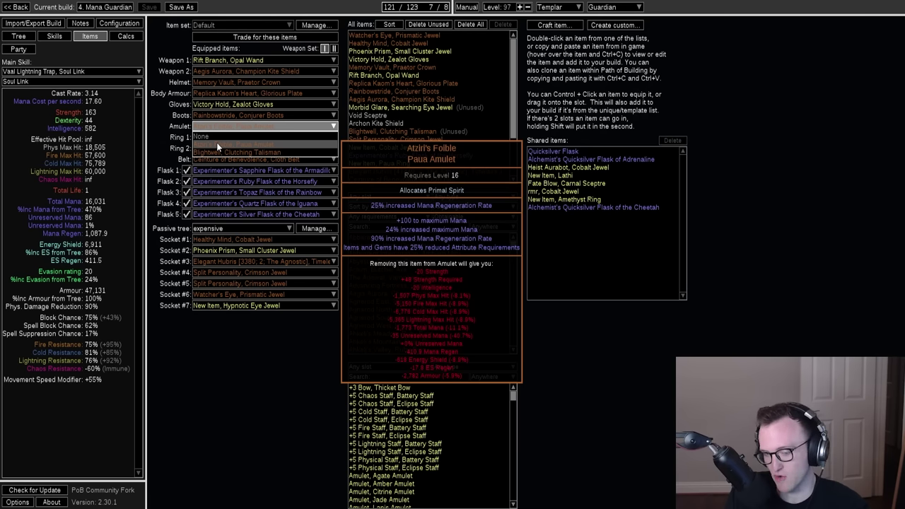
{"action": "left_click", "coordinate": [217, 142]}
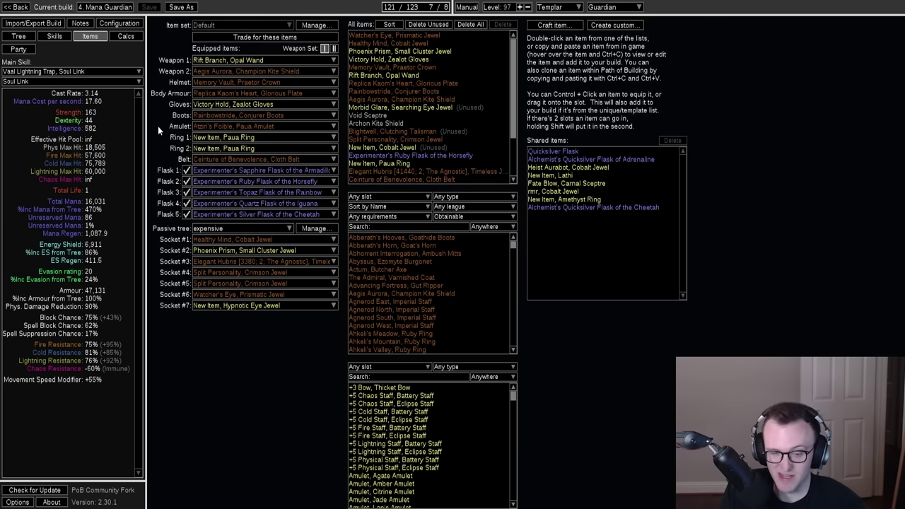
Inspect the Pooled Resources notable inside the timeless jewel's radius on the Mana Guardian's passive tree
{"action": "key", "text": "ctrl+1"}
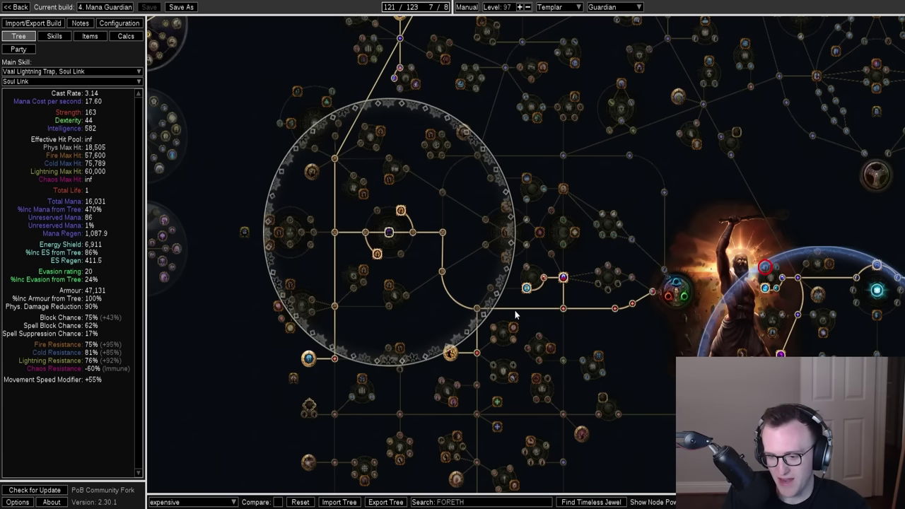
{"action": "left_click", "coordinate": [388, 235]}
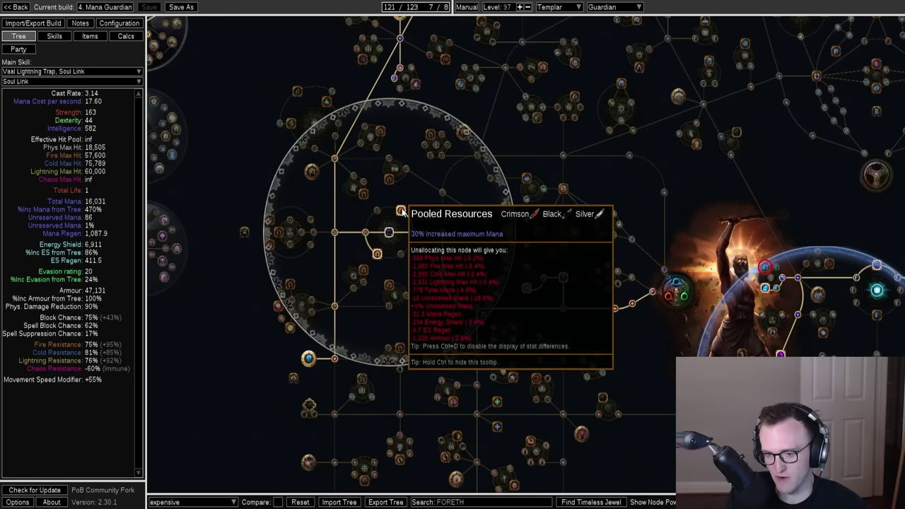
Inspect the City Walls notable inside the timeless jewel's radius, and check the Mana Guardian's wider passive tree and socket groups
{"action": "left_click_drag", "start_coordinate": [377, 167], "coordinate": [380, 142]}
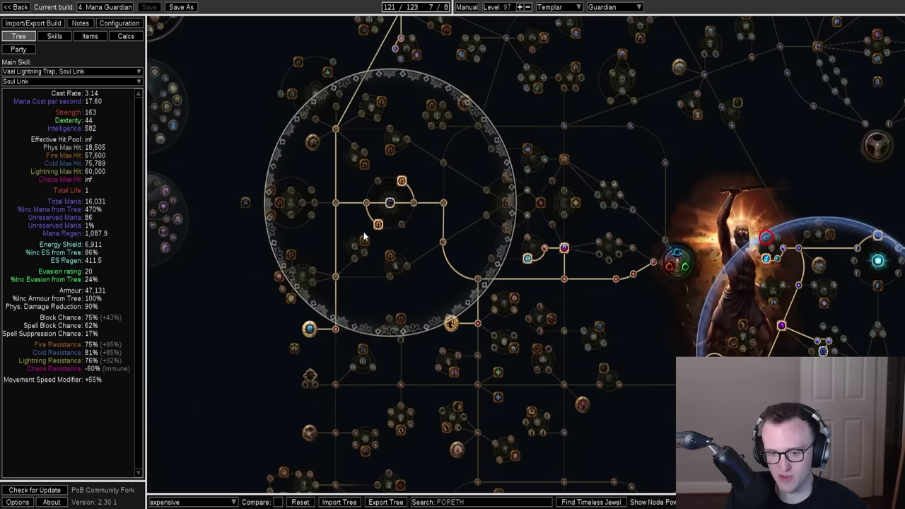
{"action": "scroll", "coordinate": [375, 236], "scroll_direction": "up", "scroll_amount": 3}
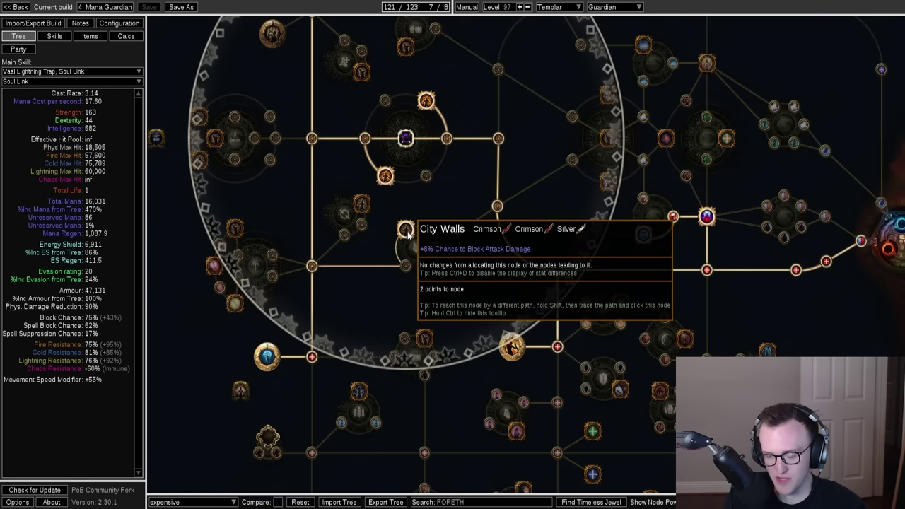
{"action": "scroll", "coordinate": [424, 255], "scroll_direction": "down", "scroll_amount": 5}
{"action": "left_click_drag", "start_coordinate": [422, 220], "coordinate": [434, 285]}
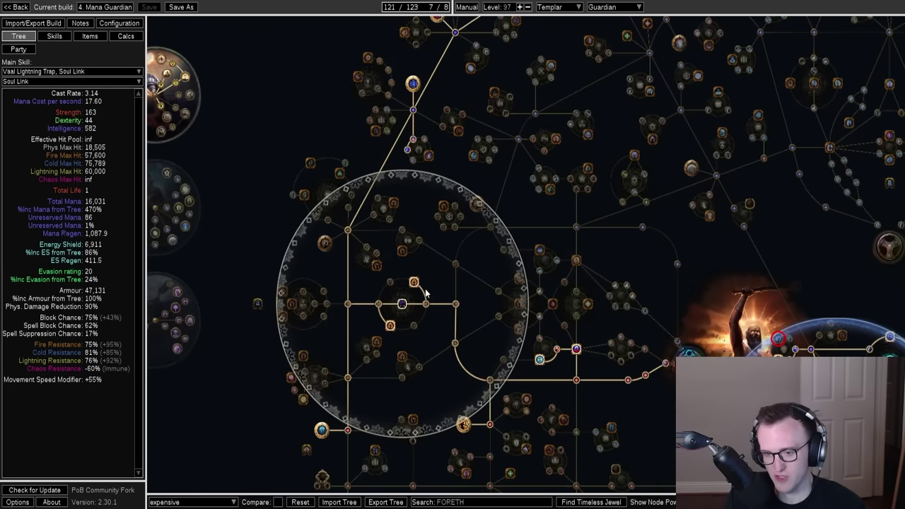
{"action": "scroll", "coordinate": [444, 261], "scroll_direction": "down", "scroll_amount": 3}
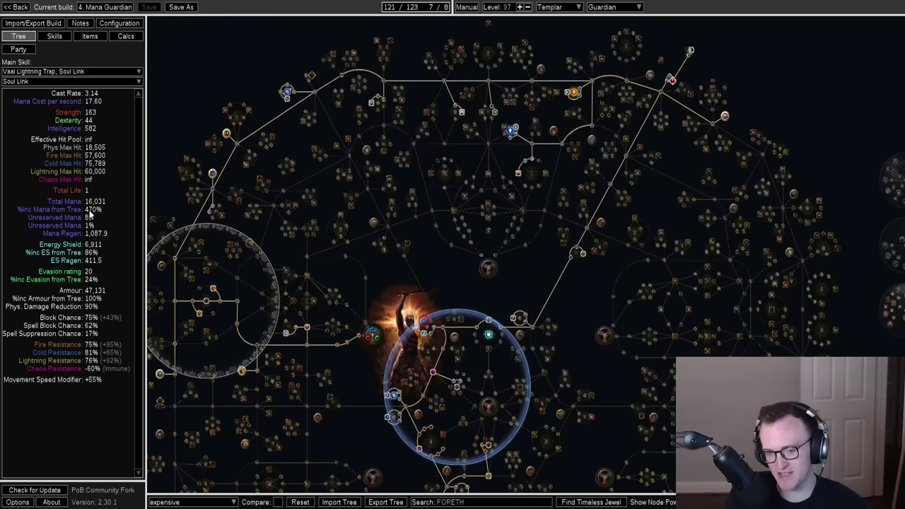
{"action": "left_click_drag", "start_coordinate": [387, 286], "coordinate": [376, 281]}
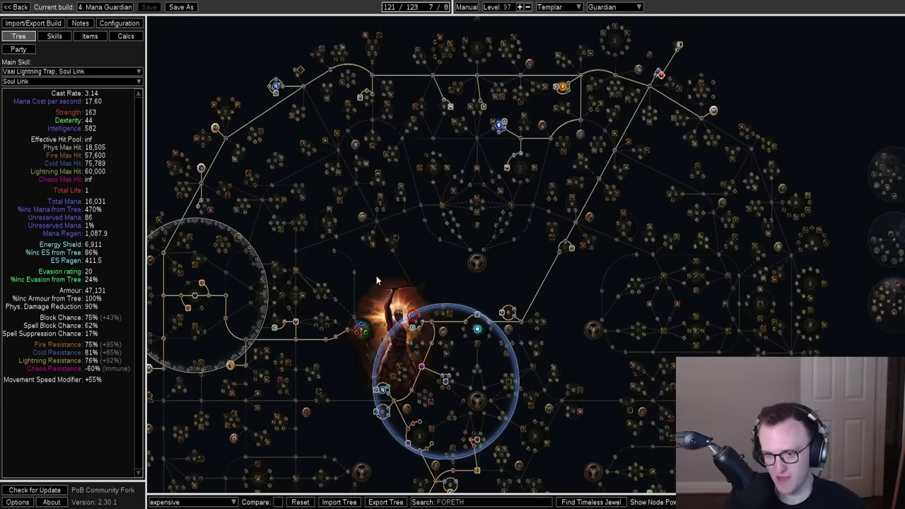
{"action": "left_click", "coordinate": [60, 38]}
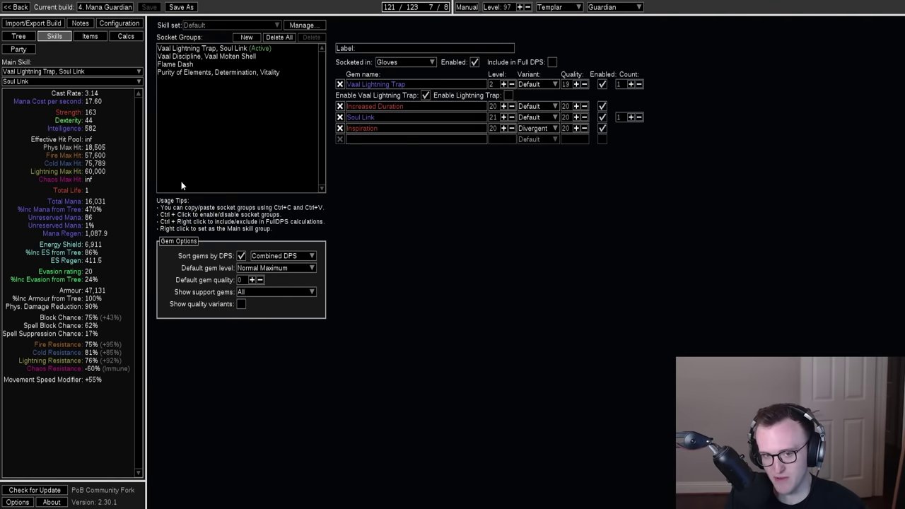
{"action": "left_click", "coordinate": [19, 36]}
Close the Mana Guardian build and open the 5. Culler build from the 3.22 folder
{"action": "key", "text": "Escape"}
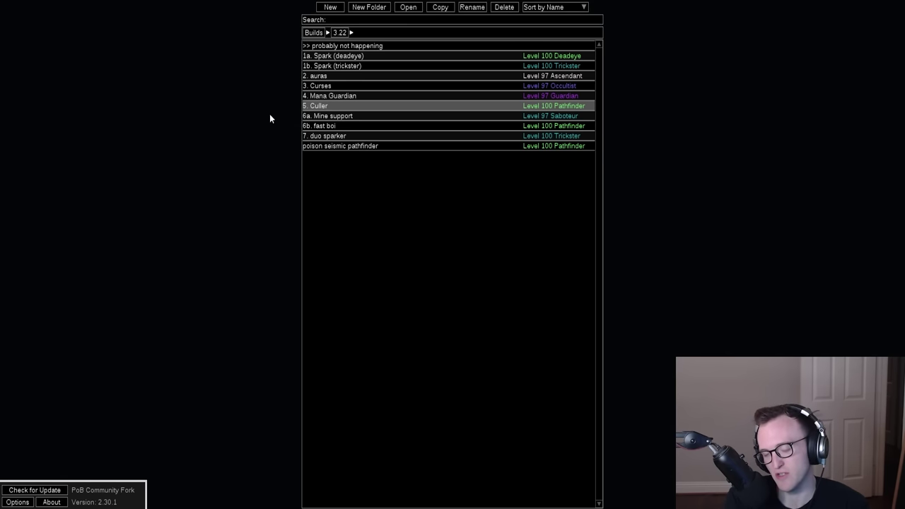
{"action": "left_click", "coordinate": [327, 106]}
{"action": "double_click", "coordinate": [327, 106]}
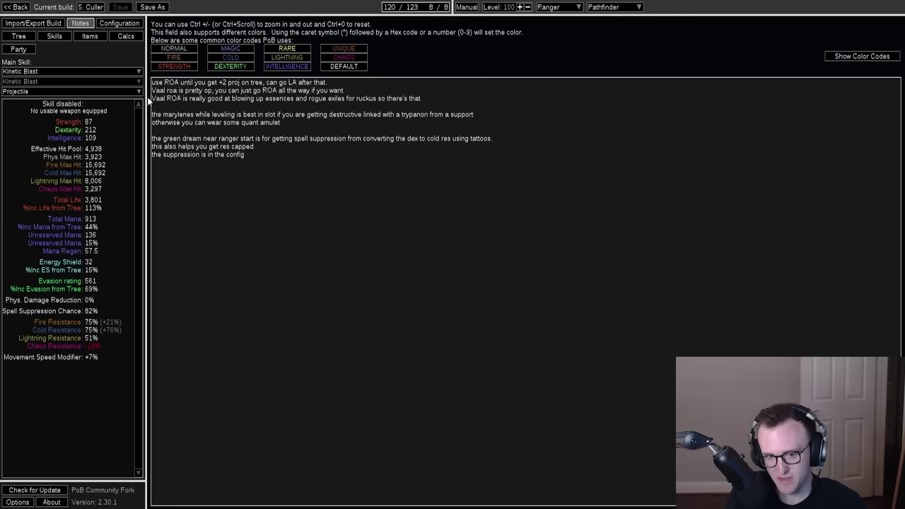
Look over the Culler's green nightmare passive tree around the Ranger start and the two large jewel radii
{"action": "scroll", "coordinate": [401, 252], "scroll_direction": "down", "scroll_amount": 4}
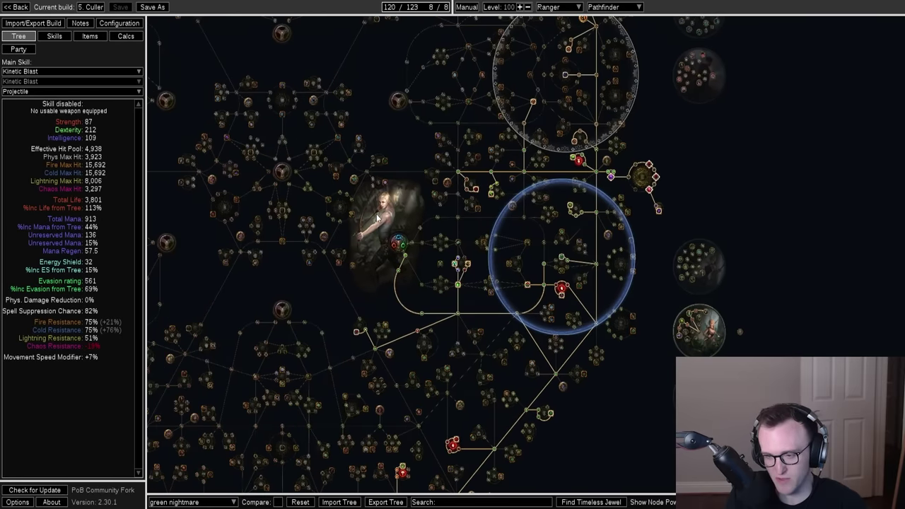
{"action": "scroll", "coordinate": [378, 219], "scroll_direction": "down", "scroll_amount": 1}
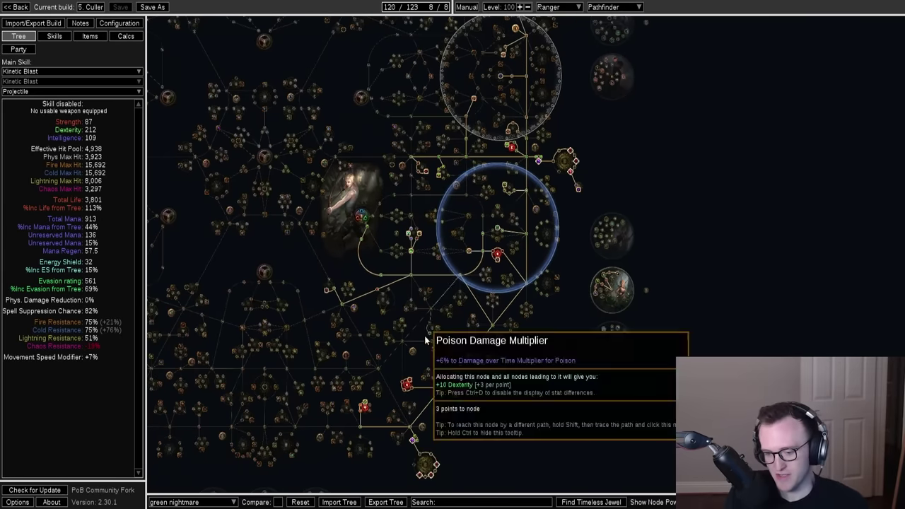
{"action": "scroll", "coordinate": [418, 340], "scroll_direction": "up", "scroll_amount": 2}
{"action": "left_click_drag", "start_coordinate": [537, 173], "coordinate": [482, 273]}
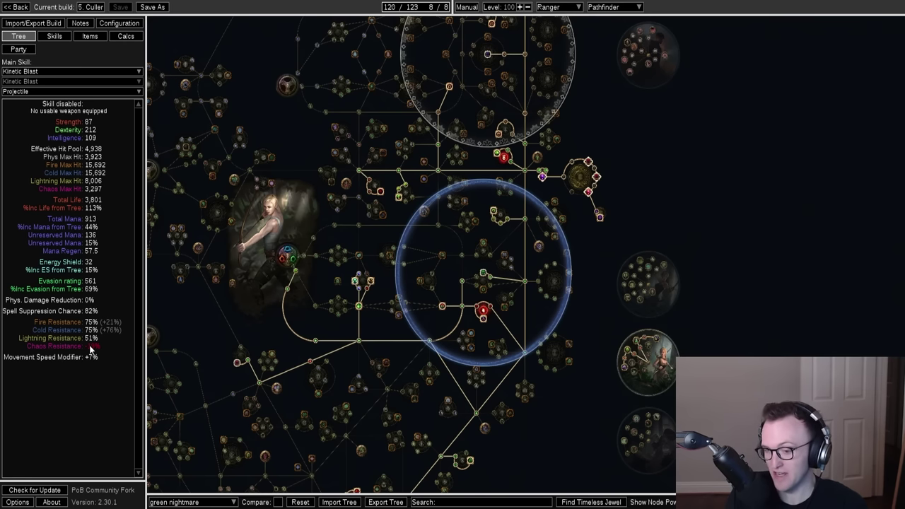
{"action": "scroll", "coordinate": [307, 340], "scroll_direction": "down", "scroll_amount": 1}
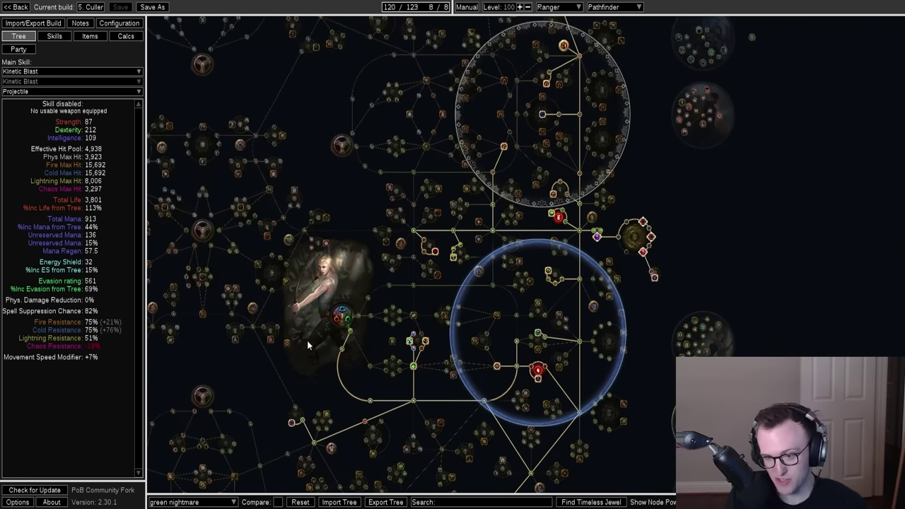
{"action": "scroll", "coordinate": [470, 283], "scroll_direction": "up", "scroll_amount": 1}
{"action": "mouse_move", "coordinate": [508, 270]}
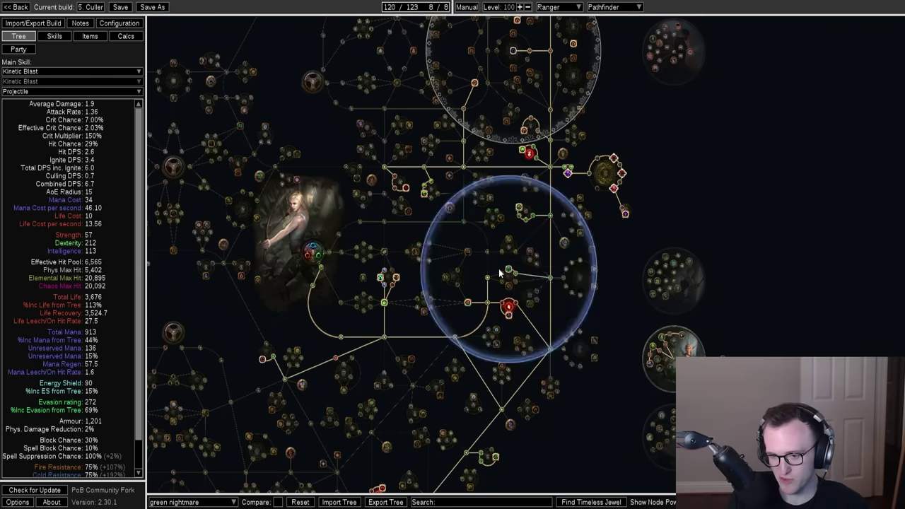
Read the Excess Sustenance notable northeast of the Ranger start on the Culler's passive tree
{"action": "left_click_drag", "start_coordinate": [263, 301], "coordinate": [354, 317]}
{"action": "scroll", "coordinate": [356, 258], "scroll_direction": "up", "scroll_amount": 2}
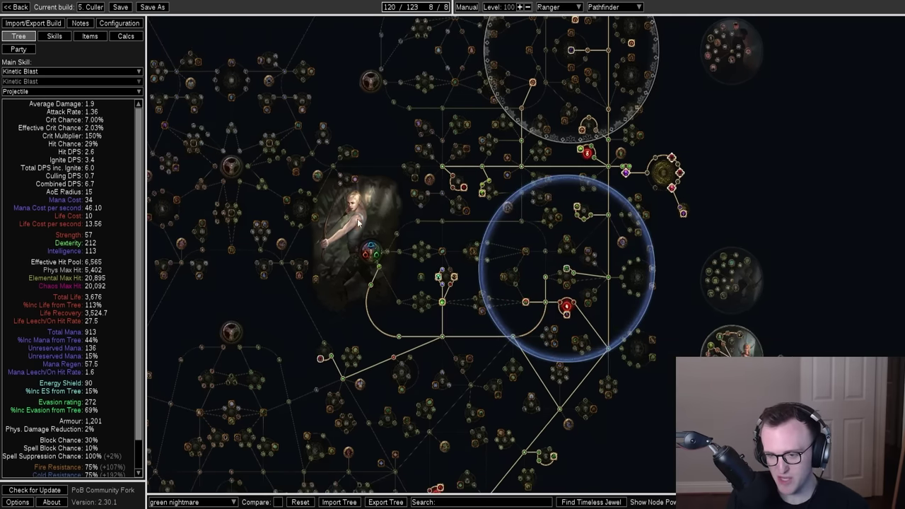
{"action": "scroll", "coordinate": [424, 236], "scroll_direction": "up", "scroll_amount": 1}
{"action": "scroll", "coordinate": [464, 222], "scroll_direction": "up", "scroll_amount": 1}
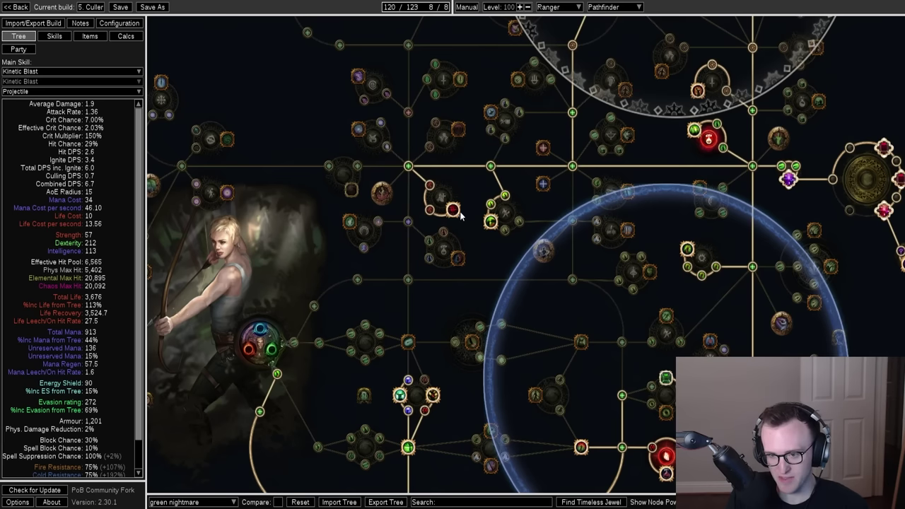
{"action": "scroll", "coordinate": [446, 266], "scroll_direction": "down", "scroll_amount": 3}
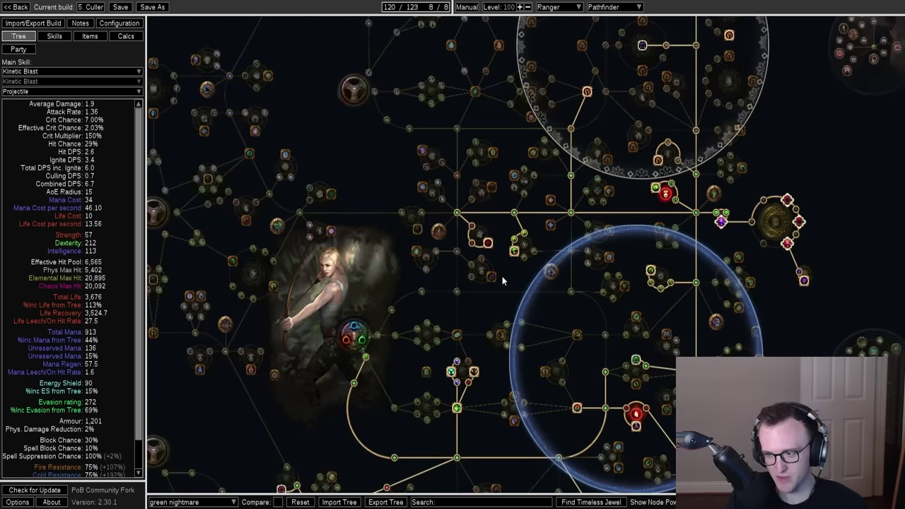
{"action": "left_click_drag", "start_coordinate": [501, 281], "coordinate": [485, 269]}
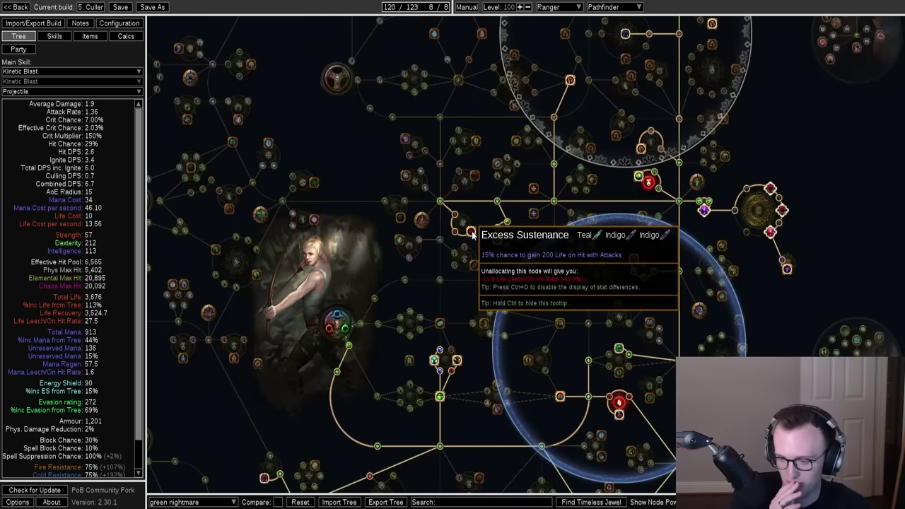
{"action": "left_click_drag", "start_coordinate": [472, 236], "coordinate": [469, 216]}
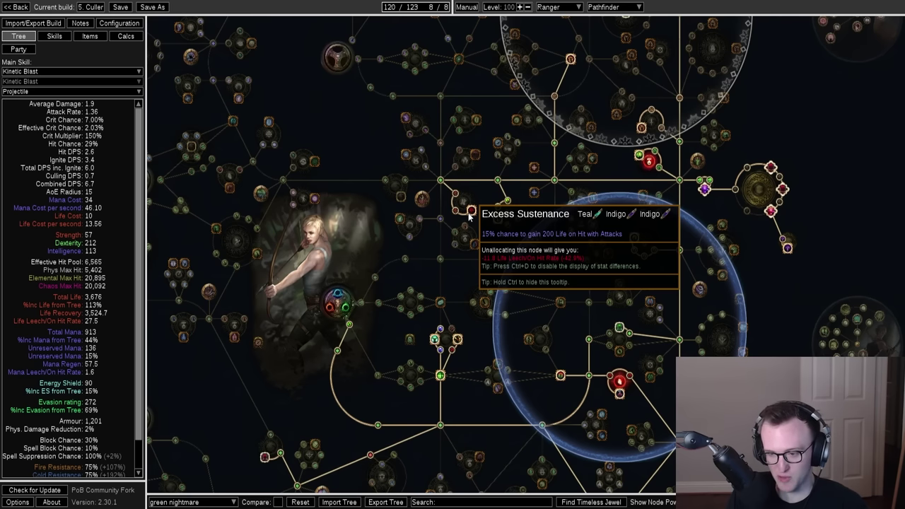
Read the Master Surgeon notable in the Culler's Pathfinder ascendancy circle
{"action": "left_click_drag", "start_coordinate": [469, 216], "coordinate": [245, 91]}
{"action": "scroll", "coordinate": [573, 345], "scroll_direction": "up", "scroll_amount": 2}
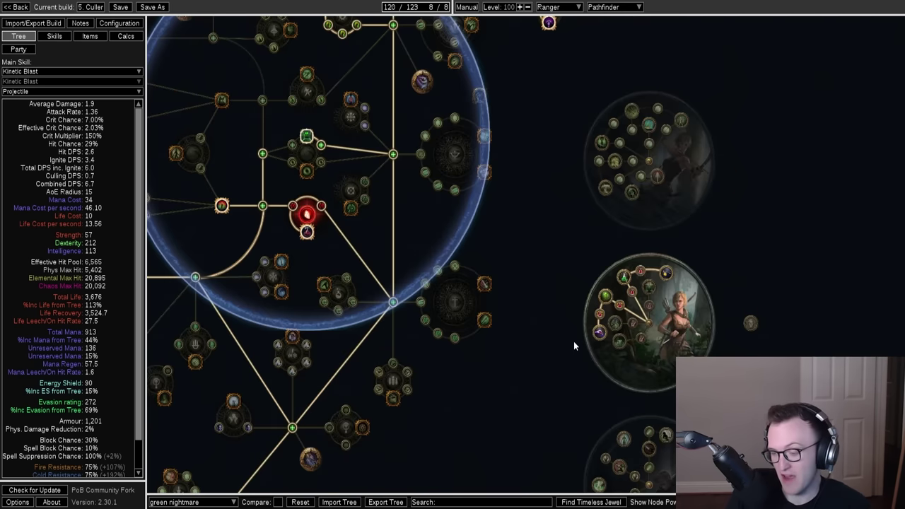
{"action": "left_click_drag", "start_coordinate": [573, 340], "coordinate": [565, 316]}
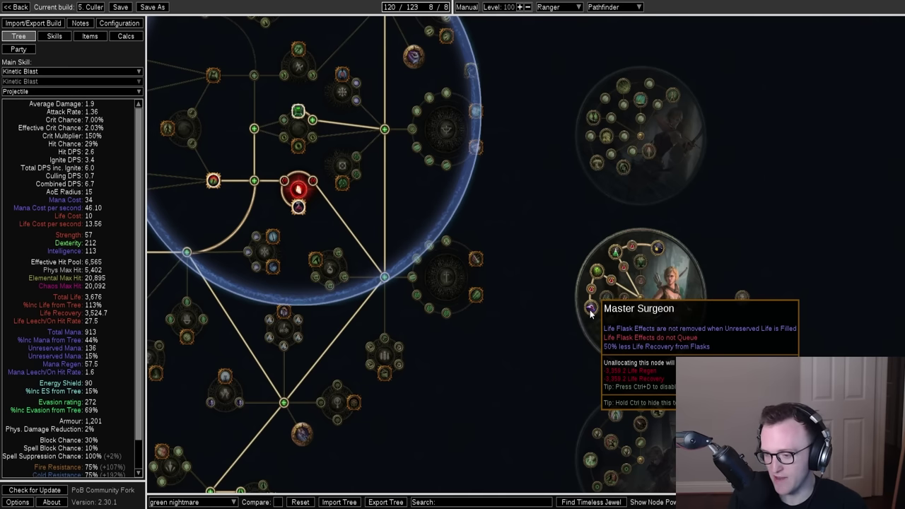
{"action": "left_click_drag", "start_coordinate": [590, 313], "coordinate": [441, 247]}
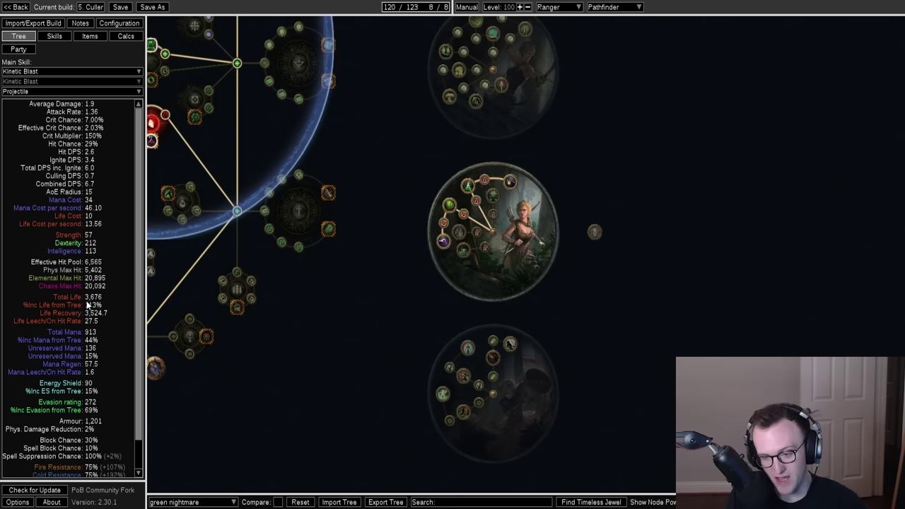
{"action": "mouse_move", "coordinate": [443, 242]}
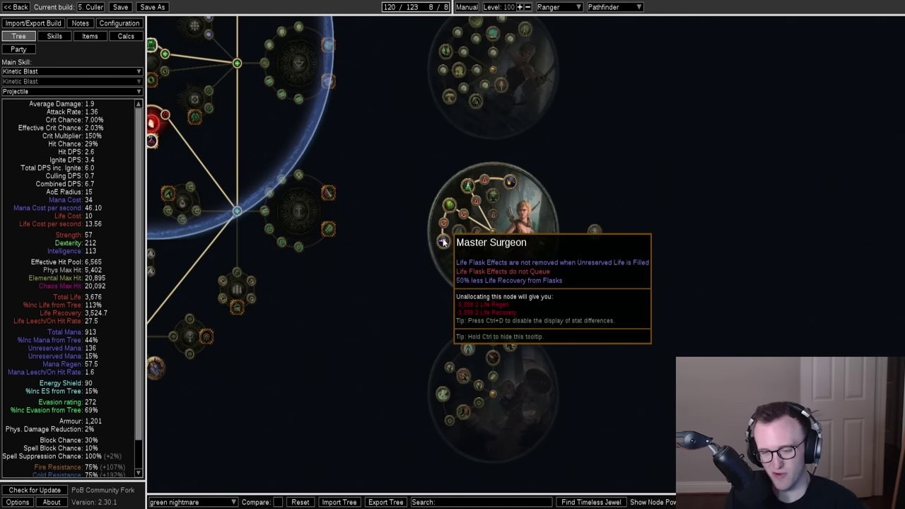
Inspect the Antivenom notable on the Culler's eastern cluster jewel and the Axe Mastery effect in the lower part of the tree
{"action": "scroll", "coordinate": [443, 242], "scroll_direction": "down", "scroll_amount": 5}
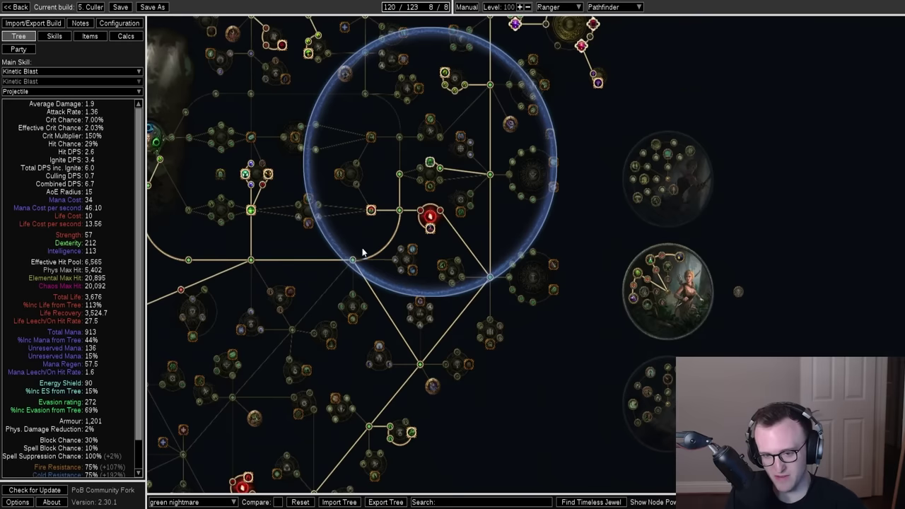
{"action": "left_click_drag", "start_coordinate": [436, 316], "coordinate": [478, 304]}
{"action": "scroll", "coordinate": [495, 269], "scroll_direction": "up", "scroll_amount": 3}
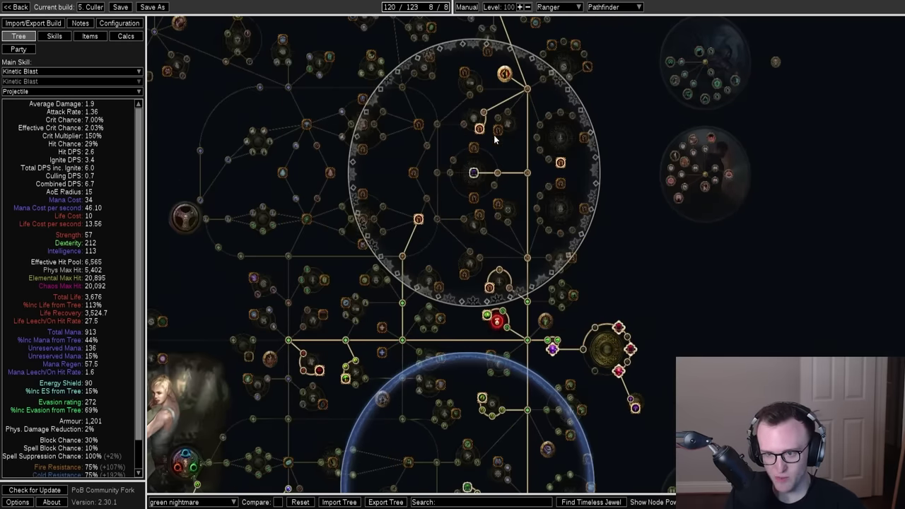
{"action": "left_click_drag", "start_coordinate": [507, 160], "coordinate": [424, 51]}
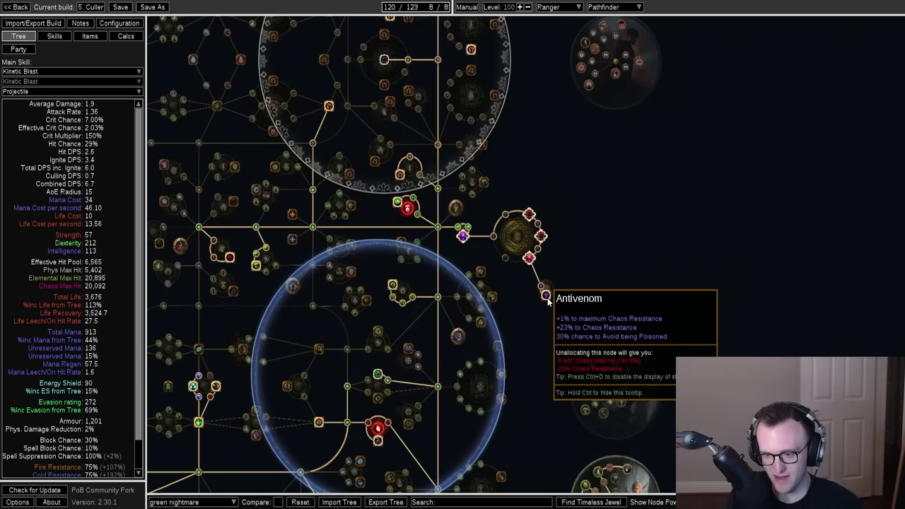
{"action": "scroll", "coordinate": [51, 417], "scroll_direction": "down", "scroll_amount": 2}
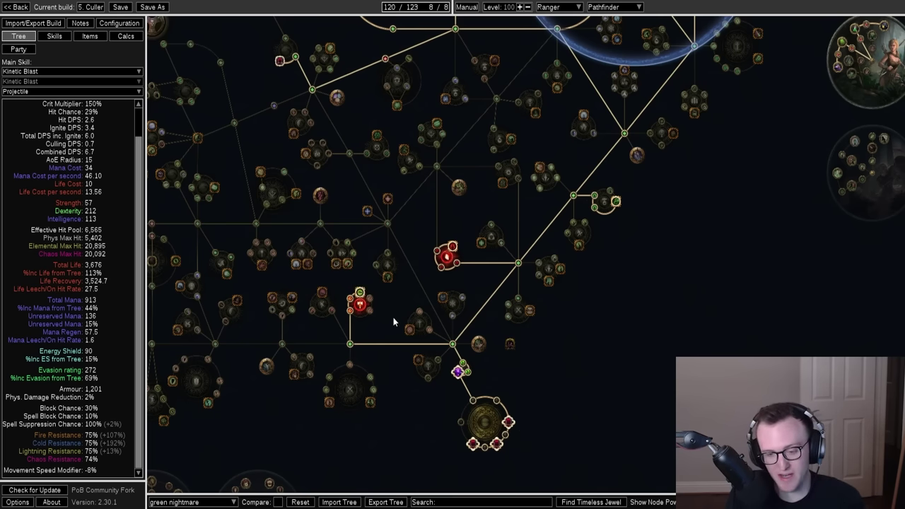
{"action": "mouse_move", "coordinate": [361, 305]}
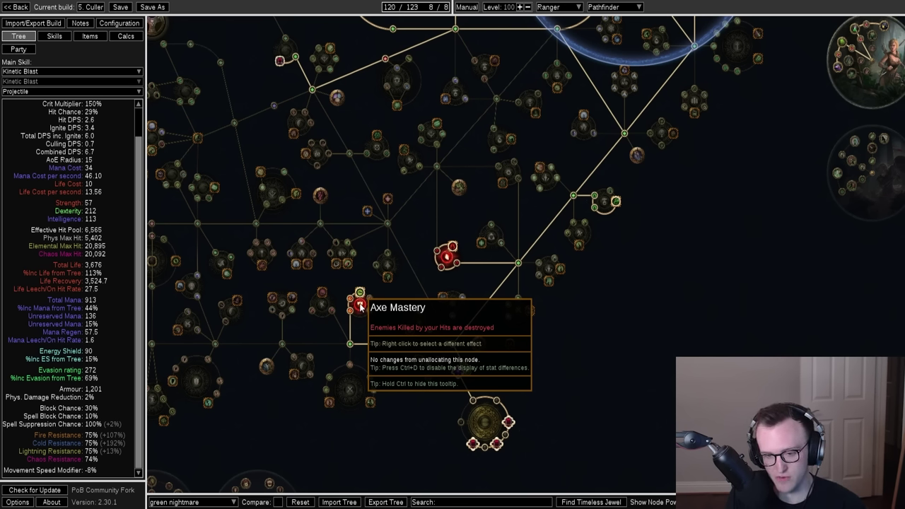
Examine the Culler's socket groups, including the Mark On Hit and Sniper's Mark gems
{"action": "left_click", "coordinate": [55, 36]}
{"action": "mouse_move", "coordinate": [367, 86]}
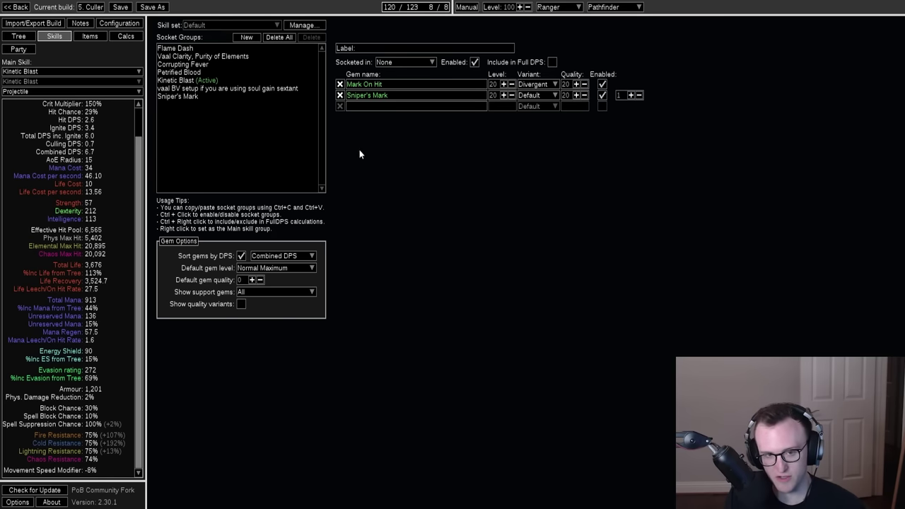
{"action": "left_click", "coordinate": [353, 97]}
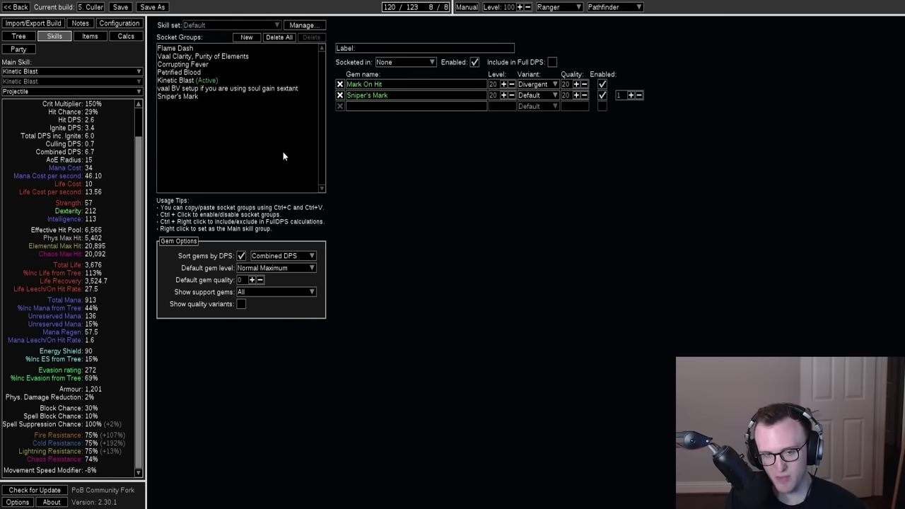
{"action": "scroll", "coordinate": [127, 127], "scroll_direction": "up", "scroll_amount": 2}
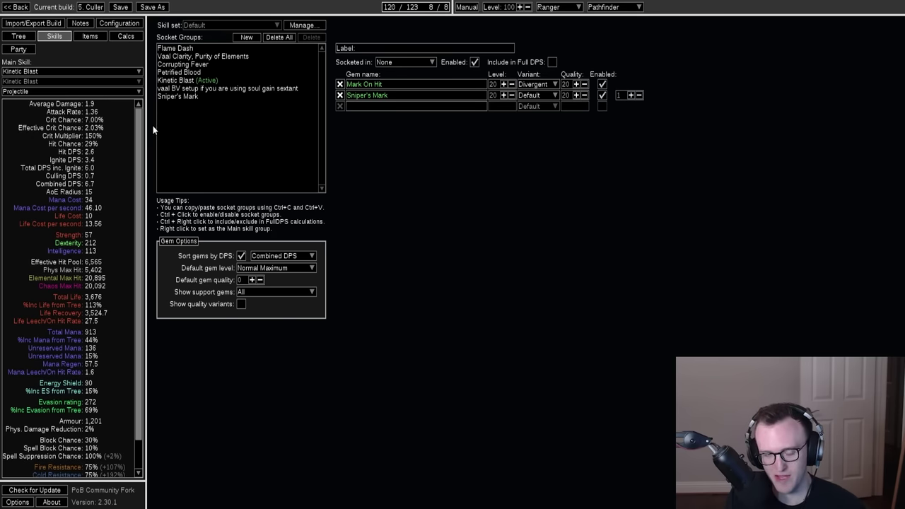
Read the Divergent Petrified Blood gem's details in the Culler's boots socket group and return to the passive tree
{"action": "key", "text": "ctrl+1"}
{"action": "left_click_drag", "start_coordinate": [337, 206], "coordinate": [378, 164]}
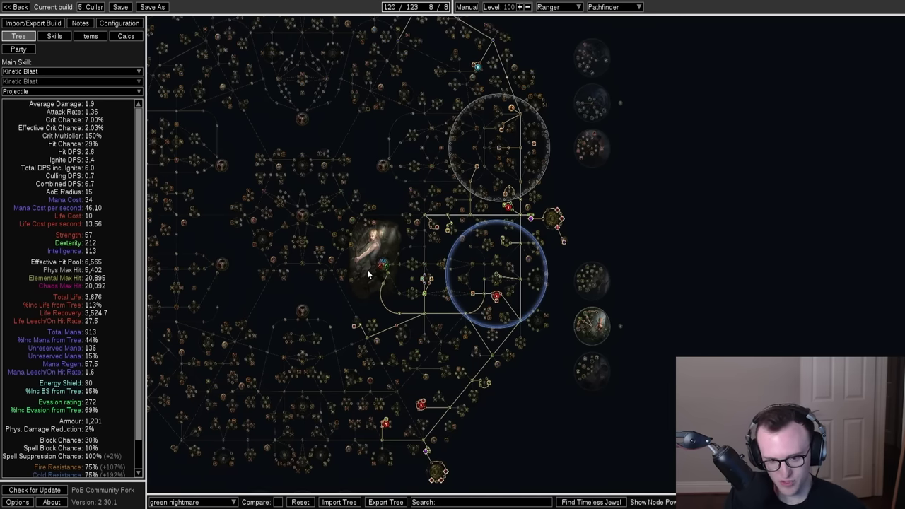
{"action": "left_click_drag", "start_coordinate": [366, 271], "coordinate": [364, 229]}
{"action": "left_click", "coordinate": [55, 36]}
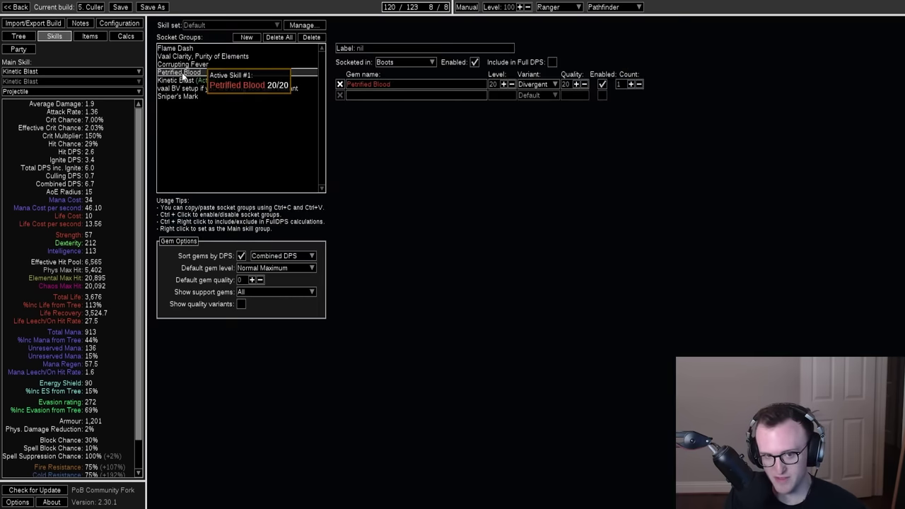
{"action": "left_click", "coordinate": [208, 178]}
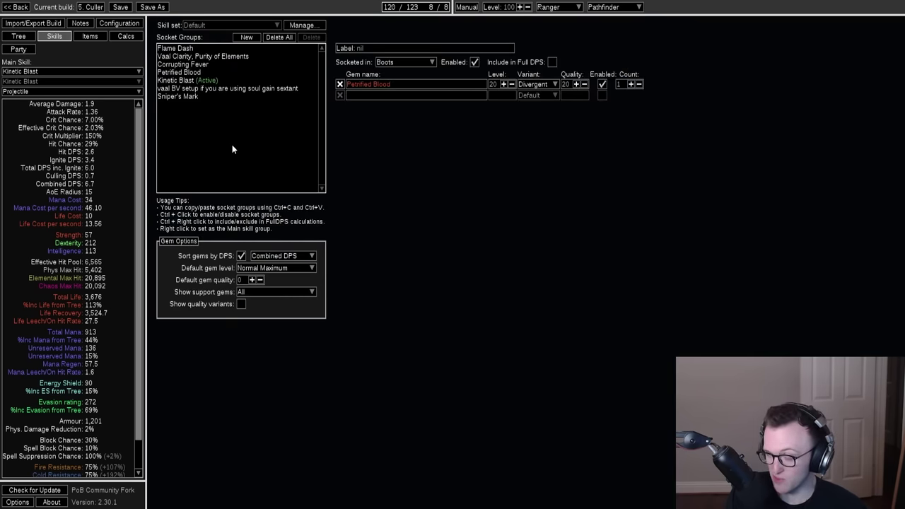
{"action": "mouse_move", "coordinate": [354, 83]}
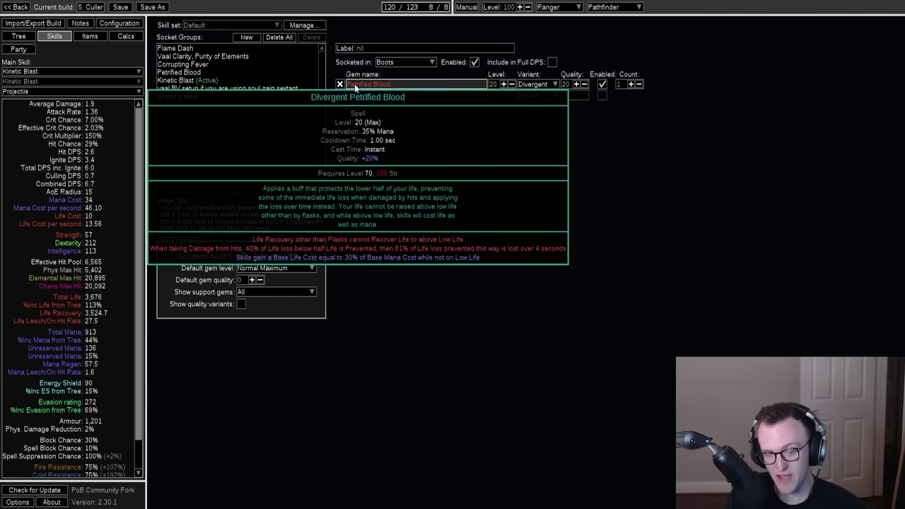
{"action": "left_click", "coordinate": [19, 36]}
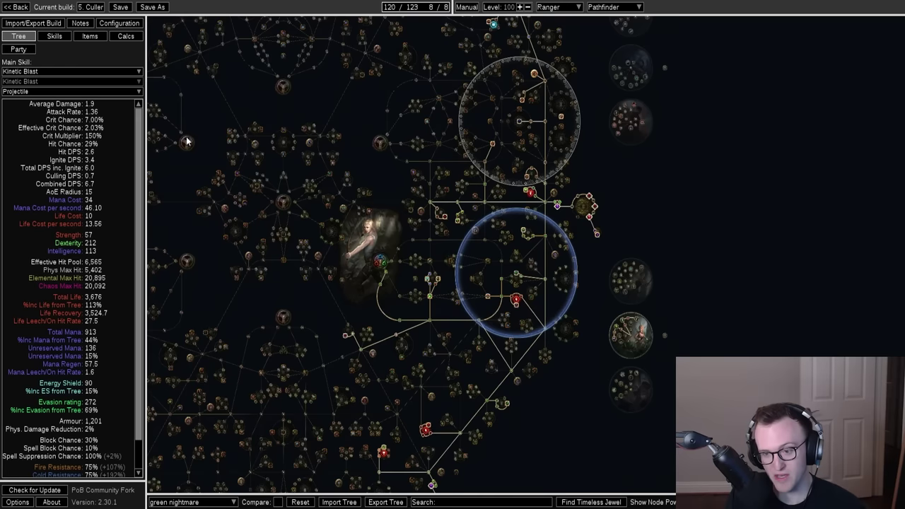
Inspect the Crimson Jewel socketed in the Culler's eastern cluster jewel on the passive tree
{"action": "left_click_drag", "start_coordinate": [506, 230], "coordinate": [453, 252]}
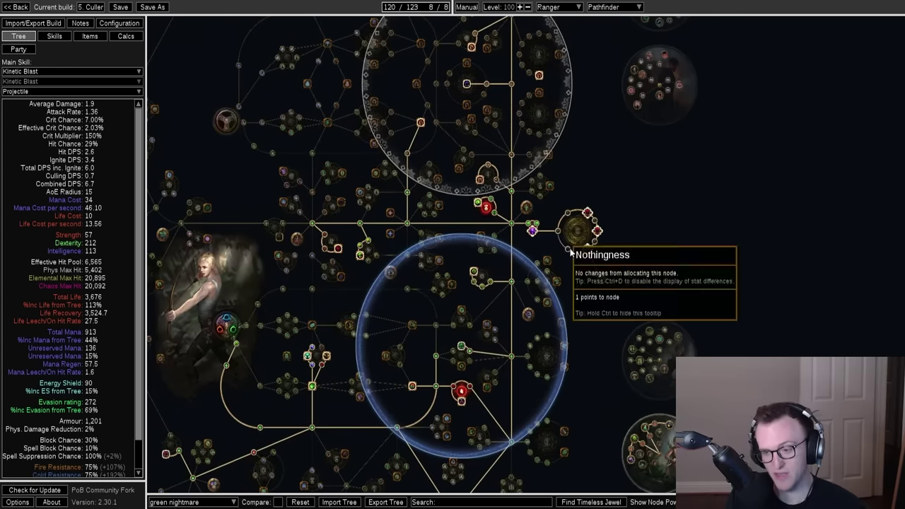
{"action": "left_click_drag", "start_coordinate": [573, 253], "coordinate": [564, 286]}
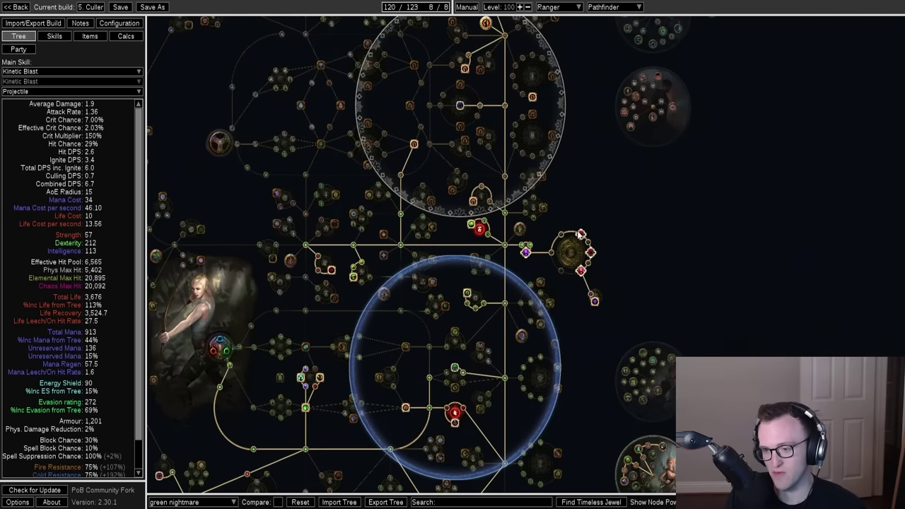
{"action": "mouse_move", "coordinate": [591, 254]}
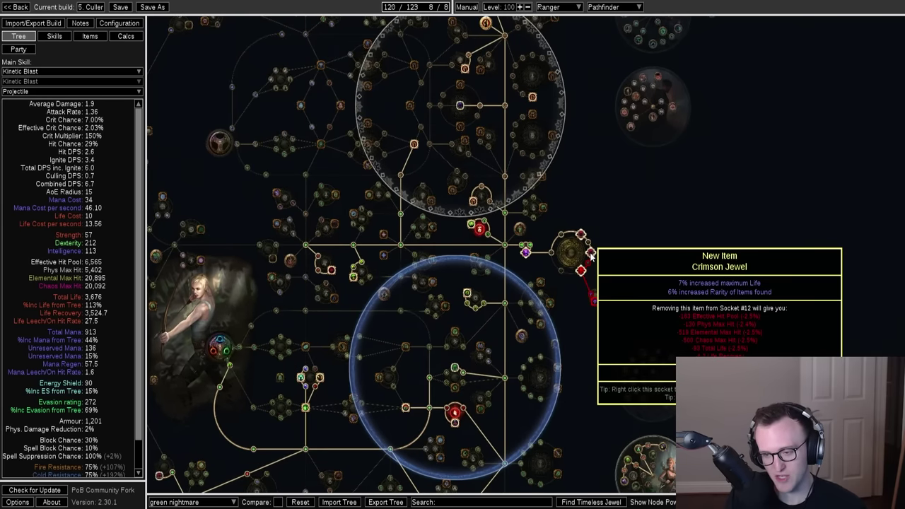
{"action": "scroll", "coordinate": [617, 322], "scroll_direction": "down", "scroll_amount": 3}
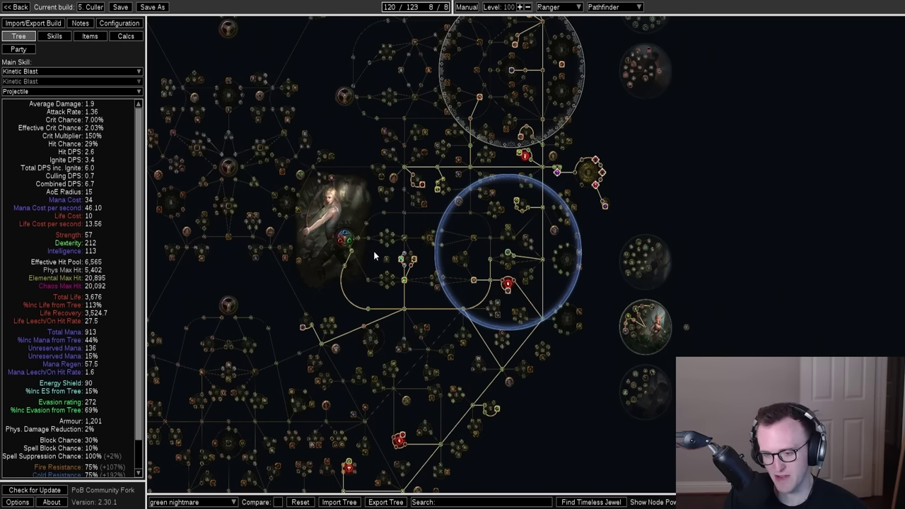
{"action": "scroll", "coordinate": [373, 251], "scroll_direction": "down", "scroll_amount": 4}
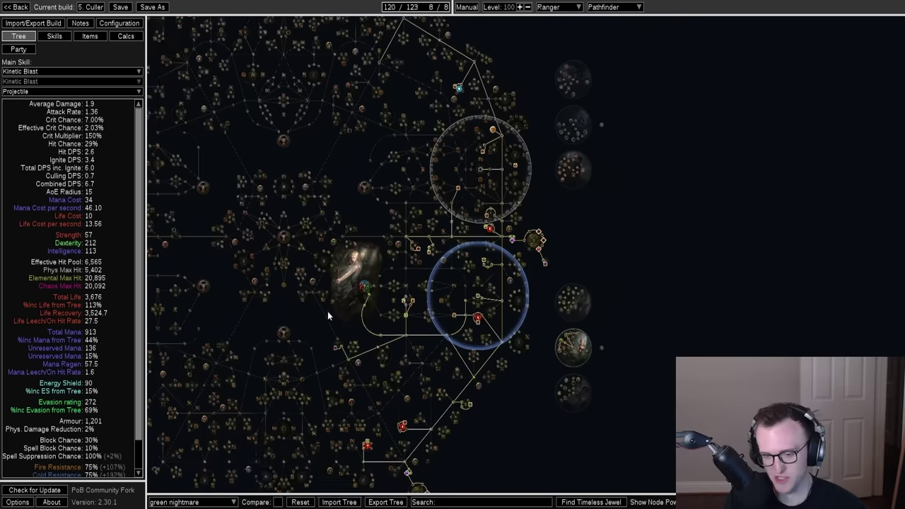
{"action": "scroll", "coordinate": [379, 204], "scroll_direction": "up", "scroll_amount": 1}
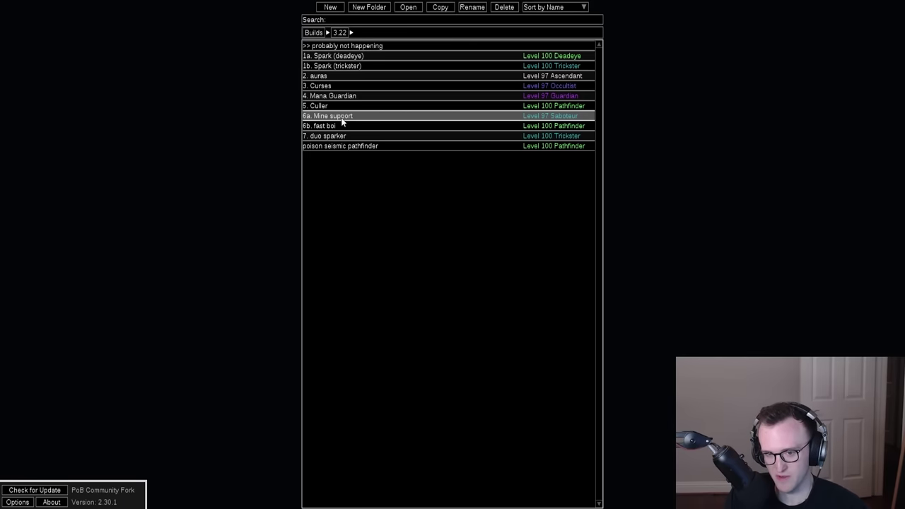
Open the 6a. Mine support build and read the Demolitions Specialist notable in its Saboteur ascendancy circle
{"action": "double_click", "coordinate": [342, 117]}
{"action": "left_click", "coordinate": [21, 36]}
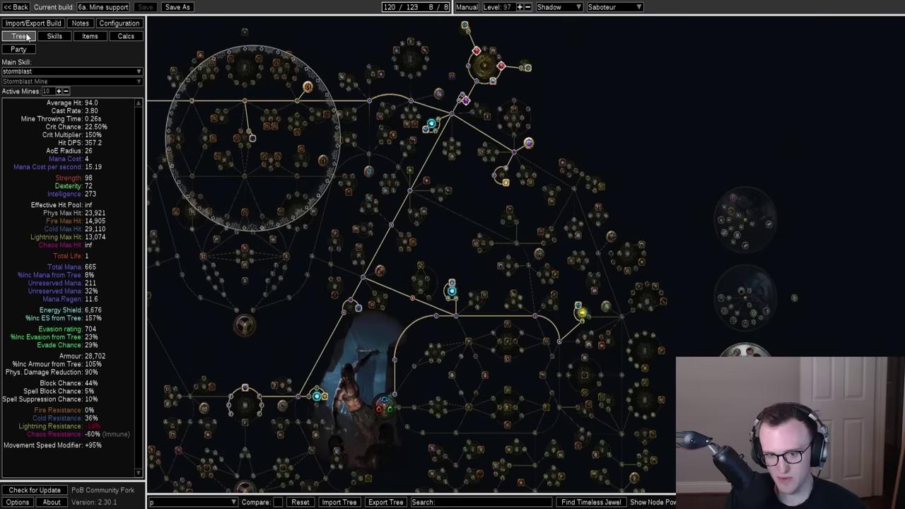
{"action": "scroll", "coordinate": [359, 255], "scroll_direction": "down", "scroll_amount": 4}
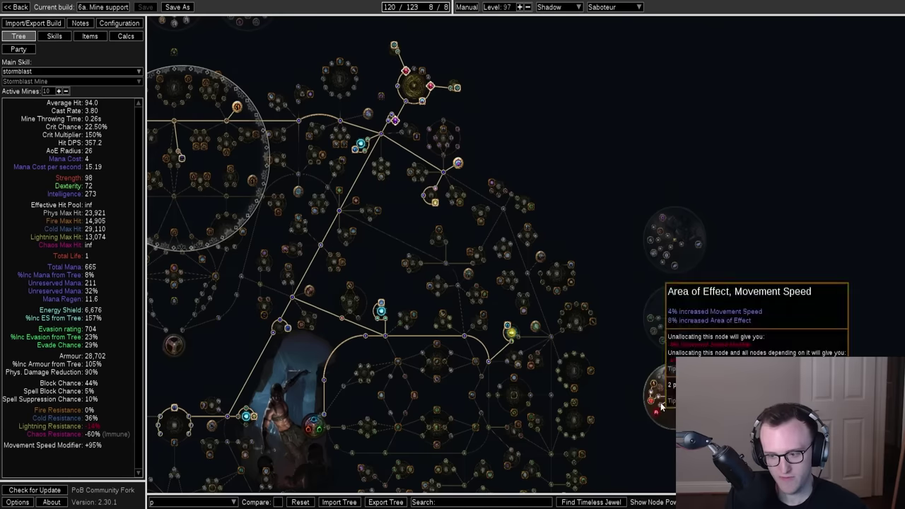
{"action": "left_click_drag", "start_coordinate": [646, 375], "coordinate": [567, 325]}
{"action": "scroll", "coordinate": [567, 326], "scroll_direction": "up", "scroll_amount": 4}
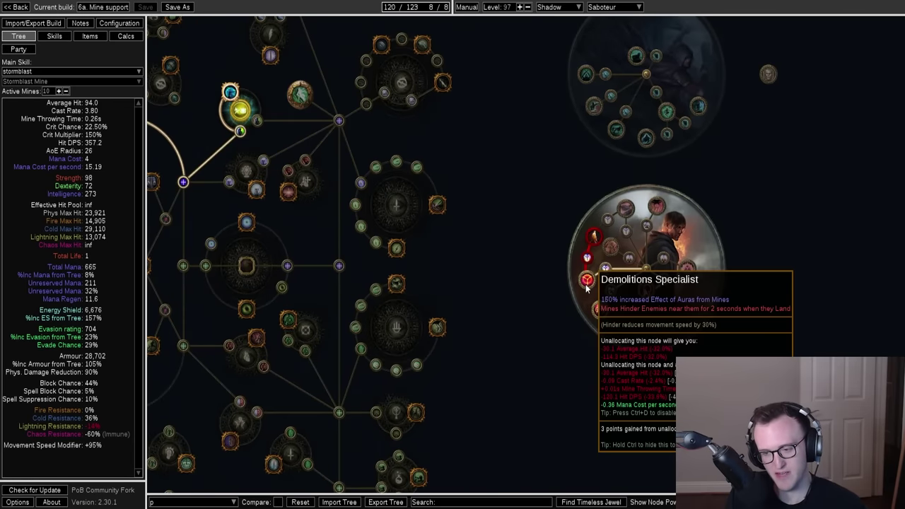
{"action": "scroll", "coordinate": [513, 277], "scroll_direction": "down", "scroll_amount": 5}
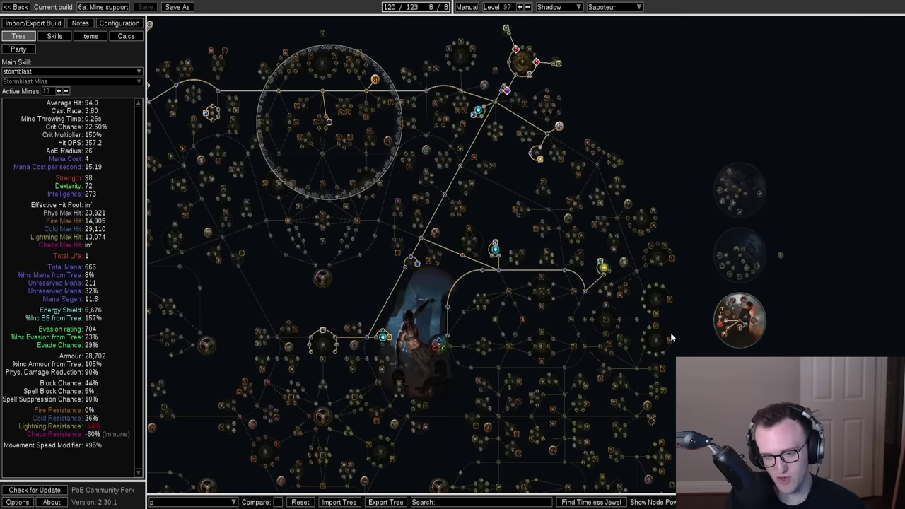
Look over the northern half of the Mine support passive tree and return to the 3.22 build list
{"action": "left_click_drag", "start_coordinate": [670, 332], "coordinate": [799, 364]}
{"action": "left_click_drag", "start_coordinate": [459, 320], "coordinate": [491, 307]}
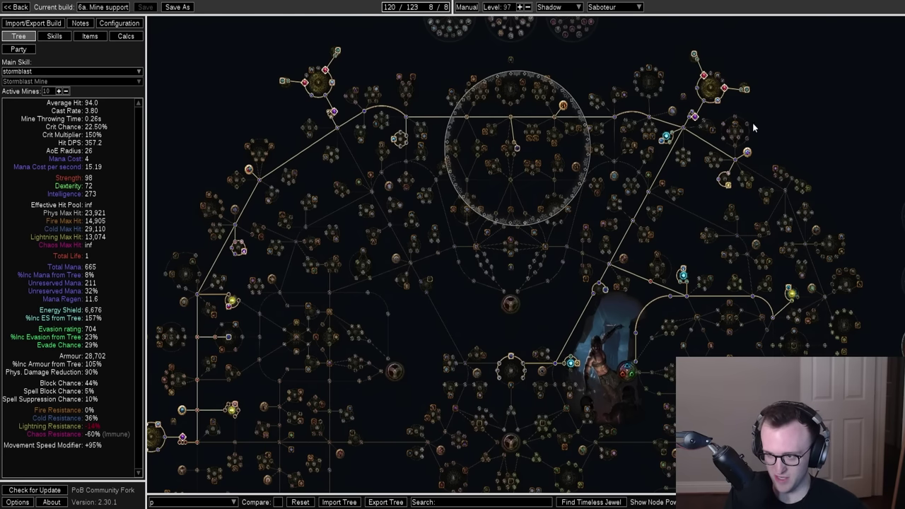
{"action": "left_click", "coordinate": [79, 36]}
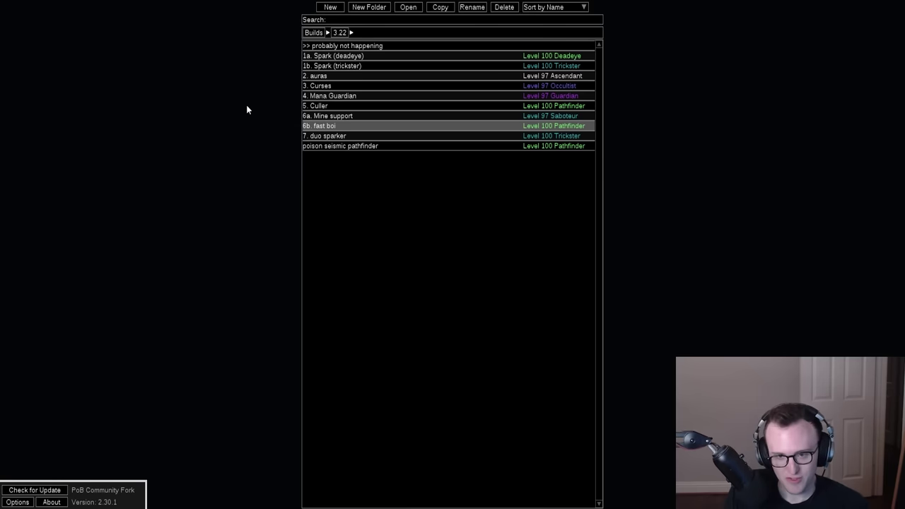
Open the 6b. fast boi build and look over its passive tree around the Ranger start
{"action": "double_click", "coordinate": [333, 126]}
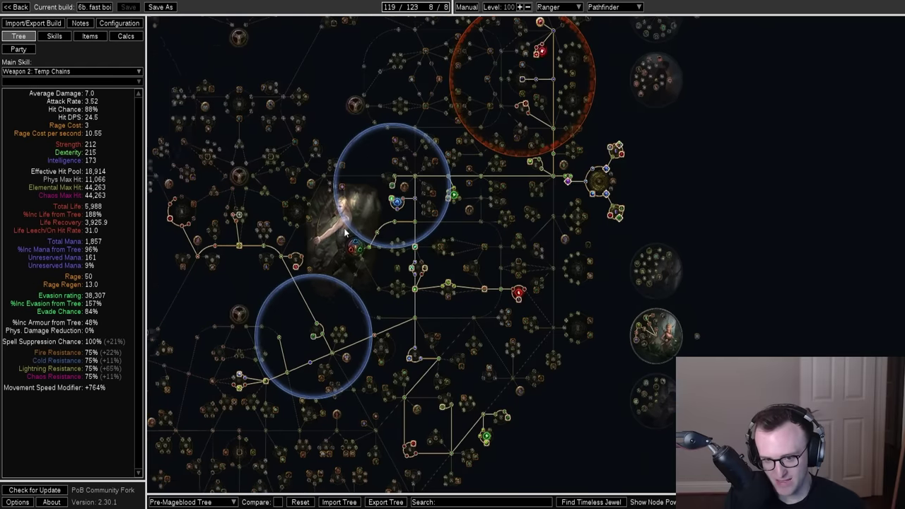
{"action": "left_click_drag", "start_coordinate": [366, 242], "coordinate": [438, 267]}
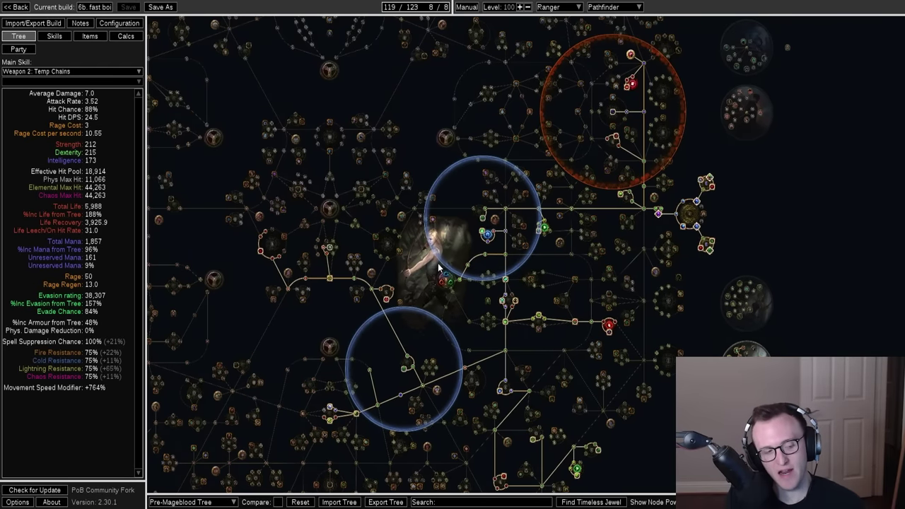
{"action": "left_click_drag", "start_coordinate": [438, 267], "coordinate": [431, 273]}
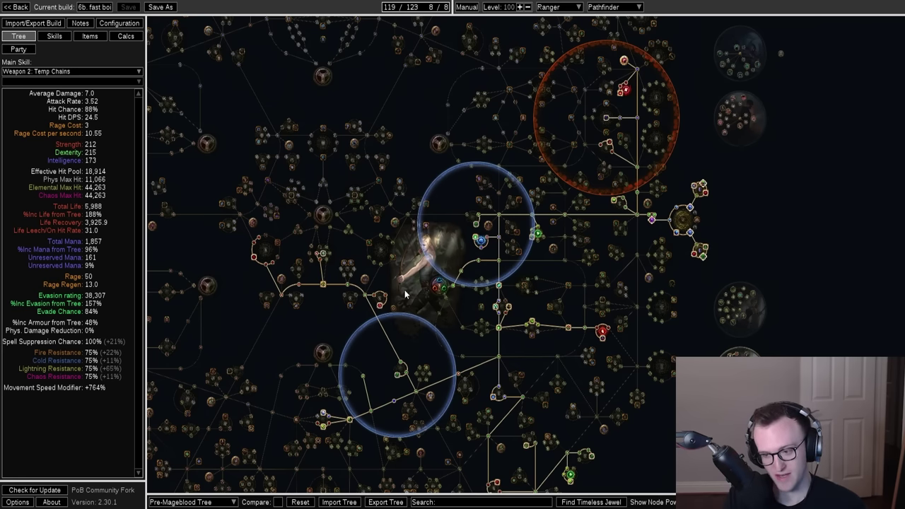
Switch to the browser to read the Speaker of the Dead keystone image, and return to Path of Building
{"action": "key", "text": "alt+Tab"}
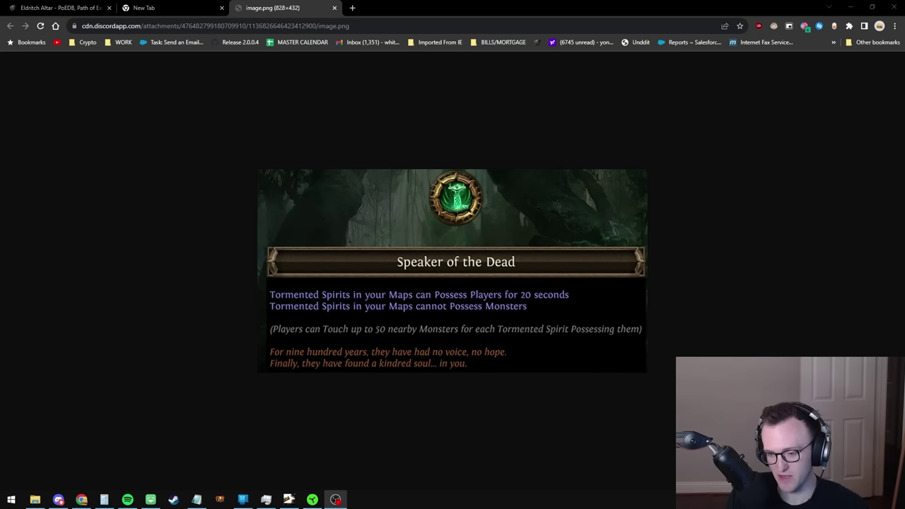
{"action": "left_click", "coordinate": [399, 396]}
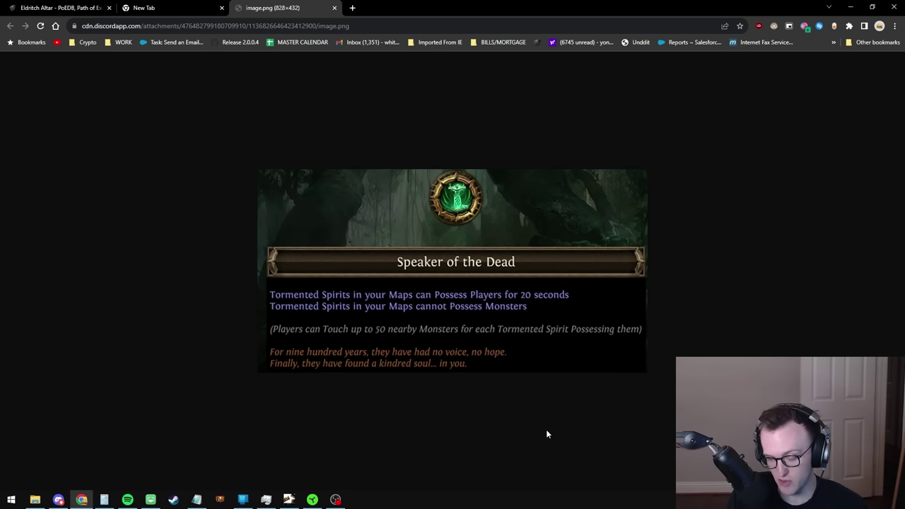
{"action": "key", "text": "alt+Tab"}
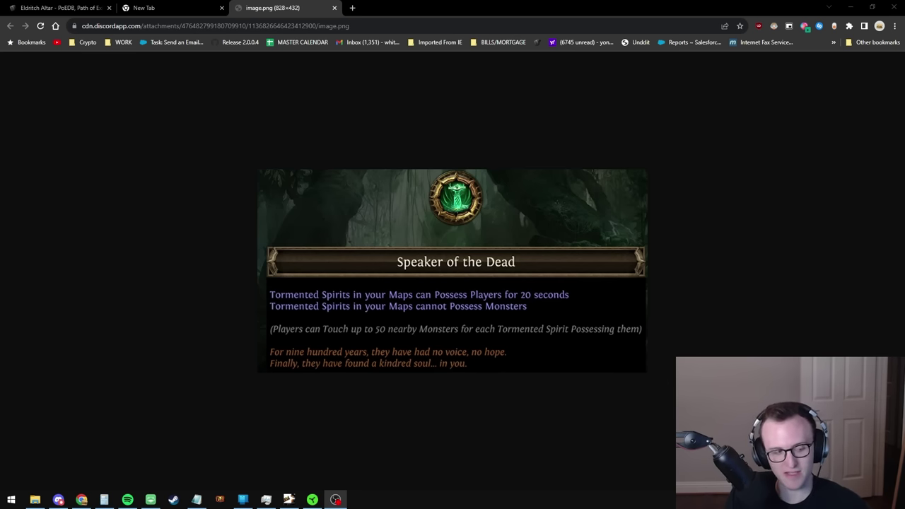
{"action": "key", "text": "alt+Tab"}
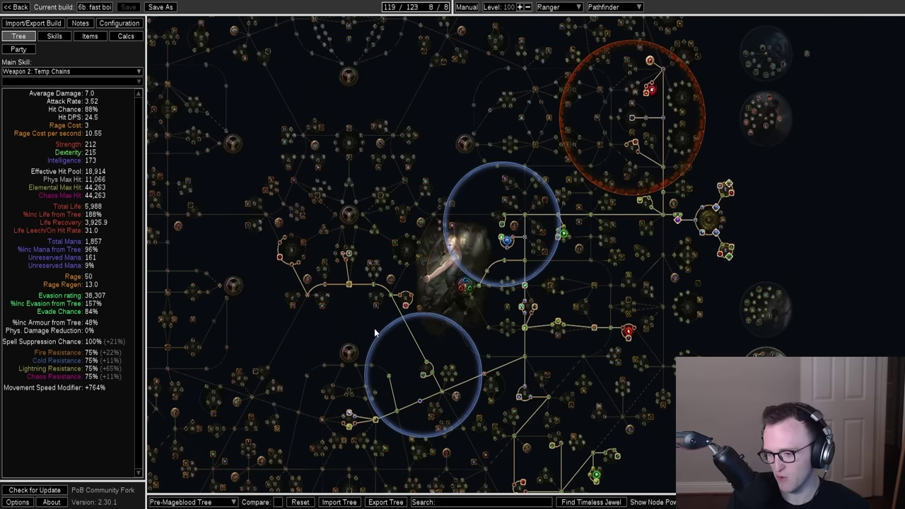
Read the Transcendent Spirit jewel beside the Ranger start and the unallocated Dexterity nodes within the two blue jewel radii
{"action": "left_click_drag", "start_coordinate": [375, 332], "coordinate": [374, 294]}
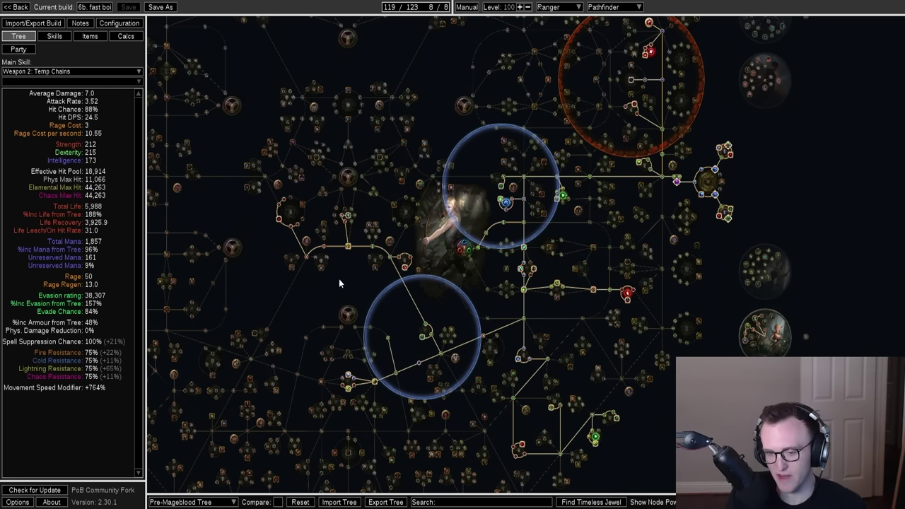
{"action": "left_click_drag", "start_coordinate": [339, 279], "coordinate": [365, 329]}
{"action": "scroll", "coordinate": [445, 278], "scroll_direction": "up", "scroll_amount": 2}
{"action": "mouse_move", "coordinate": [491, 217]}
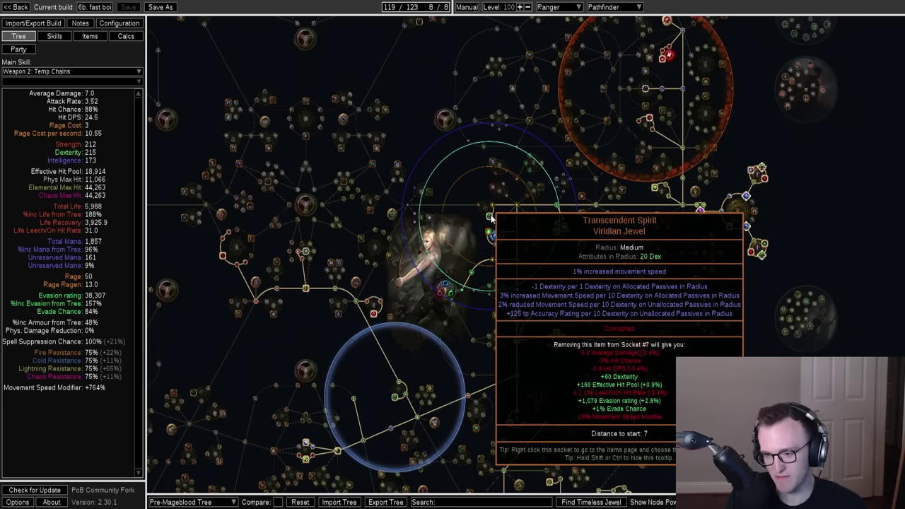
{"action": "left_click_drag", "start_coordinate": [493, 219], "coordinate": [477, 227]}
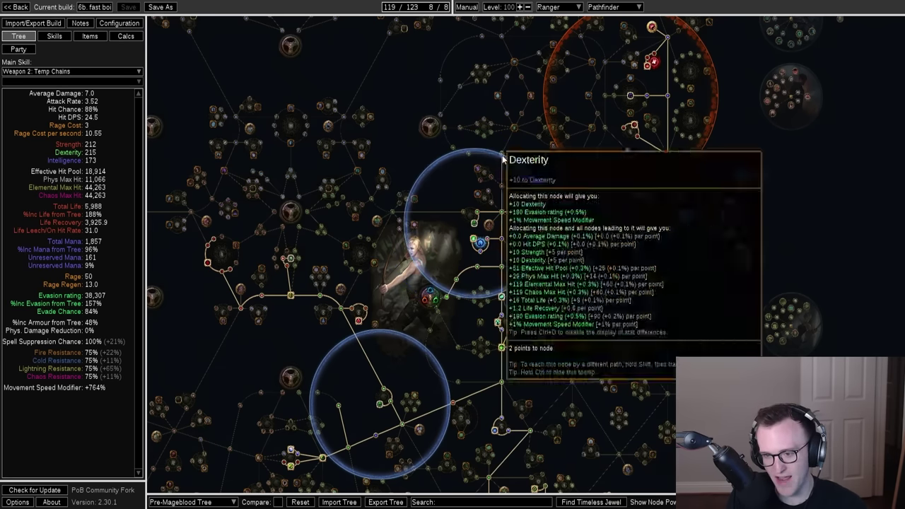
{"action": "mouse_move", "coordinate": [475, 224]}
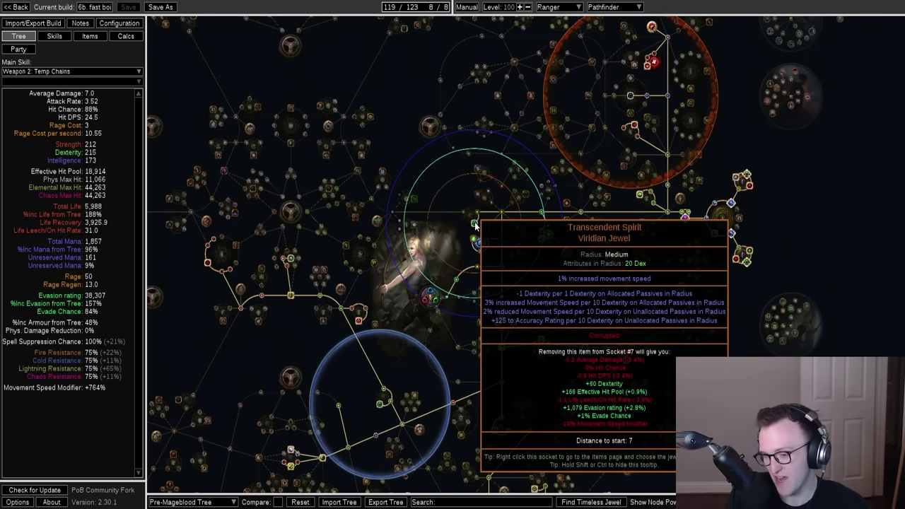
{"action": "left_click_drag", "start_coordinate": [475, 225], "coordinate": [459, 244]}
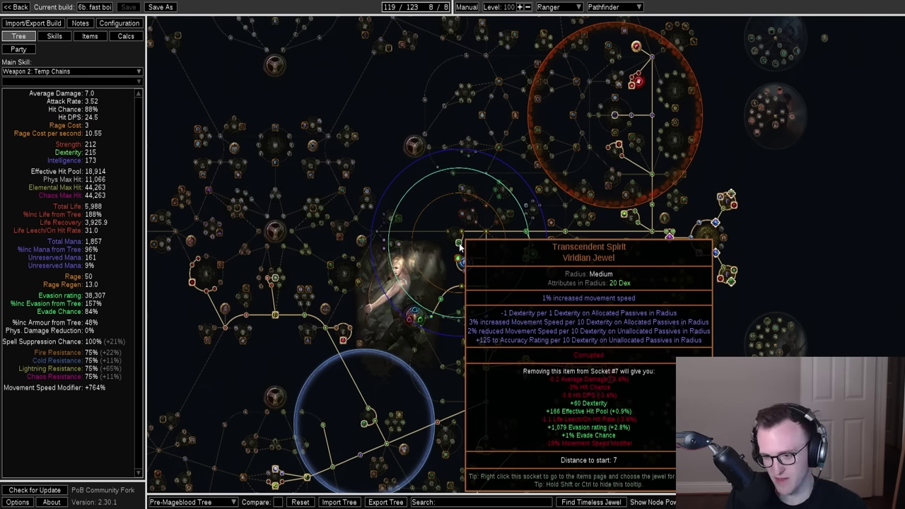
{"action": "left_click_drag", "start_coordinate": [459, 244], "coordinate": [562, 138]}
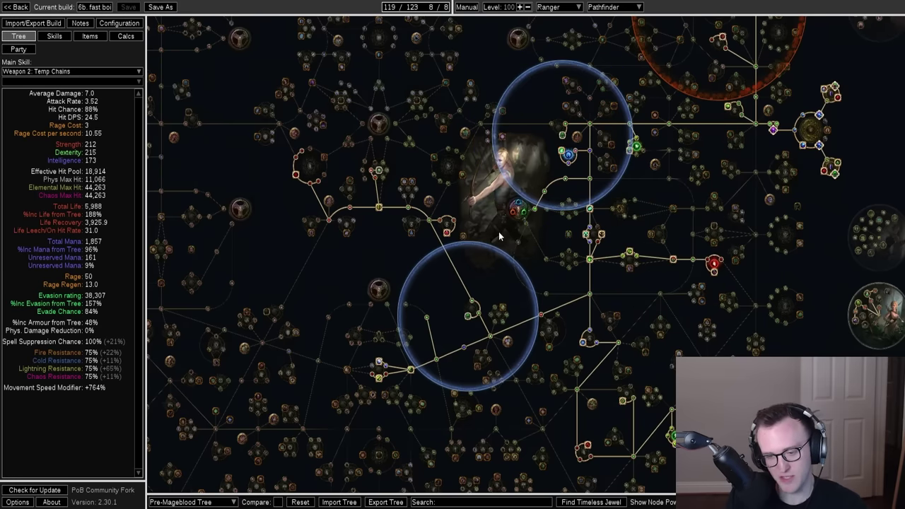
{"action": "left_click_drag", "start_coordinate": [499, 229], "coordinate": [497, 191]}
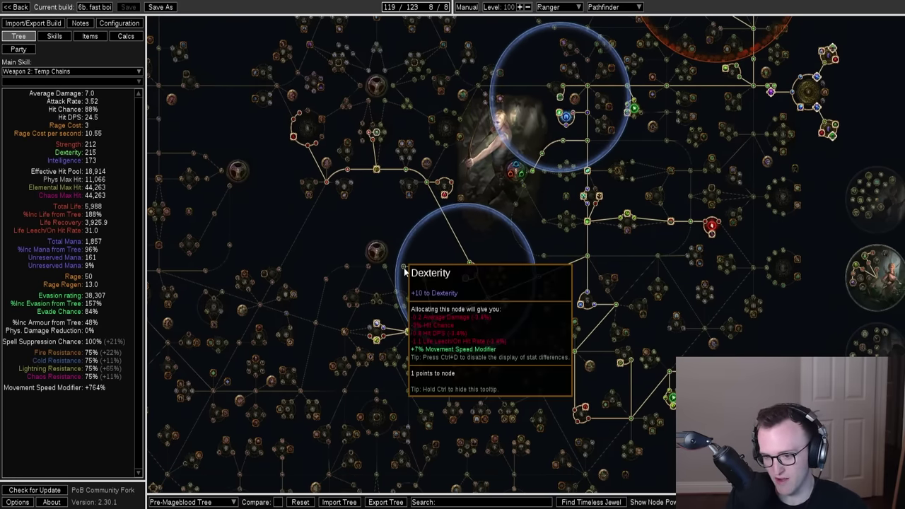
Read the Master Surgeon notable in the fast boi build's Pathfinder ascendancy circle
{"action": "left_click_drag", "start_coordinate": [533, 133], "coordinate": [432, 243]}
{"action": "scroll", "coordinate": [547, 241], "scroll_direction": "down", "scroll_amount": 1}
{"action": "scroll", "coordinate": [674, 325], "scroll_direction": "up", "scroll_amount": 3}
{"action": "left_click_drag", "start_coordinate": [702, 340], "coordinate": [481, 263]}
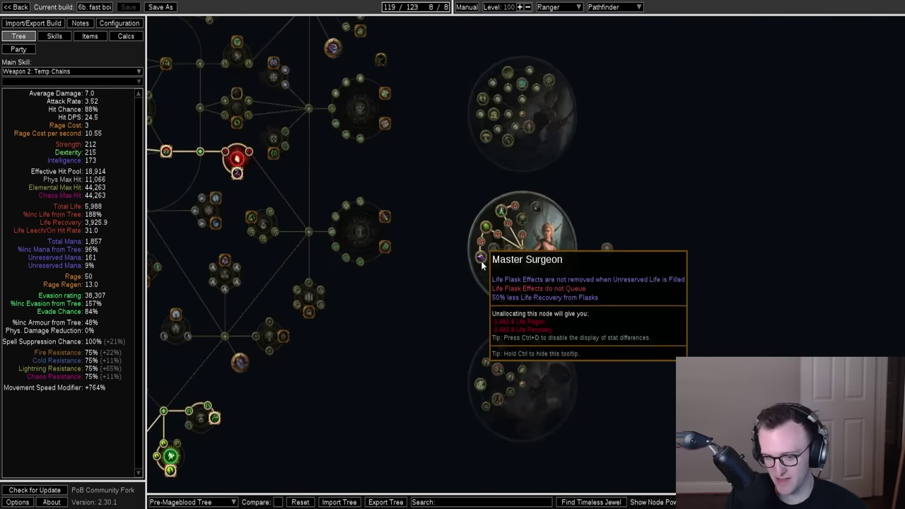
Read the Peak Vigour notable on the eastern cluster jewel and the Profane Chemistry notable west of the Ranger start
{"action": "scroll", "coordinate": [480, 241], "scroll_direction": "down", "scroll_amount": 2}
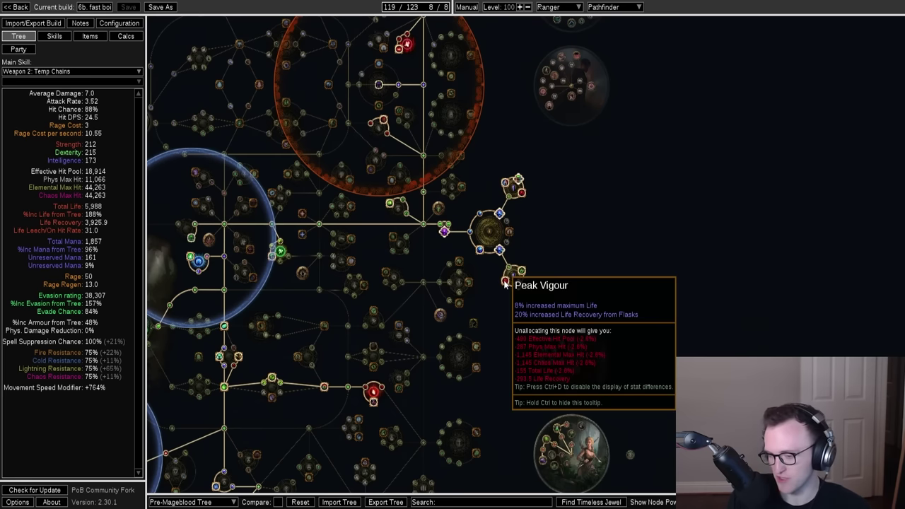
{"action": "scroll", "coordinate": [521, 247], "scroll_direction": "up", "scroll_amount": 1}
{"action": "left_click_drag", "start_coordinate": [316, 325], "coordinate": [435, 282]}
{"action": "mouse_move", "coordinate": [376, 259]}
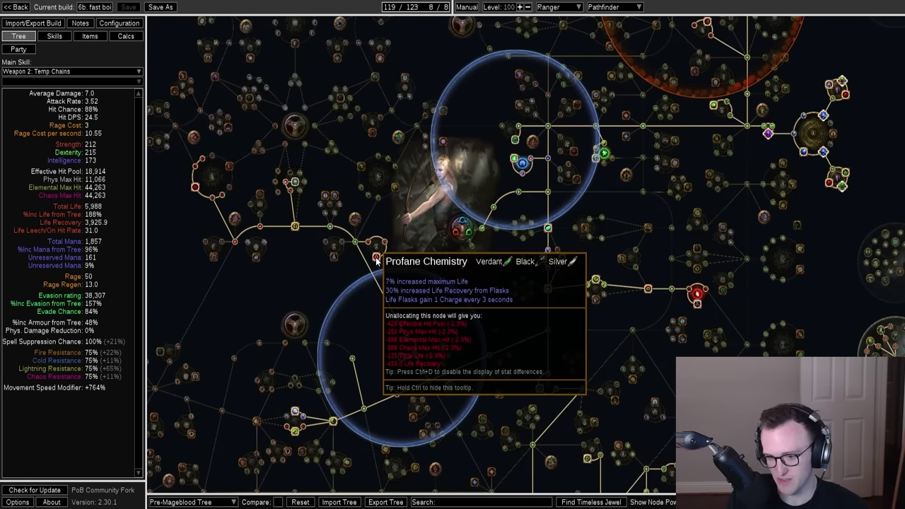
Read the Chainbreaker keystone inside the red timeless jewel radius and the Anomalous Berserk gem in the Boots: Phase Run group
{"action": "key", "text": "ctrl+z"}
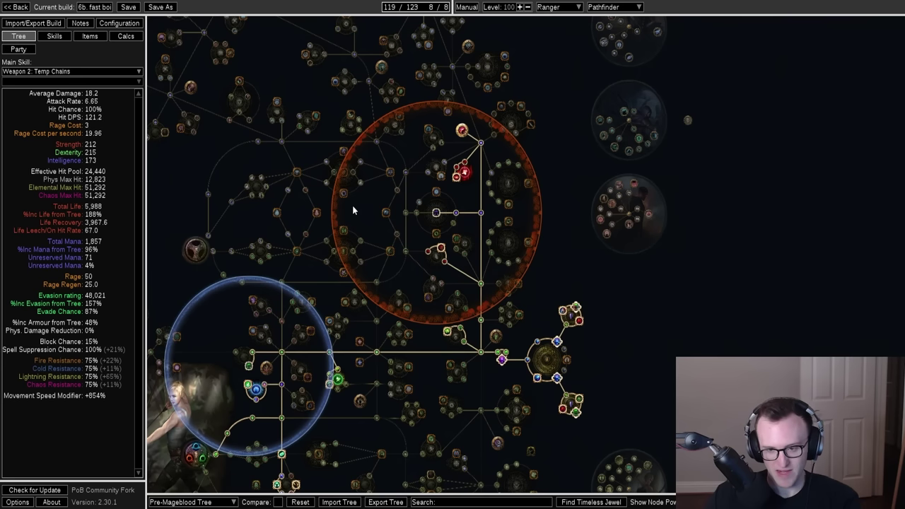
{"action": "mouse_move", "coordinate": [464, 131]}
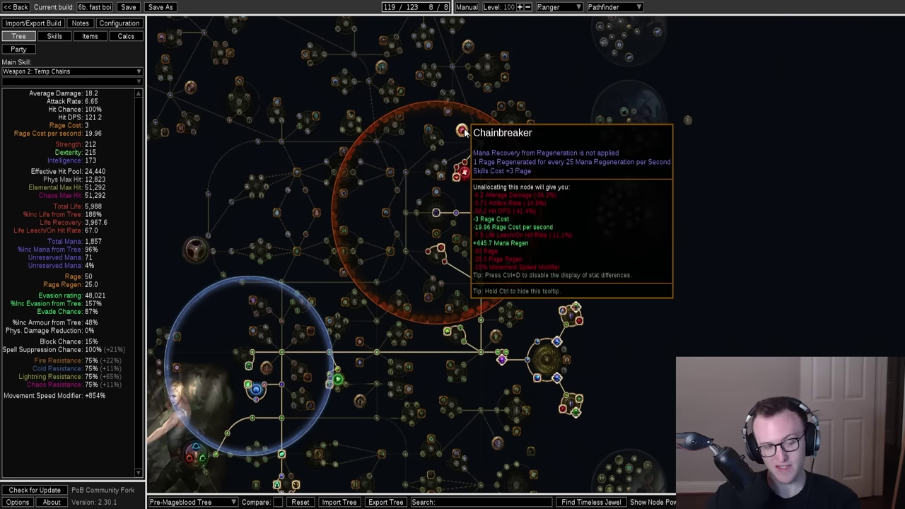
{"action": "left_click", "coordinate": [78, 36]}
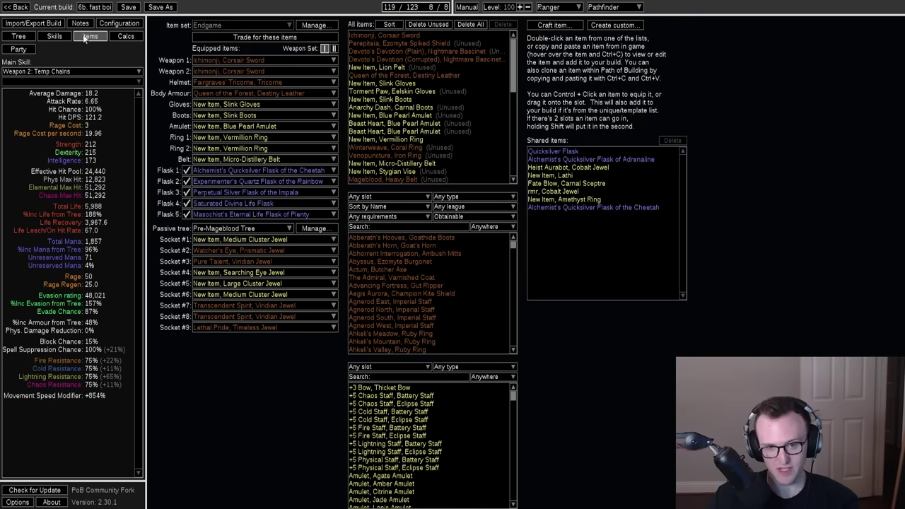
{"action": "left_click", "coordinate": [55, 37]}
{"action": "left_click", "coordinate": [182, 71]}
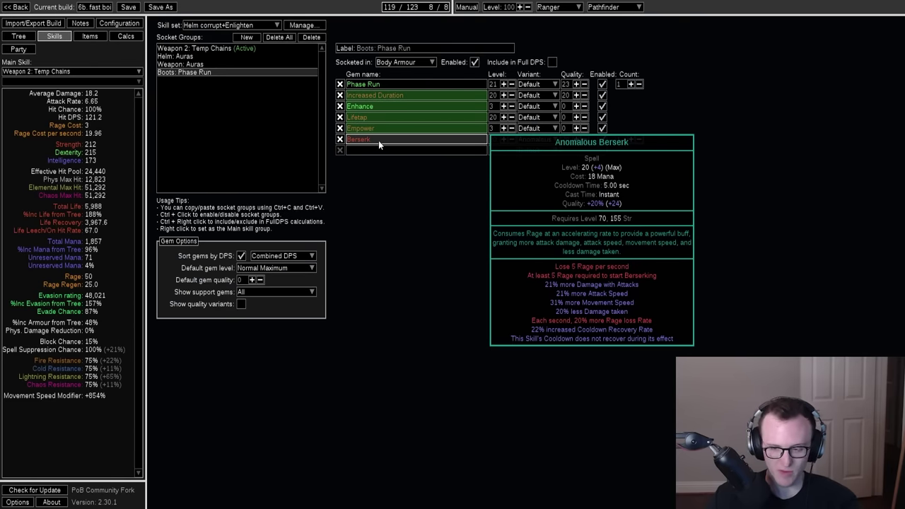
Check the fast boi build's equipped items and read the Anomalous Petrified Blood gem in its Helm: Auras socket group
{"action": "left_click", "coordinate": [90, 36]}
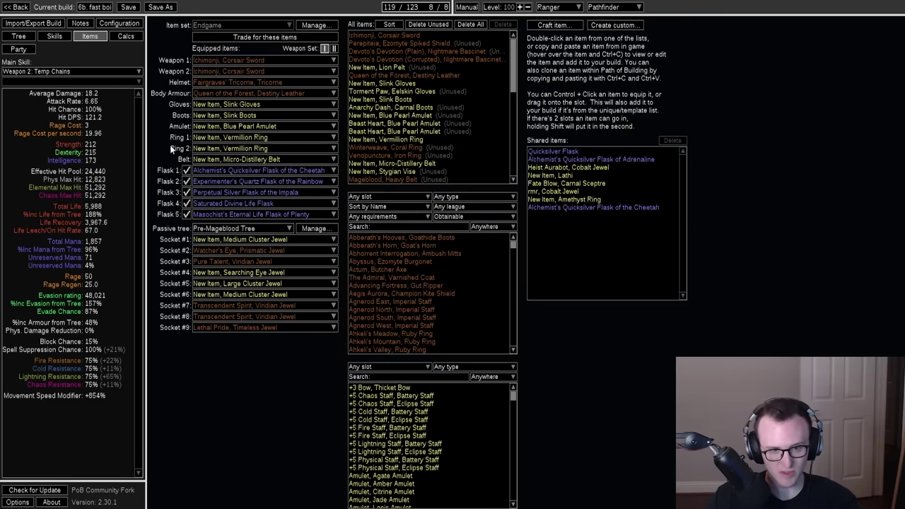
{"action": "left_click", "coordinate": [19, 36]}
{"action": "left_click_drag", "start_coordinate": [128, 111], "coordinate": [152, 132]}
{"action": "left_click", "coordinate": [54, 37]}
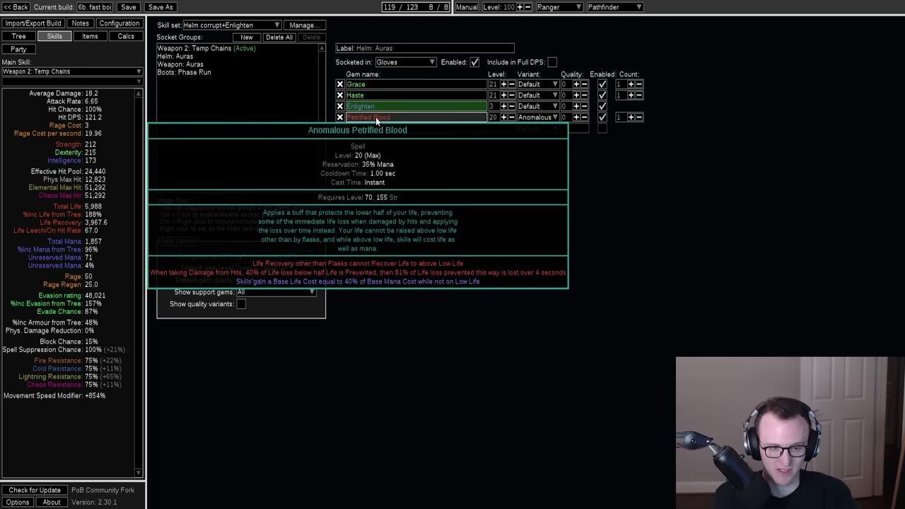
Check the gems in the Weapon 2: Temp Chains group and read the Pure Talent jewel in the eastern cluster
{"action": "left_click", "coordinate": [398, 186]}
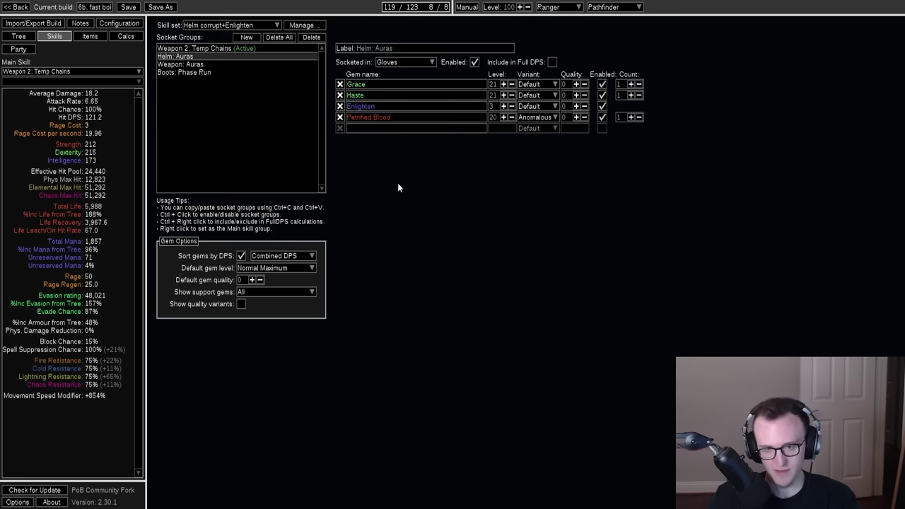
{"action": "left_click", "coordinate": [212, 48]}
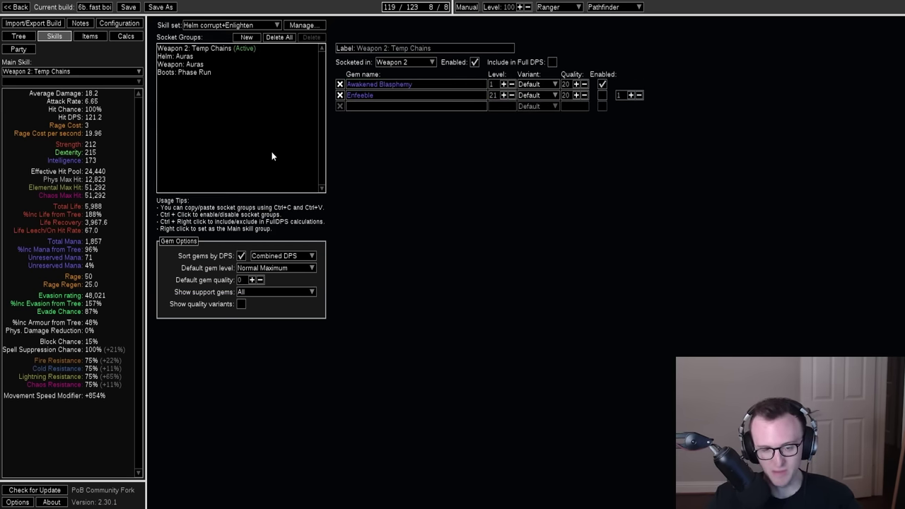
{"action": "key", "text": "ctrl+1"}
{"action": "left_click_drag", "start_coordinate": [688, 83], "coordinate": [585, 229]}
{"action": "scroll", "coordinate": [585, 230], "scroll_direction": "up", "scroll_amount": 2}
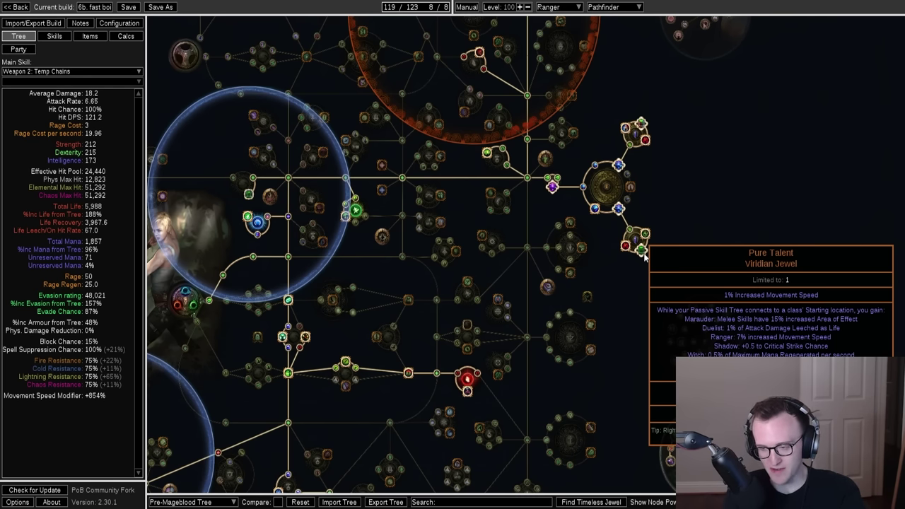
Examine the fast boi build's allocated passive tree from the eastern cluster jewels to the western and southern paths
{"action": "scroll", "coordinate": [693, 282], "scroll_direction": "down", "scroll_amount": 3}
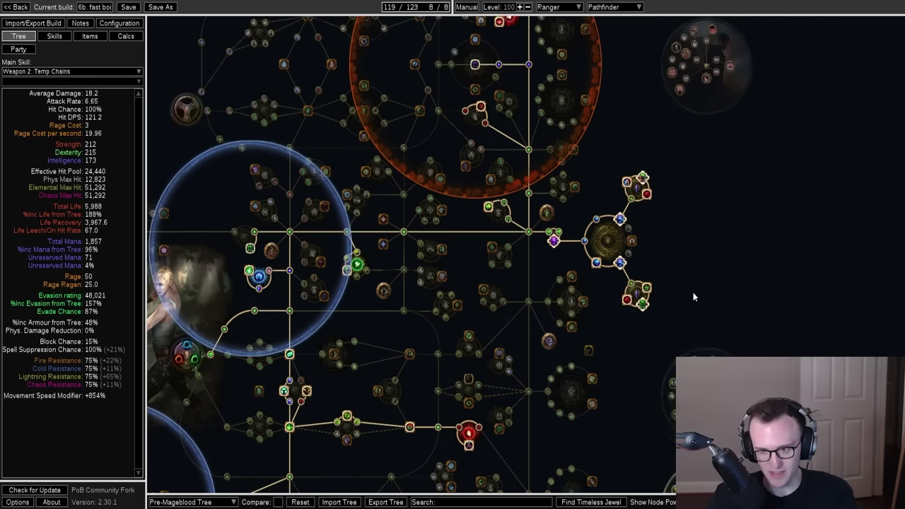
{"action": "left_click_drag", "start_coordinate": [716, 282], "coordinate": [669, 248]}
{"action": "left_click_drag", "start_coordinate": [366, 250], "coordinate": [452, 288]}
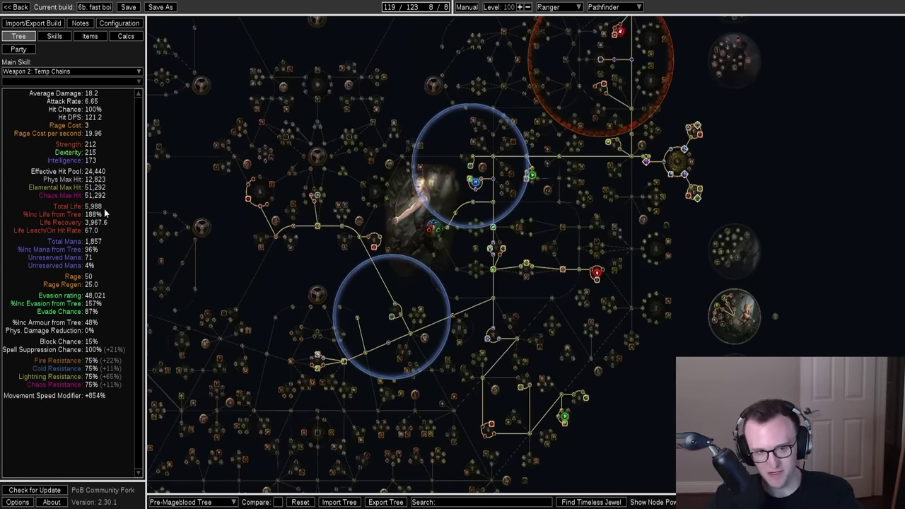
{"action": "left_click_drag", "start_coordinate": [425, 117], "coordinate": [345, 208]}
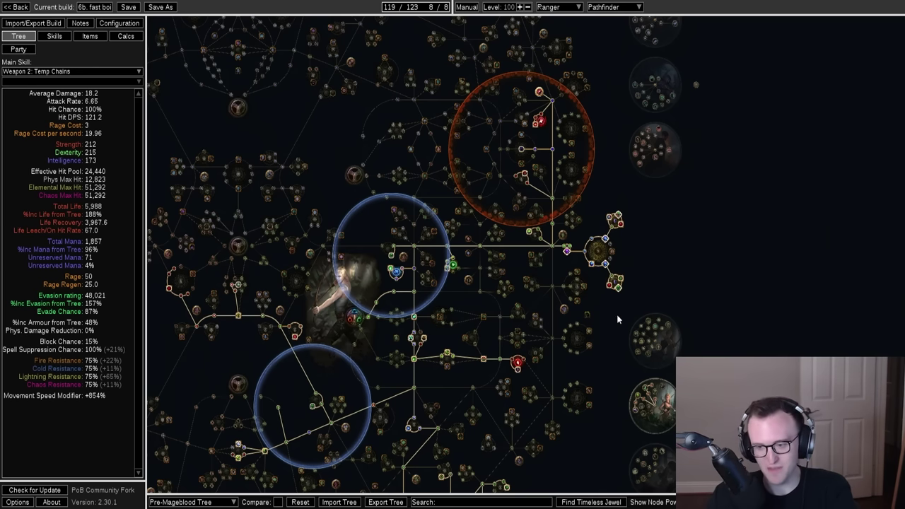
{"action": "mouse_move", "coordinate": [617, 216]}
{"action": "left_click_drag", "start_coordinate": [617, 215], "coordinate": [612, 165]}
{"action": "left_click_drag", "start_coordinate": [612, 242], "coordinate": [428, 229]}
{"action": "left_click_drag", "start_coordinate": [445, 306], "coordinate": [385, 255]}
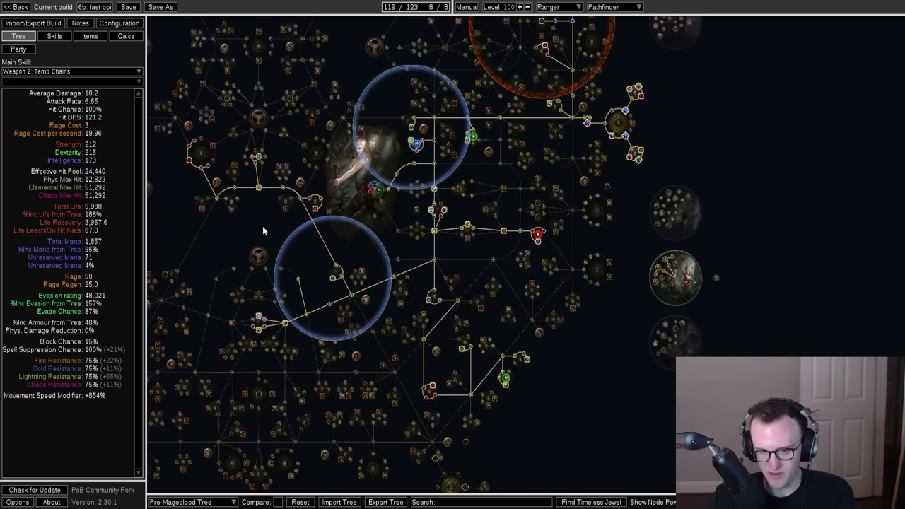
{"action": "left_click_drag", "start_coordinate": [264, 233], "coordinate": [314, 267]}
{"action": "left_click", "coordinate": [90, 36]}
{"action": "left_click", "coordinate": [19, 36]}
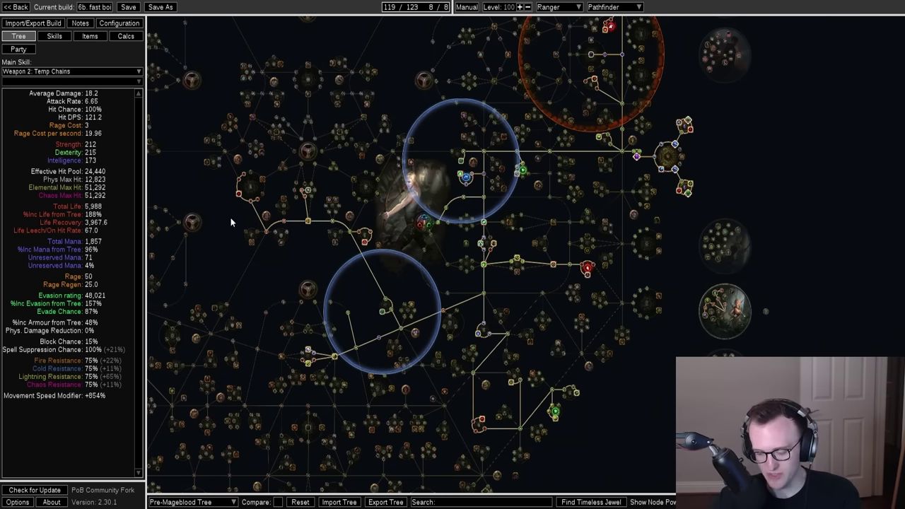
{"action": "left_click_drag", "start_coordinate": [230, 218], "coordinate": [235, 249]}
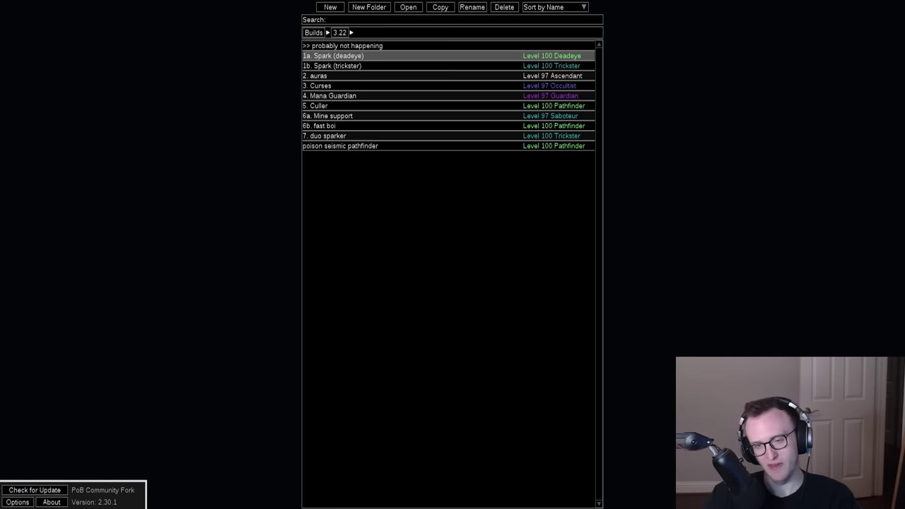
Open the auras build and check its list of passive tree versions for leveling stages
{"action": "left_click", "coordinate": [337, 59]}
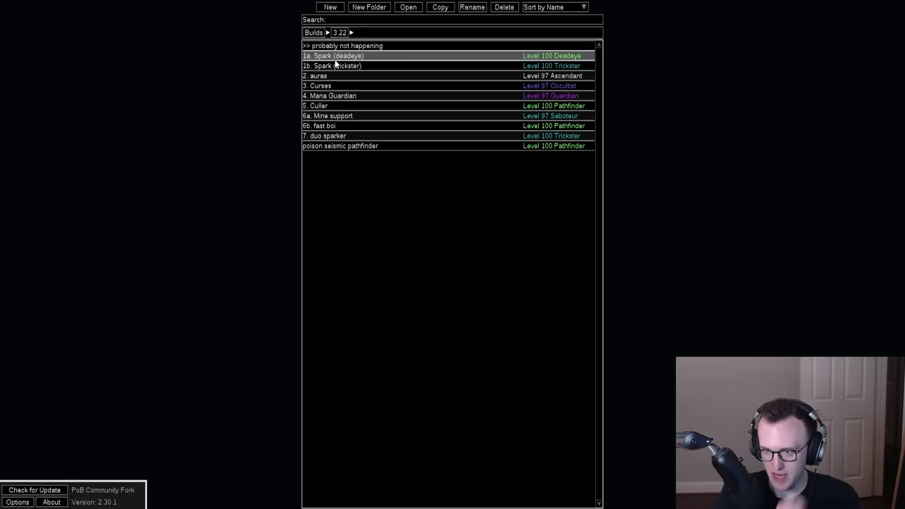
{"action": "left_click", "coordinate": [240, 123]}
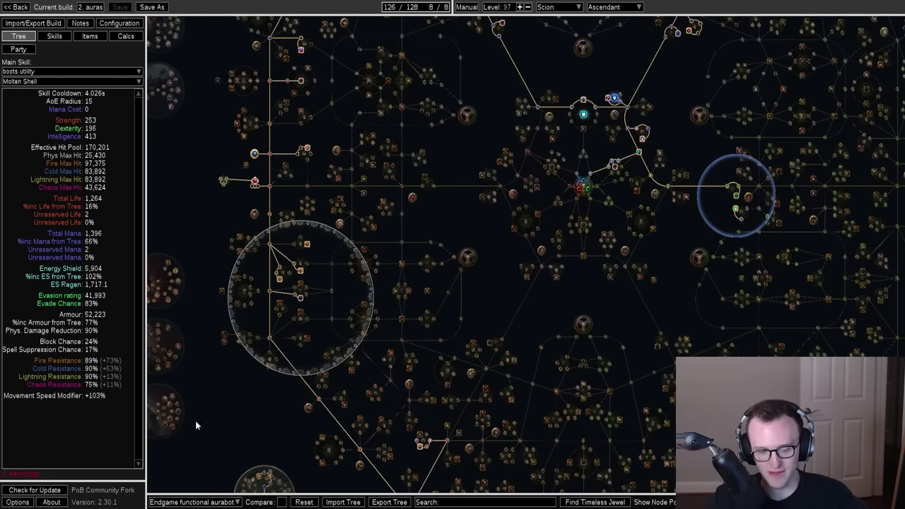
{"action": "left_click", "coordinate": [194, 502]}
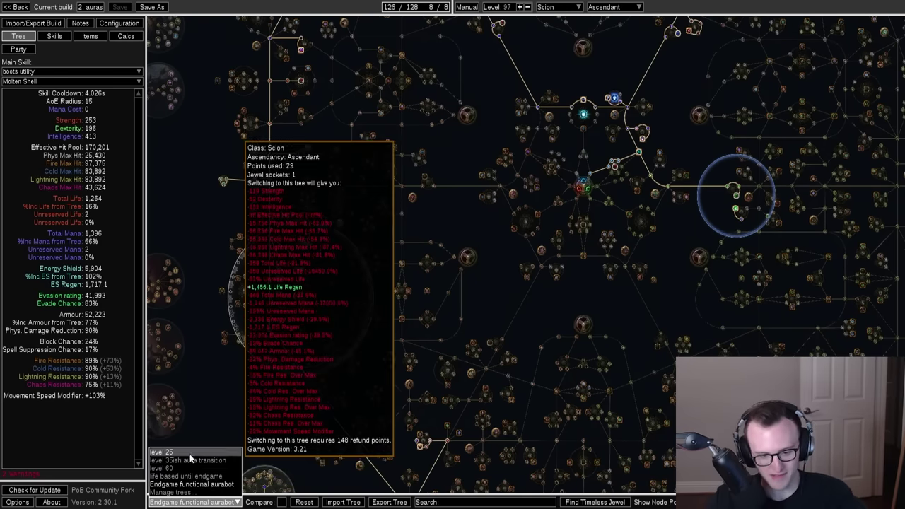
Look through the auras build's leveling item sets, including level 60, and return to the Endgame set
{"action": "left_click", "coordinate": [90, 36]}
{"action": "left_click", "coordinate": [239, 25]}
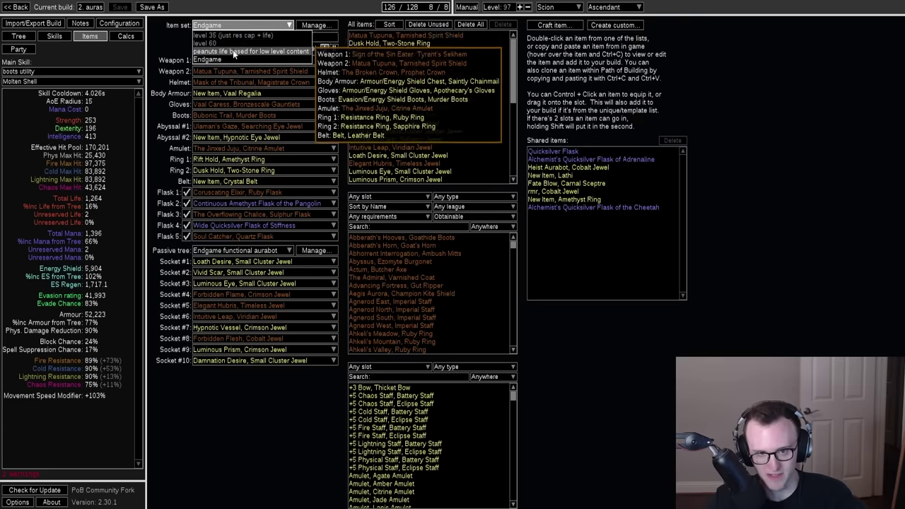
{"action": "left_click", "coordinate": [222, 36]}
{"action": "left_click", "coordinate": [220, 26]}
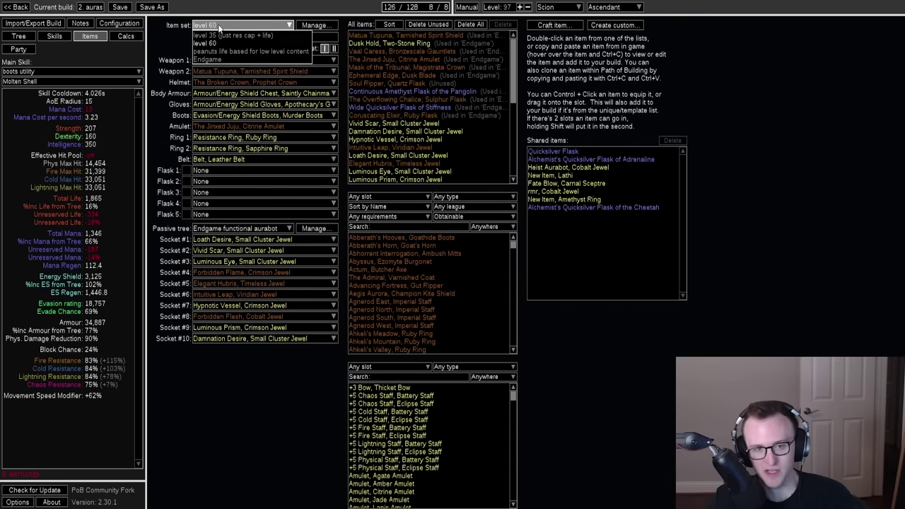
{"action": "left_click", "coordinate": [216, 51]}
{"action": "left_click", "coordinate": [212, 26]}
{"action": "left_click", "coordinate": [226, 44]}
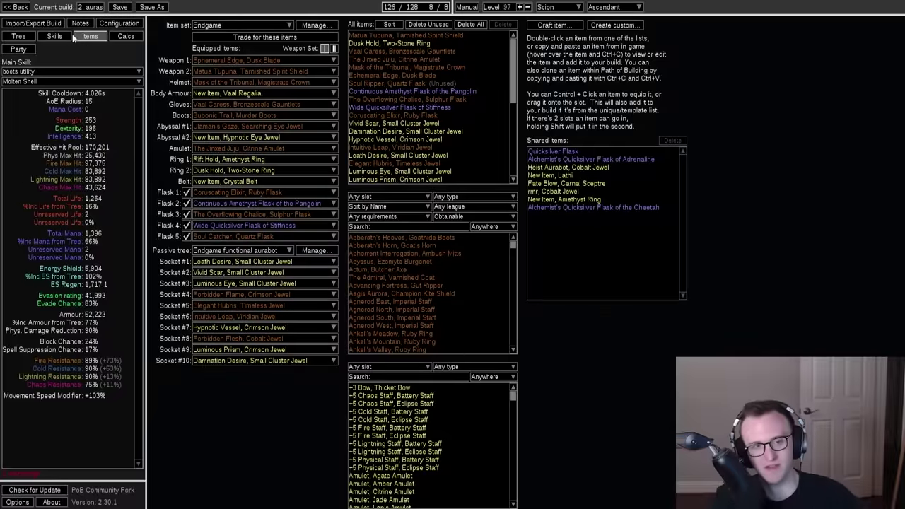
Show the level 60 passive tree of the auras build and look over its allocated nodes
{"action": "left_click", "coordinate": [19, 36]}
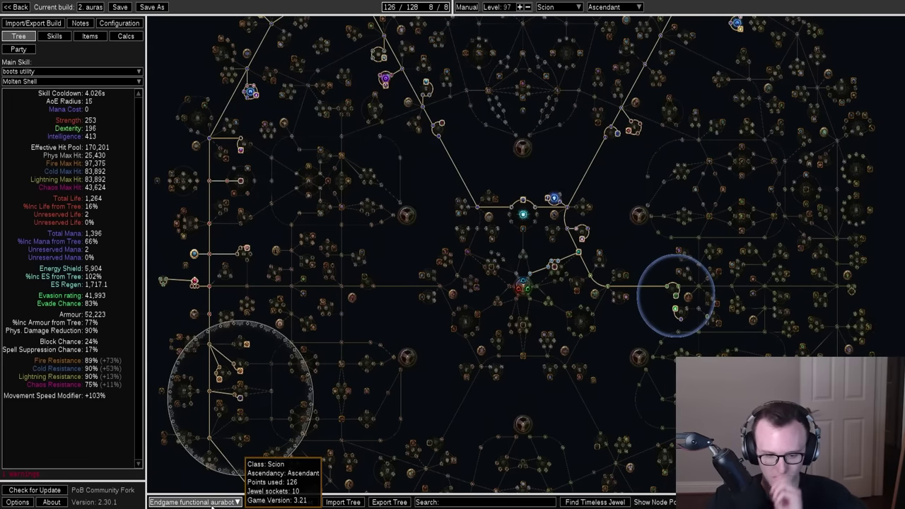
{"action": "left_click", "coordinate": [194, 502]}
{"action": "left_click", "coordinate": [194, 502]}
{"action": "left_click", "coordinate": [195, 502]}
{"action": "left_click", "coordinate": [170, 468]}
{"action": "left_click_drag", "start_coordinate": [346, 244], "coordinate": [458, 304]}
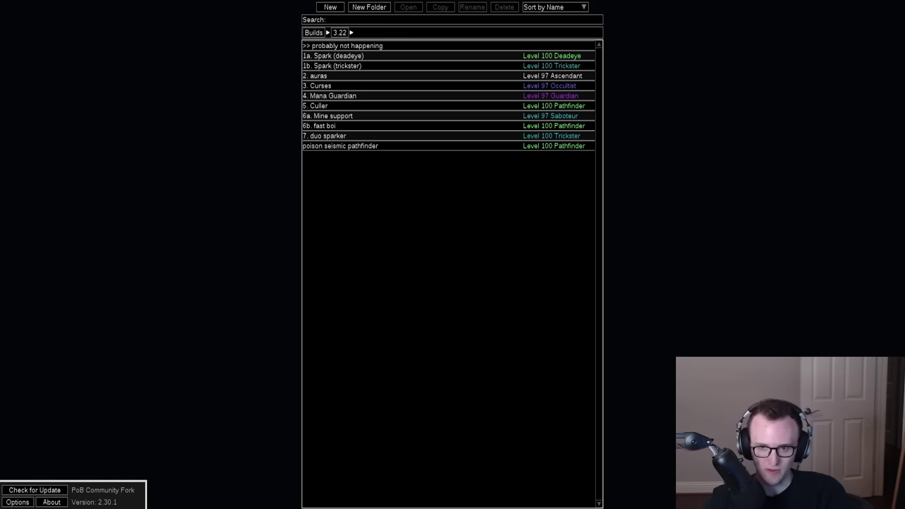
Open the poison seismic pathfinder build, check its equipped items, and return to the 3.22 build list
{"action": "left_click", "coordinate": [326, 147]}
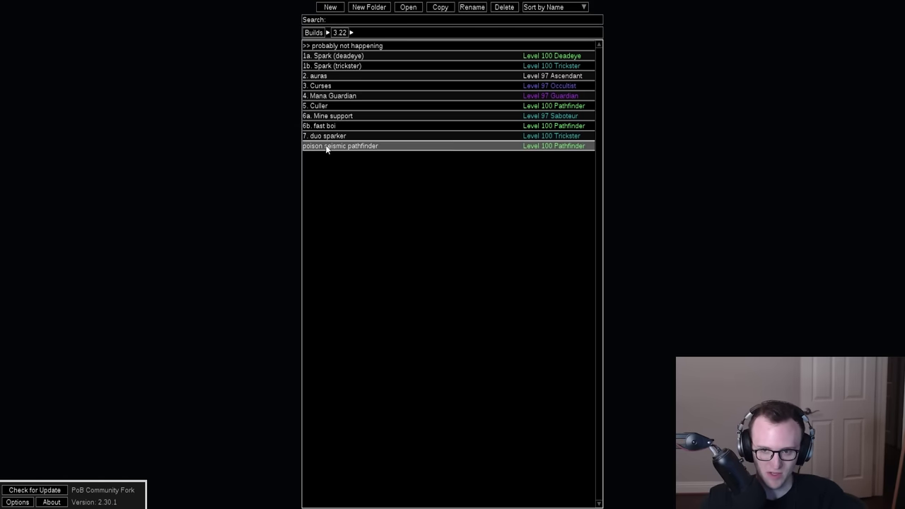
{"action": "double_click", "coordinate": [326, 147]}
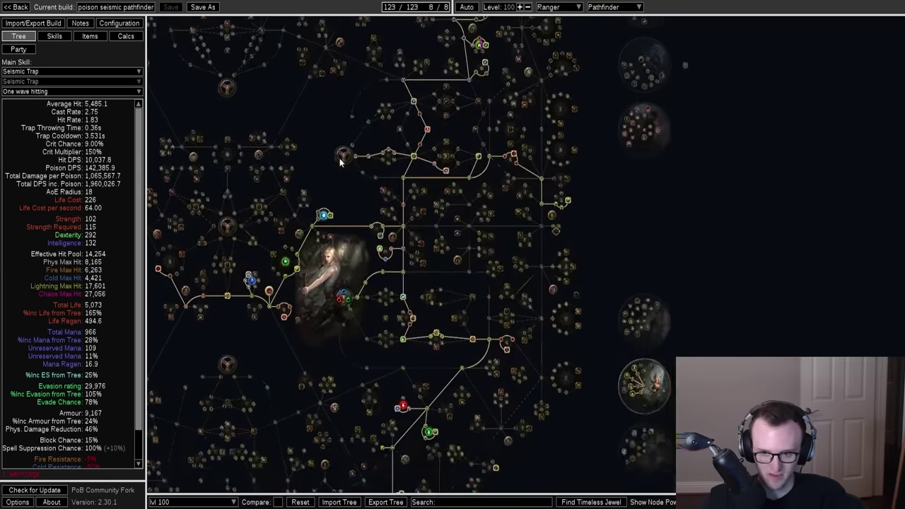
{"action": "left_click", "coordinate": [95, 36]}
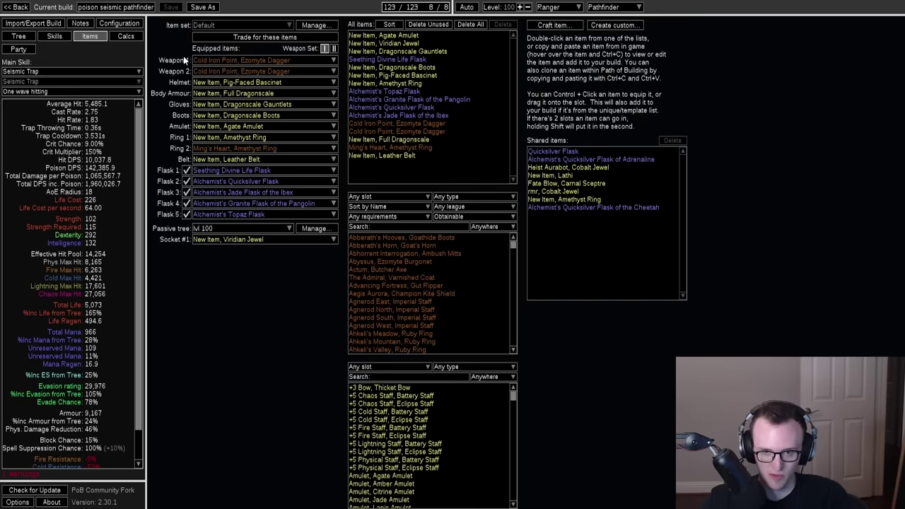
{"action": "left_click", "coordinate": [12, 8]}
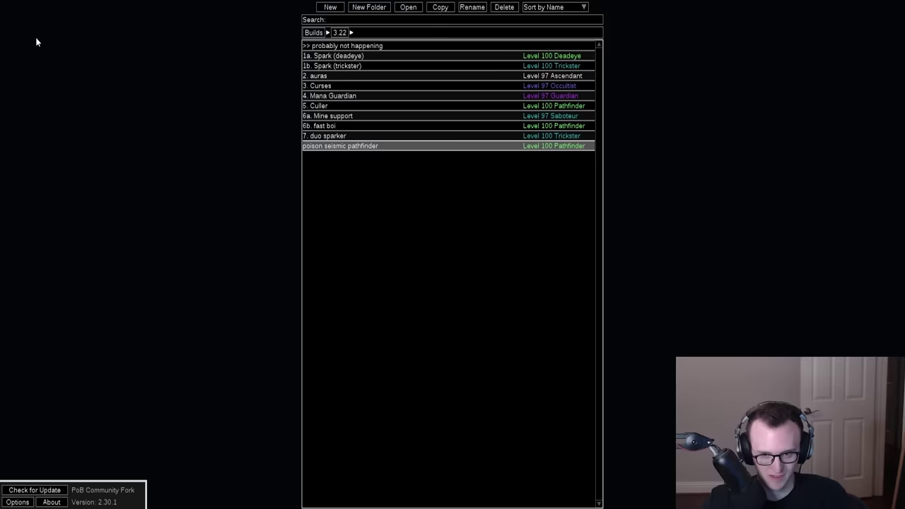
Open the Culler build and check its leveling passive trees and item sets
{"action": "left_click", "coordinate": [325, 85]}
{"action": "left_click", "coordinate": [328, 106]}
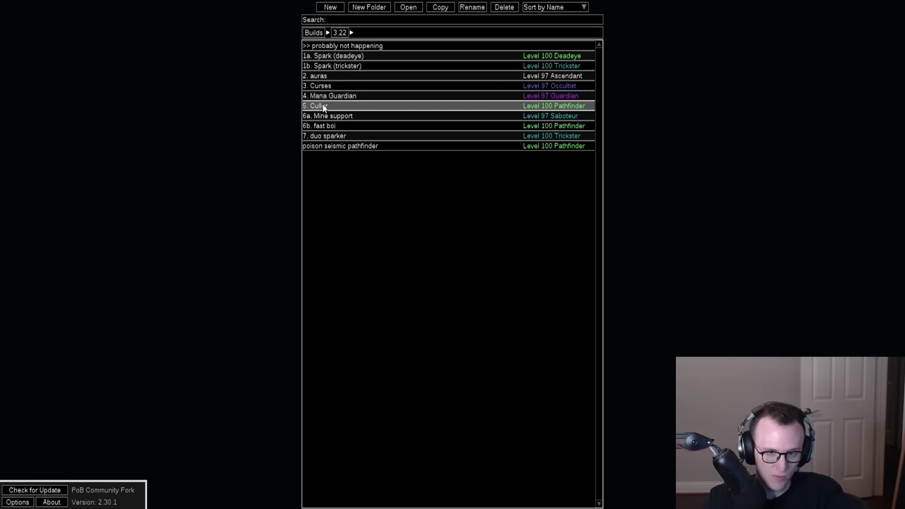
{"action": "double_click", "coordinate": [323, 106]}
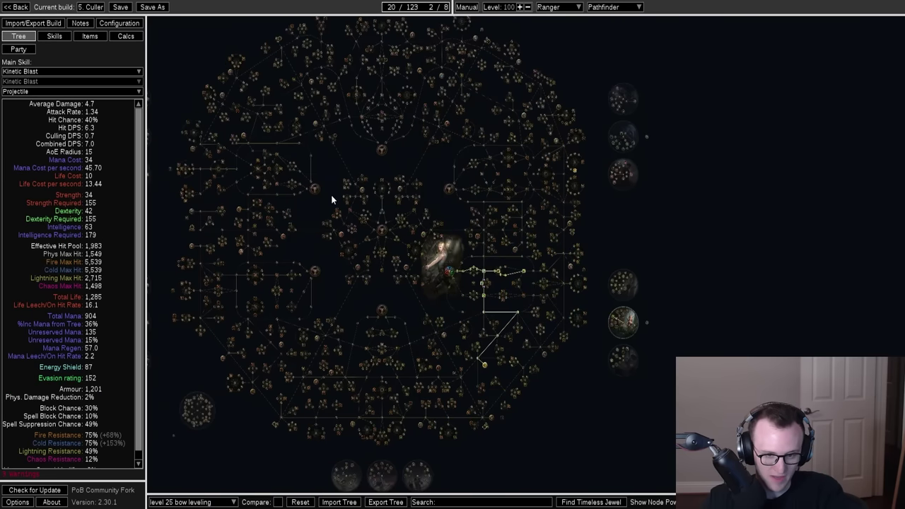
{"action": "left_click", "coordinate": [192, 501]}
{"action": "left_click", "coordinate": [194, 477]}
{"action": "left_click", "coordinate": [90, 36]}
{"action": "left_click", "coordinate": [212, 27]}
{"action": "left_click", "coordinate": [216, 34]}
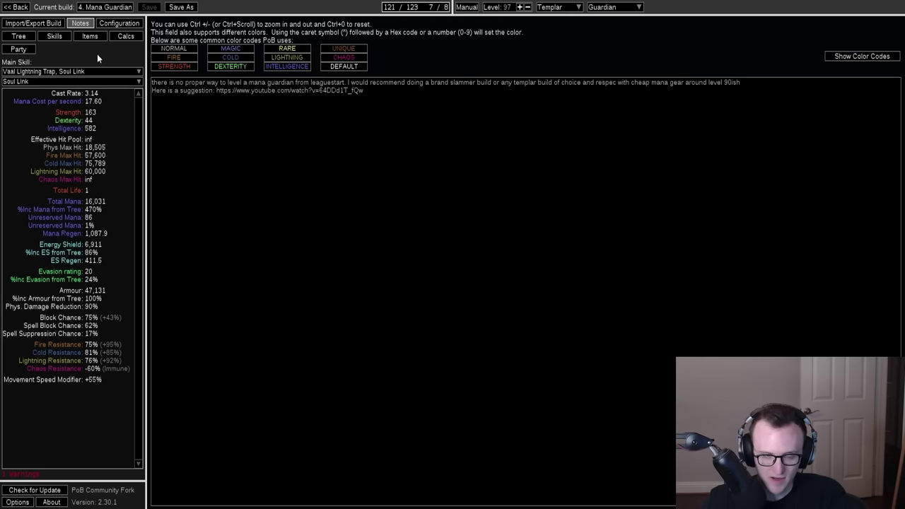
Skim the Mana Guardian build's passive tree and items, and read the leveling recommendation in its notes
{"action": "left_click", "coordinate": [19, 36]}
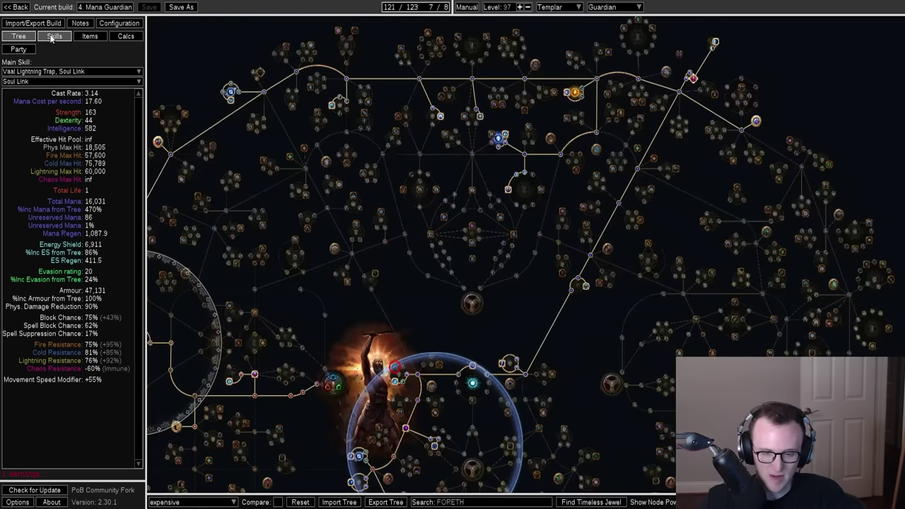
{"action": "left_click", "coordinate": [90, 37]}
{"action": "left_click", "coordinate": [80, 22]}
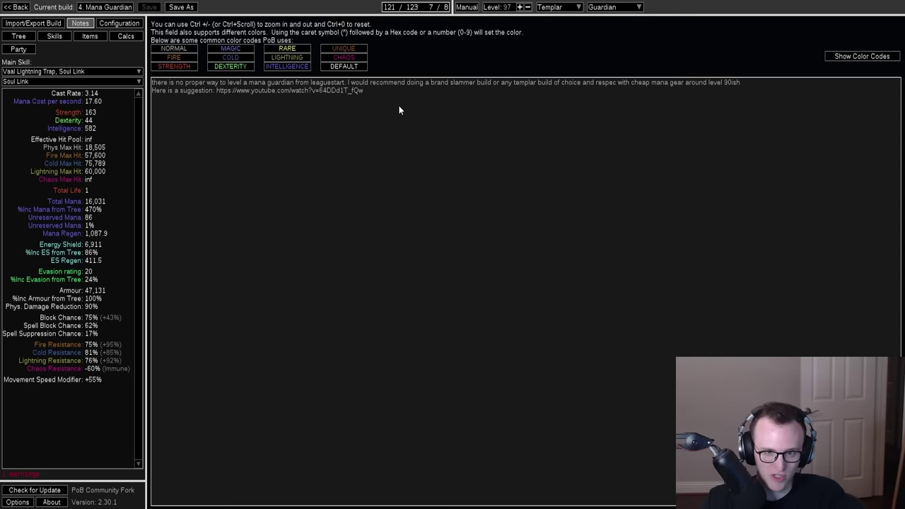
{"action": "left_click_drag", "start_coordinate": [403, 107], "coordinate": [223, 97]}
{"action": "left_click", "coordinate": [256, 93]}
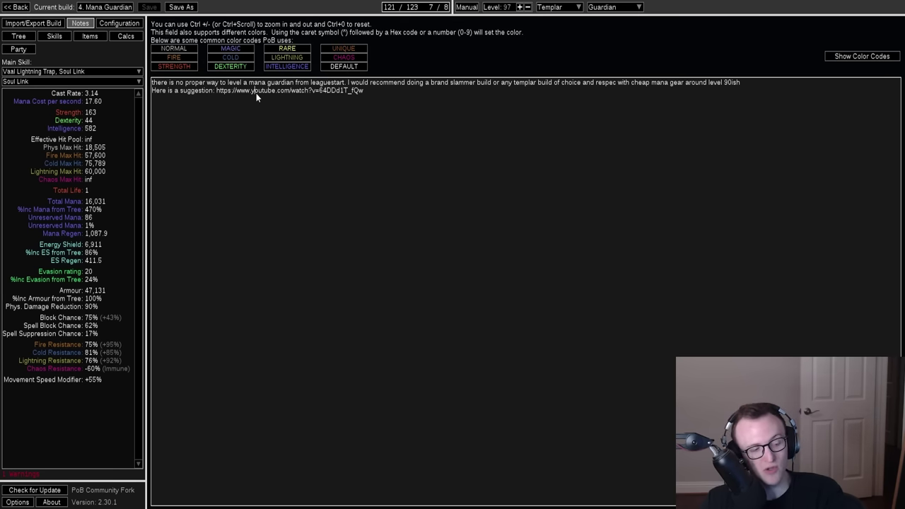
{"action": "type", "text": "54"}
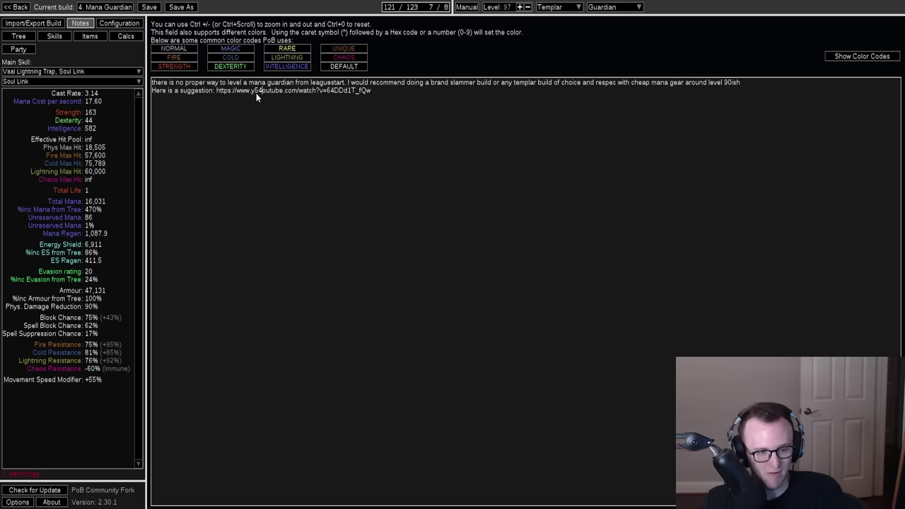
{"action": "key", "text": "ctrl+z"}
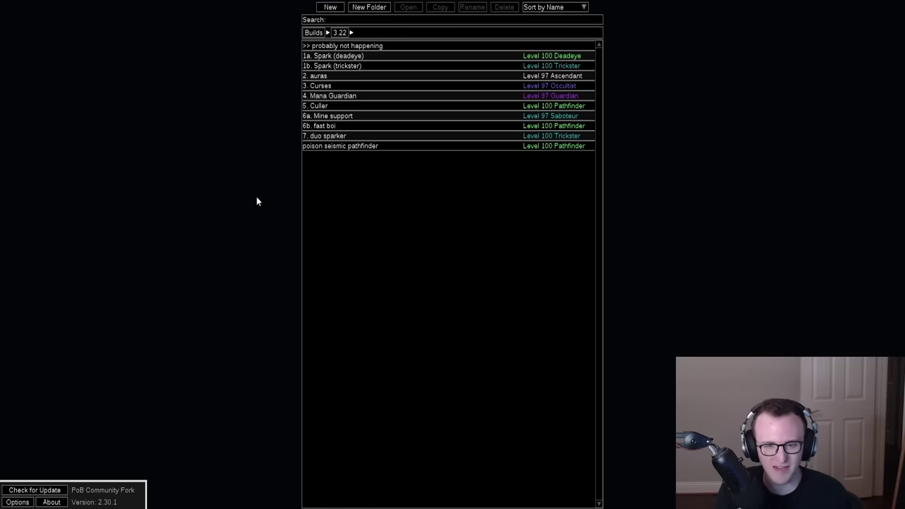
Open the duo sparker build and read the allocated Elemental Mastery node northeast of the Shadow start
{"action": "left_click", "coordinate": [322, 125]}
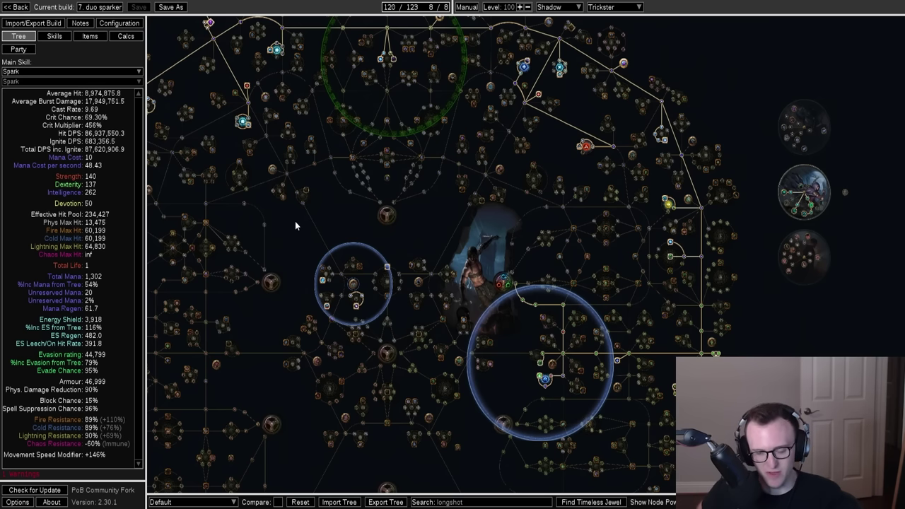
{"action": "left_click_drag", "start_coordinate": [296, 225], "coordinate": [318, 252]}
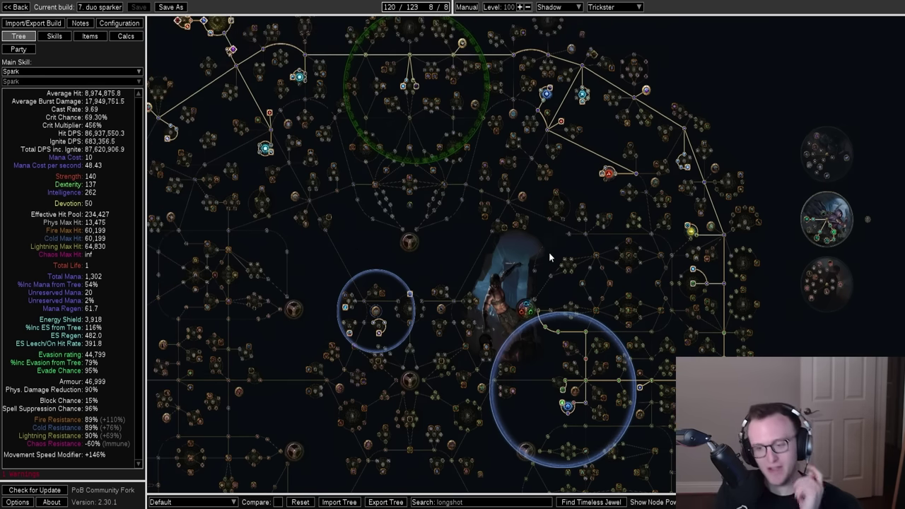
{"action": "scroll", "coordinate": [558, 242], "scroll_direction": "up", "scroll_amount": 5}
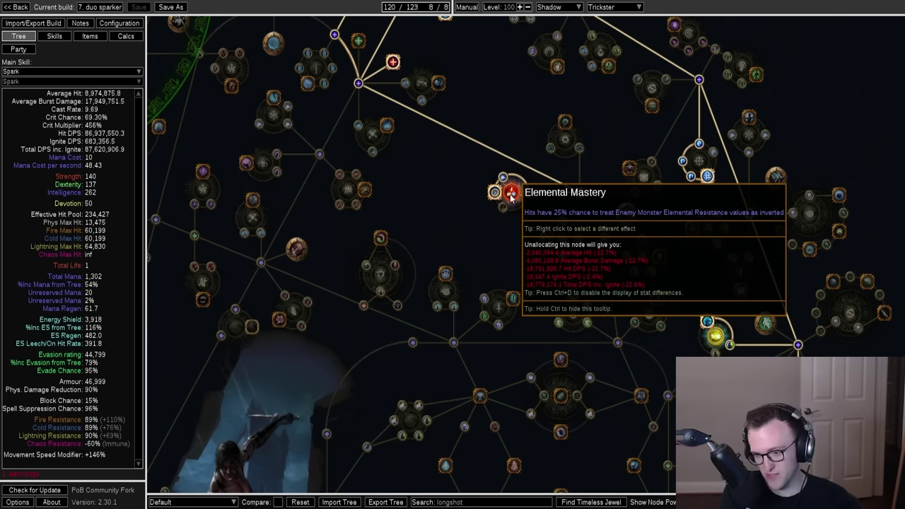
{"action": "left_click_drag", "start_coordinate": [511, 196], "coordinate": [477, 195]}
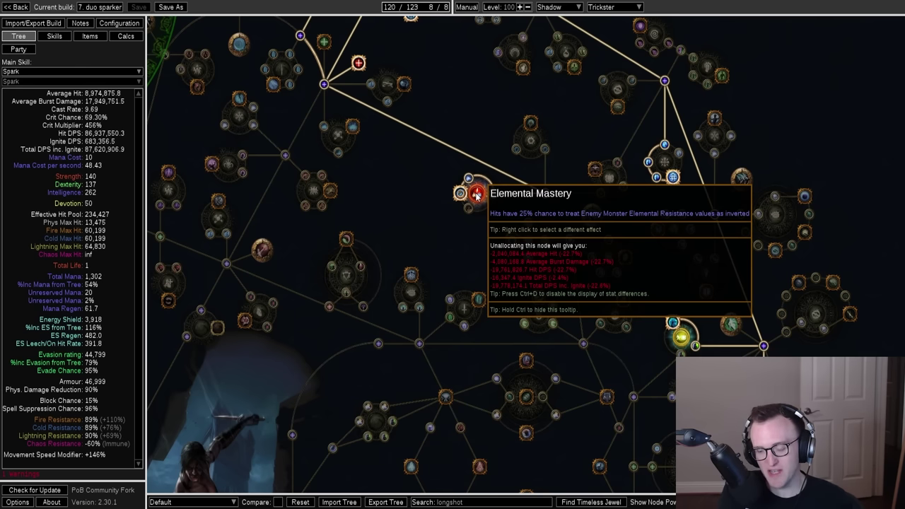
Read the Abhorrent Interrogation gloves in the duo sparker build's equipment and return to the Elemental Mastery node
{"action": "left_click", "coordinate": [55, 36]}
{"action": "left_click", "coordinate": [90, 36]}
{"action": "mouse_move", "coordinate": [204, 110]}
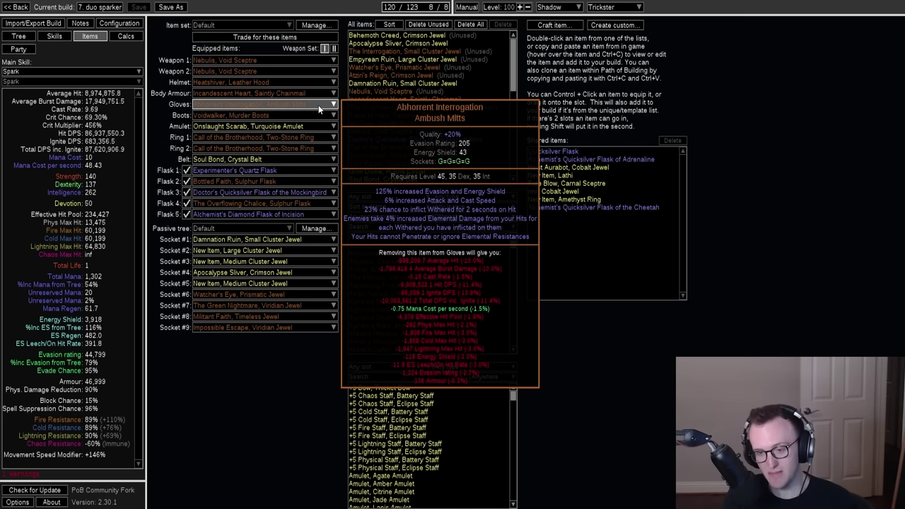
{"action": "left_click", "coordinate": [19, 35]}
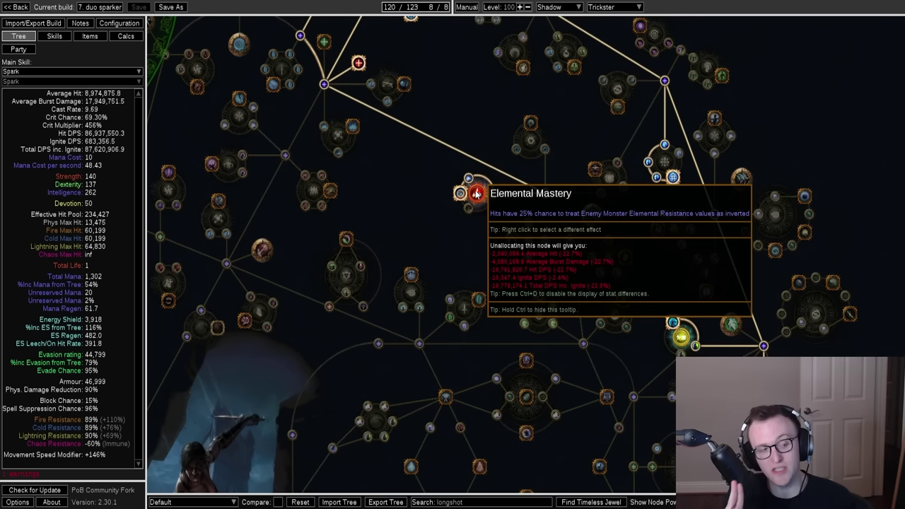
Set the number of Withered stacks on the enemy to 145 in the duo sparker's configuration and return to the passive tree
{"action": "left_click", "coordinate": [119, 22]}
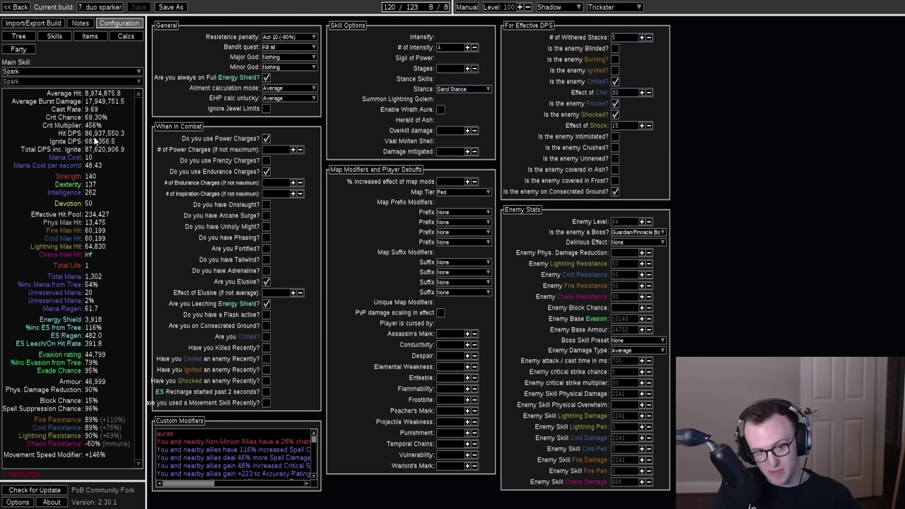
{"action": "type", "text": "15"}
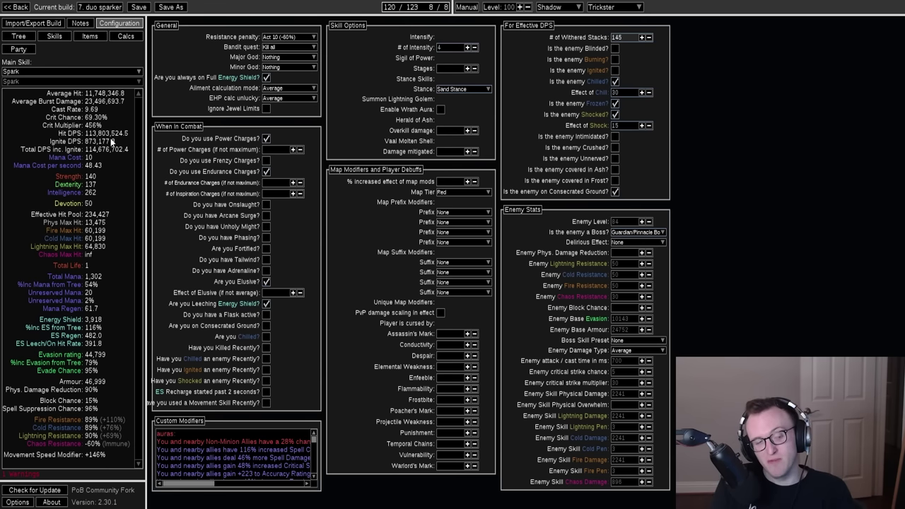
{"action": "key", "text": "ctrl+1"}
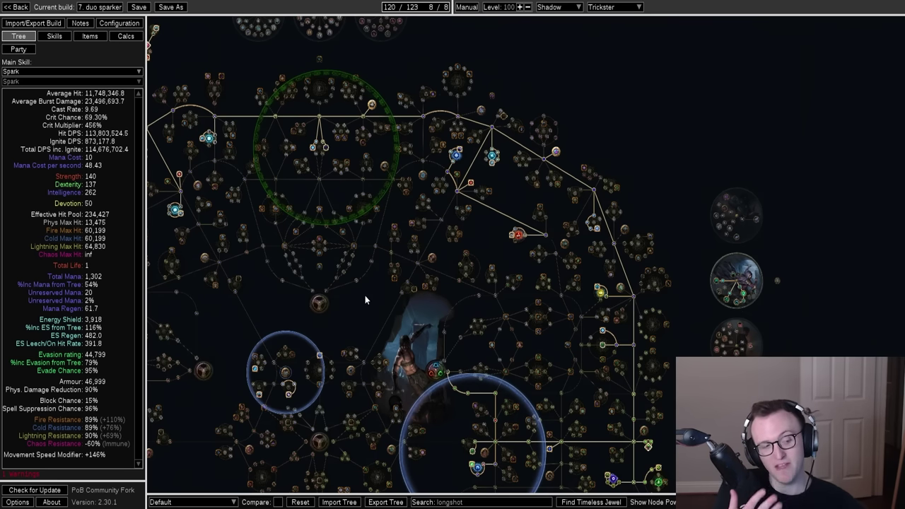
Recheck the Elemental Mastery node's damage contribution with the new Withered stacks and glance at the build's items
{"action": "left_click_drag", "start_coordinate": [365, 295], "coordinate": [403, 288]}
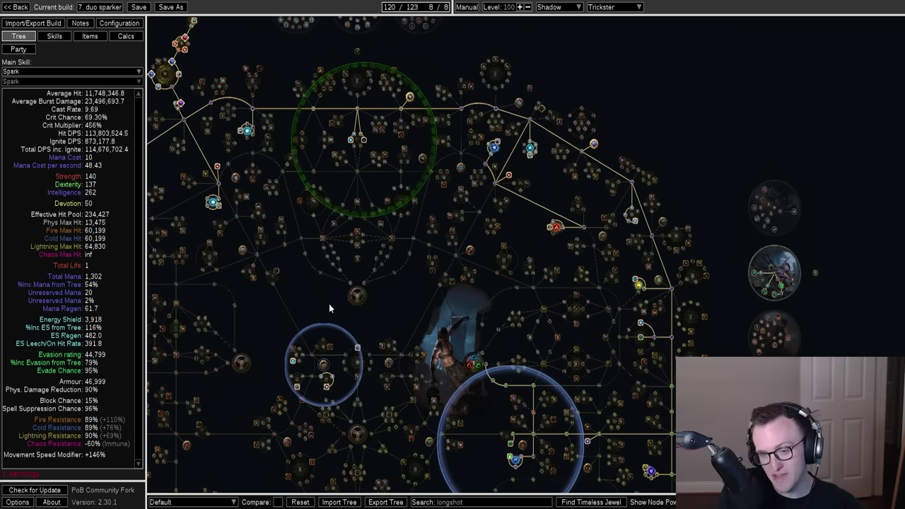
{"action": "left_click_drag", "start_coordinate": [329, 306], "coordinate": [282, 309]}
{"action": "mouse_move", "coordinate": [509, 239]}
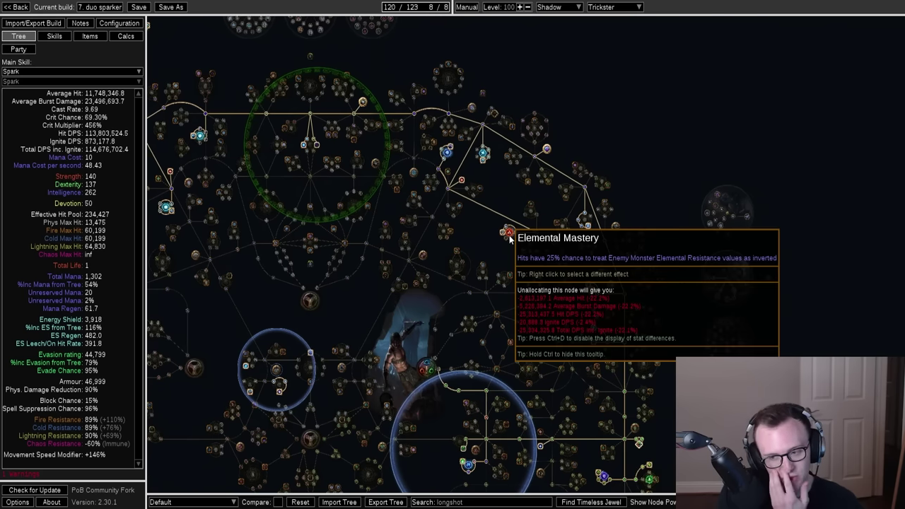
{"action": "left_click", "coordinate": [89, 36]}
{"action": "left_click", "coordinate": [19, 36]}
Survey the duo sparker's allocated passive paths, the northwestern cluster jewel and the ascendancy circles around the tree's edge
{"action": "left_click_drag", "start_coordinate": [272, 291], "coordinate": [414, 292]}
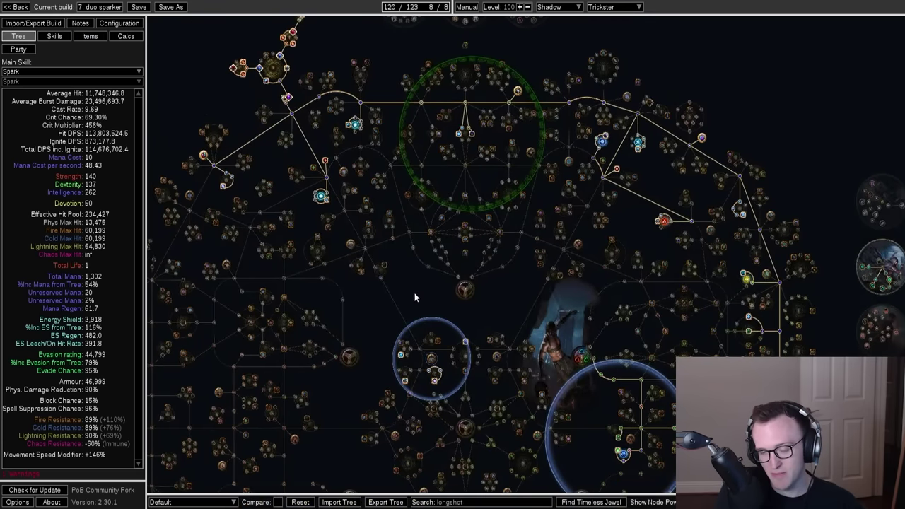
{"action": "left_click_drag", "start_coordinate": [662, 222], "coordinate": [286, 269]}
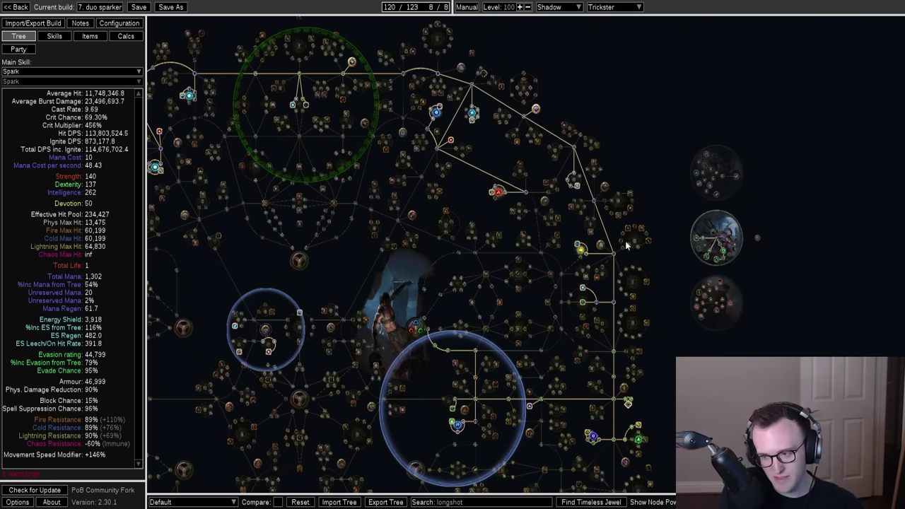
{"action": "scroll", "coordinate": [693, 272], "scroll_direction": "up", "scroll_amount": 4}
{"action": "scroll", "coordinate": [664, 297], "scroll_direction": "down", "scroll_amount": 3}
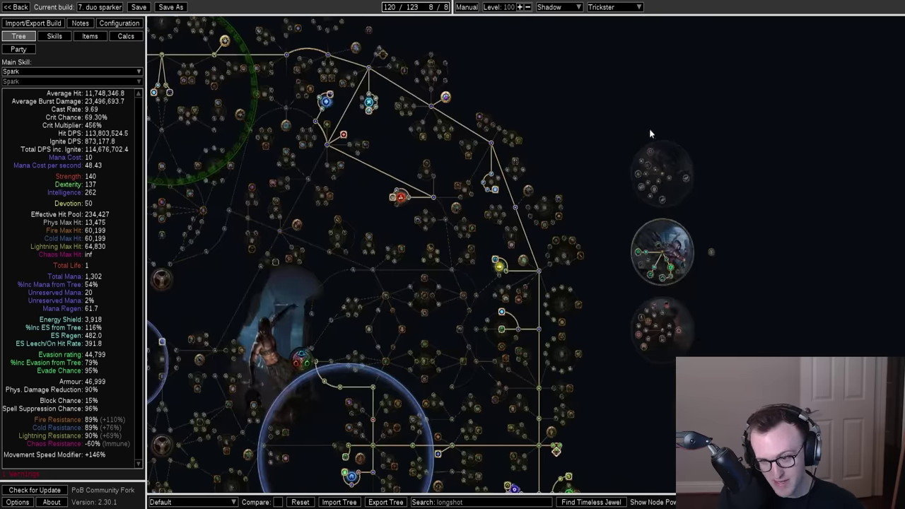
{"action": "left_click_drag", "start_coordinate": [652, 157], "coordinate": [807, 323]}
{"action": "left_click_drag", "start_coordinate": [283, 100], "coordinate": [587, 130]}
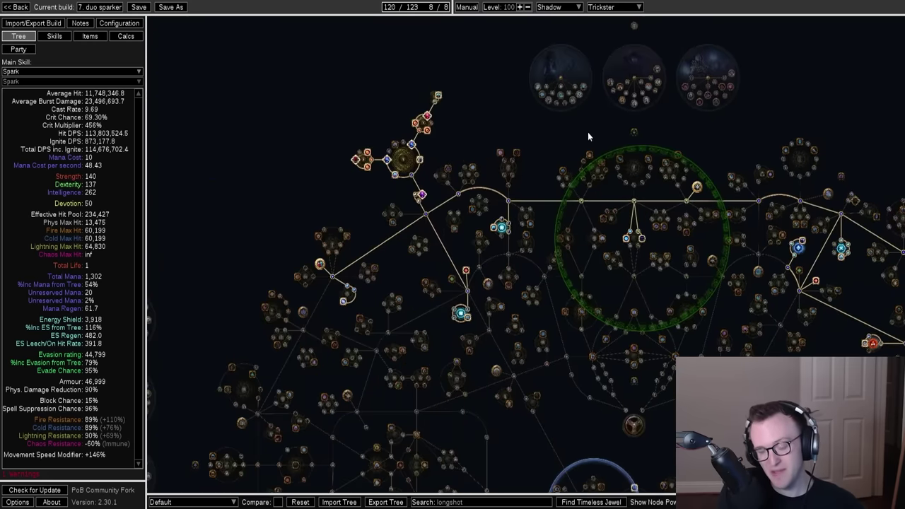
{"action": "left_click_drag", "start_coordinate": [481, 399], "coordinate": [509, 280]}
{"action": "left_click_drag", "start_coordinate": [276, 141], "coordinate": [470, 134]}
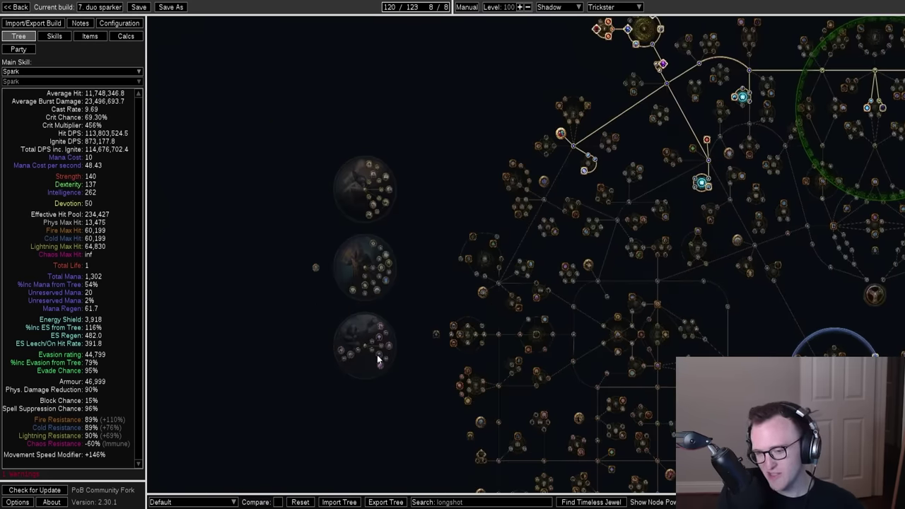
{"action": "left_click_drag", "start_coordinate": [381, 361], "coordinate": [283, 357]}
{"action": "left_click_drag", "start_coordinate": [714, 321], "coordinate": [390, 287]}
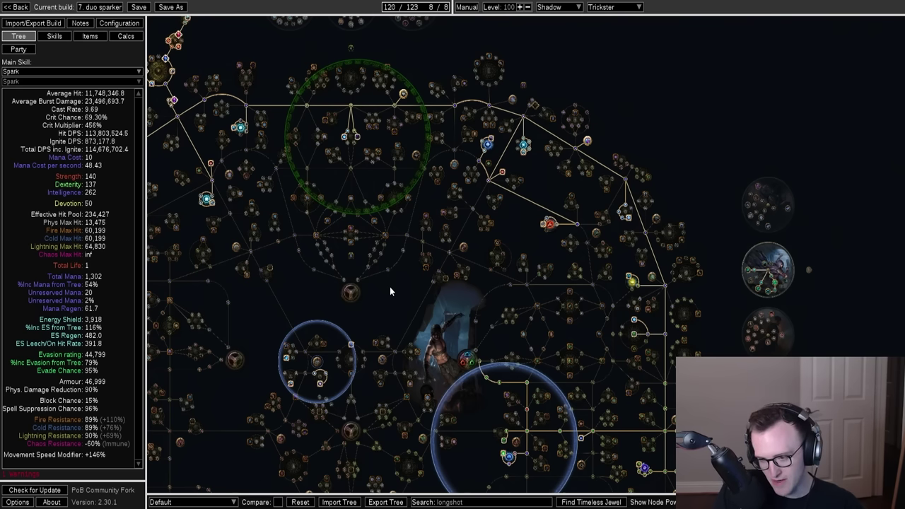
{"action": "left_click_drag", "start_coordinate": [389, 286], "coordinate": [339, 317]}
{"action": "left_click_drag", "start_coordinate": [407, 405], "coordinate": [398, 246]}
{"action": "left_click_drag", "start_coordinate": [234, 178], "coordinate": [377, 287]}
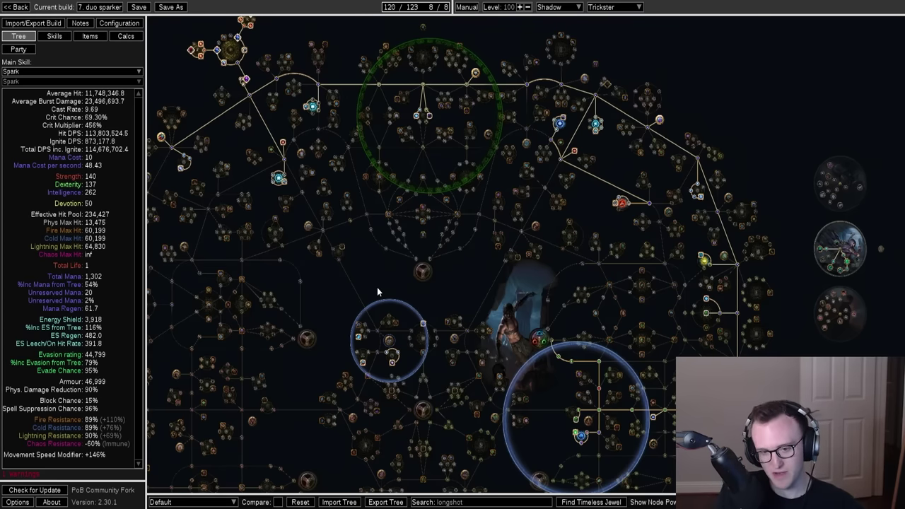
{"action": "mouse_move", "coordinate": [376, 287]}
{"action": "left_mouse_down"}
{"action": "mouse_move", "coordinate": [384, 275]}
{"action": "mouse_move", "coordinate": [333, 242]}
{"action": "mouse_move", "coordinate": [417, 251]}
{"action": "mouse_move", "coordinate": [376, 288]}
{"action": "left_mouse_up"}
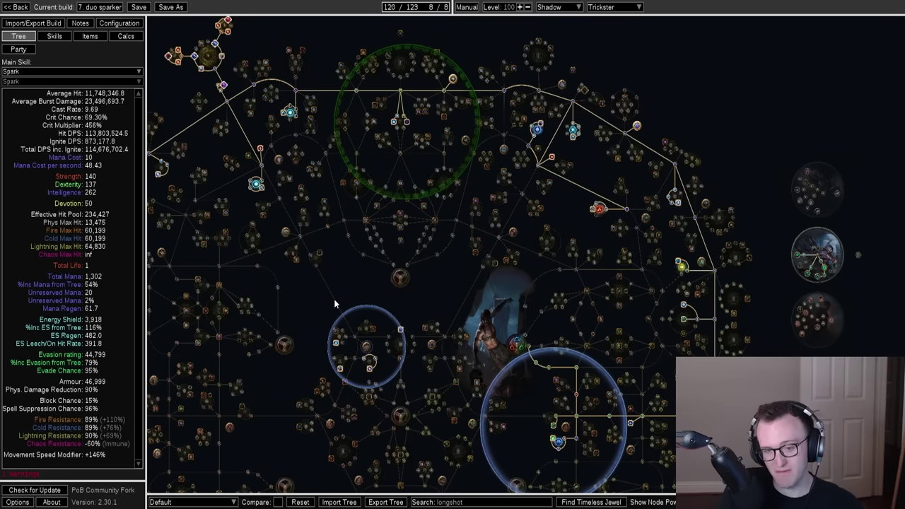
{"action": "left_click_drag", "start_coordinate": [334, 299], "coordinate": [364, 276]}
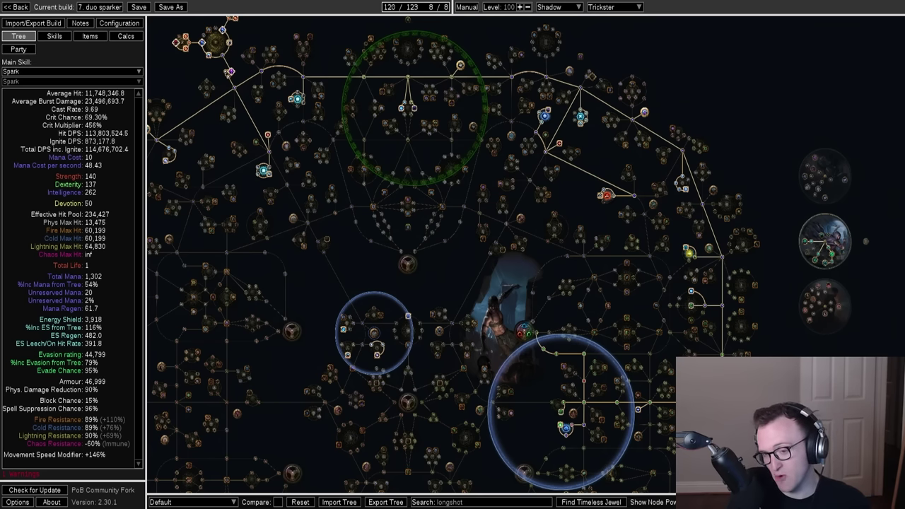
{"action": "left_click_drag", "start_coordinate": [305, 319], "coordinate": [310, 292]}
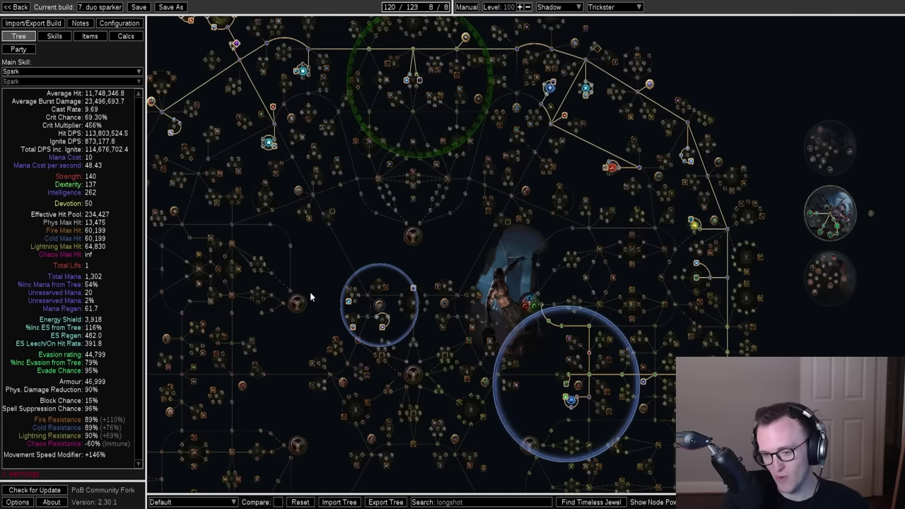
{"action": "left_click_drag", "start_coordinate": [310, 292], "coordinate": [311, 297]}
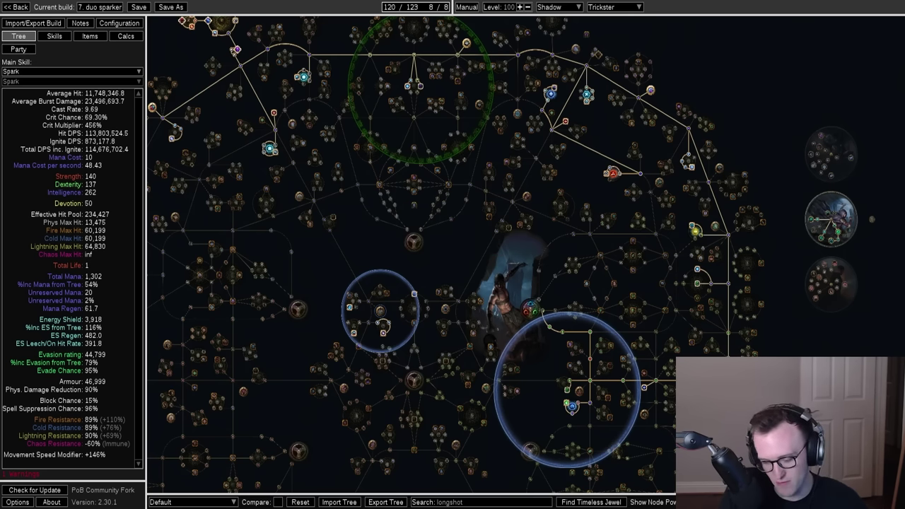
{"action": "left_click_drag", "start_coordinate": [315, 244], "coordinate": [318, 263]}
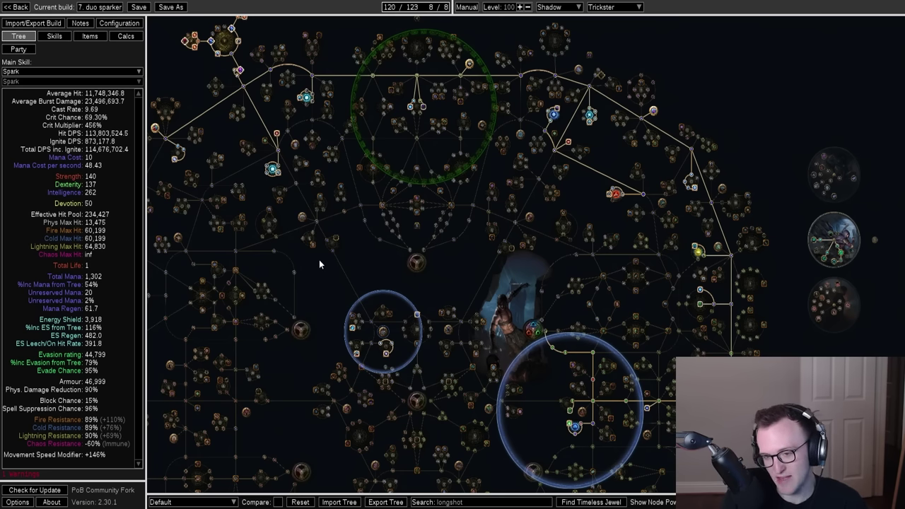
{"action": "left_click_drag", "start_coordinate": [318, 259], "coordinate": [352, 264]}
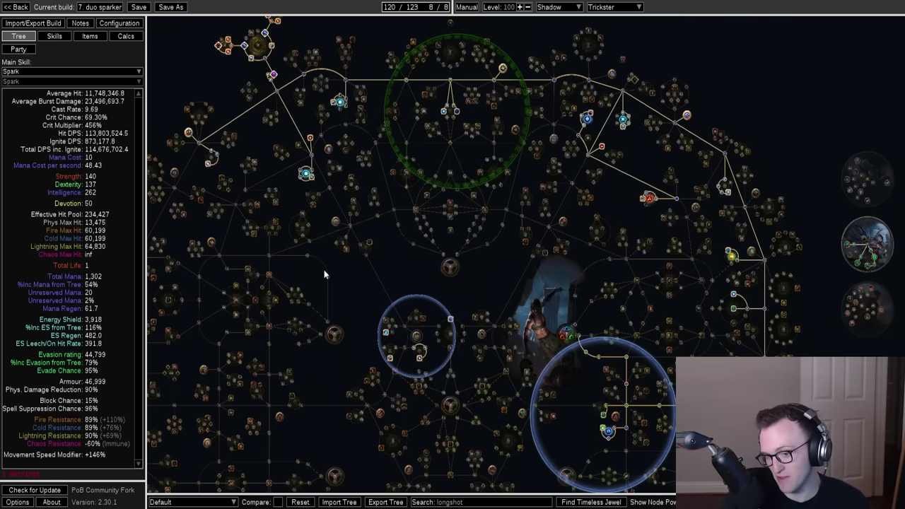
{"action": "left_click_drag", "start_coordinate": [324, 269], "coordinate": [396, 253]}
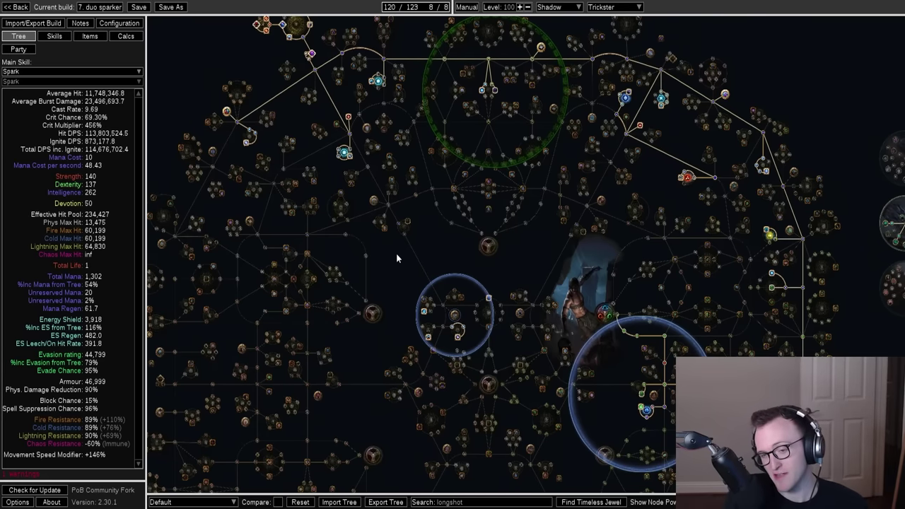
{"action": "mouse_move", "coordinate": [395, 277]}
{"action": "left_mouse_down"}
{"action": "mouse_move", "coordinate": [366, 294]}
{"action": "mouse_move", "coordinate": [383, 290]}
{"action": "left_mouse_up"}
{"action": "scroll", "coordinate": [440, 283], "scroll_direction": "down", "scroll_amount": 2}
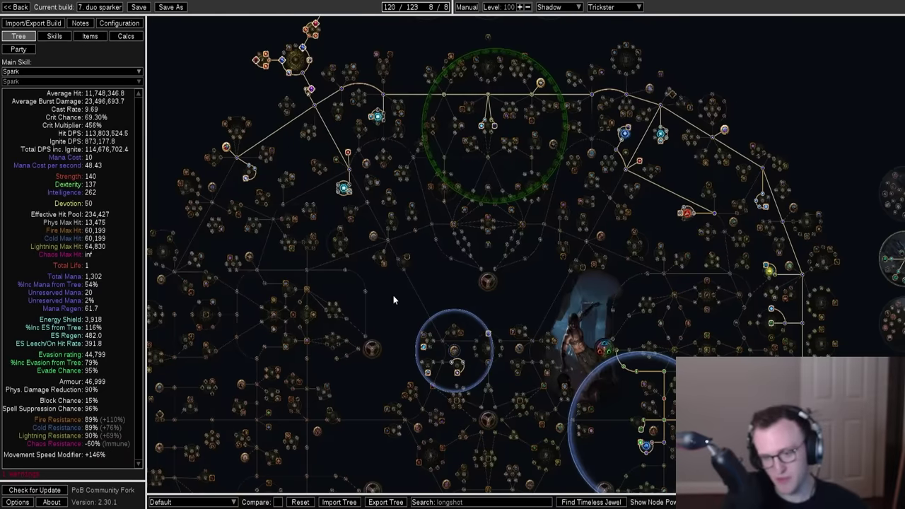
{"action": "scroll", "coordinate": [398, 303], "scroll_direction": "up", "scroll_amount": 2}
{"action": "left_click_drag", "start_coordinate": [452, 282], "coordinate": [433, 269]}
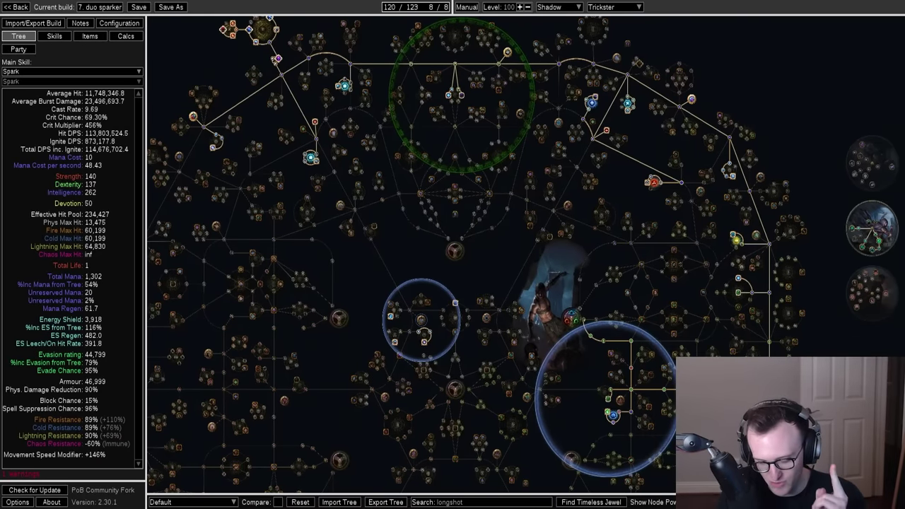
{"action": "left_click_drag", "start_coordinate": [453, 283], "coordinate": [491, 219]}
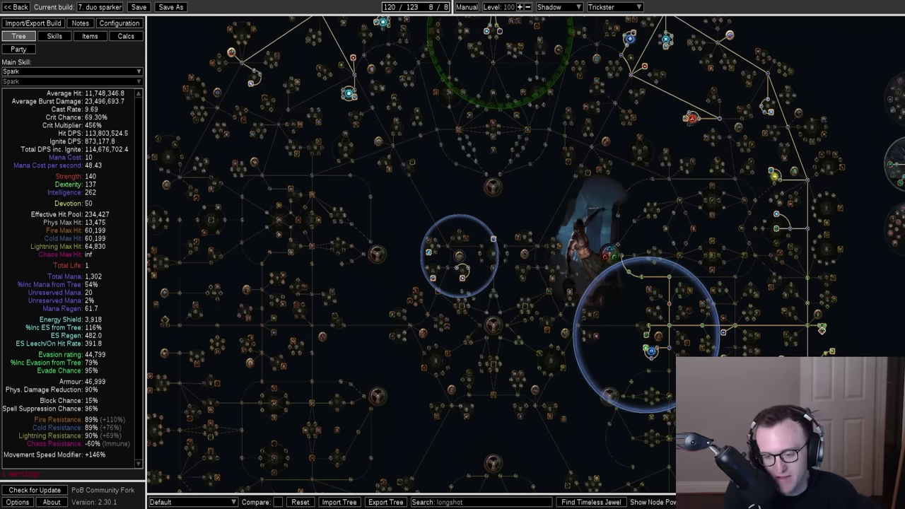
{"action": "left_click_drag", "start_coordinate": [491, 219], "coordinate": [453, 284]}
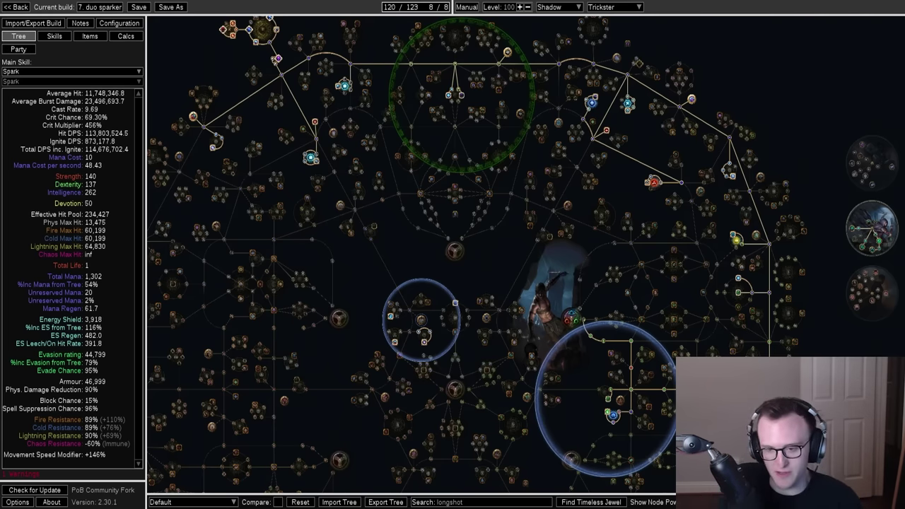
{"action": "left_click_drag", "start_coordinate": [481, 255], "coordinate": [489, 239]}
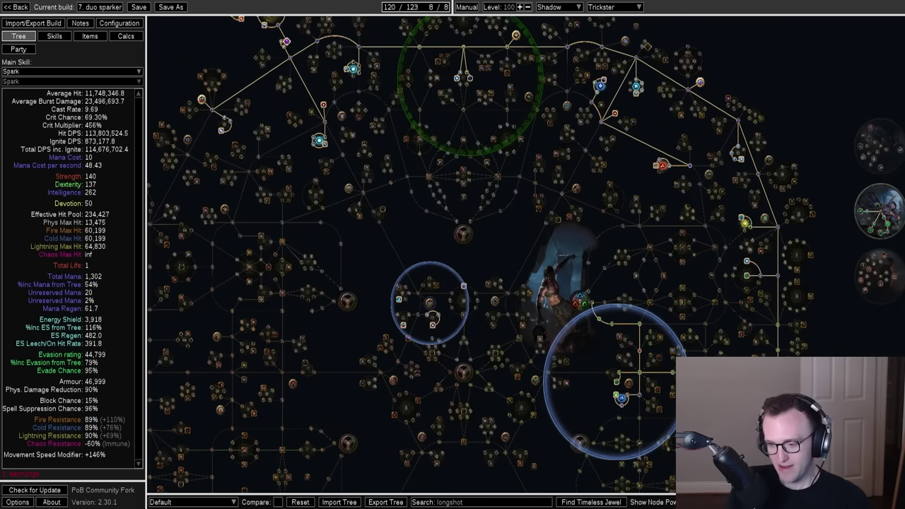